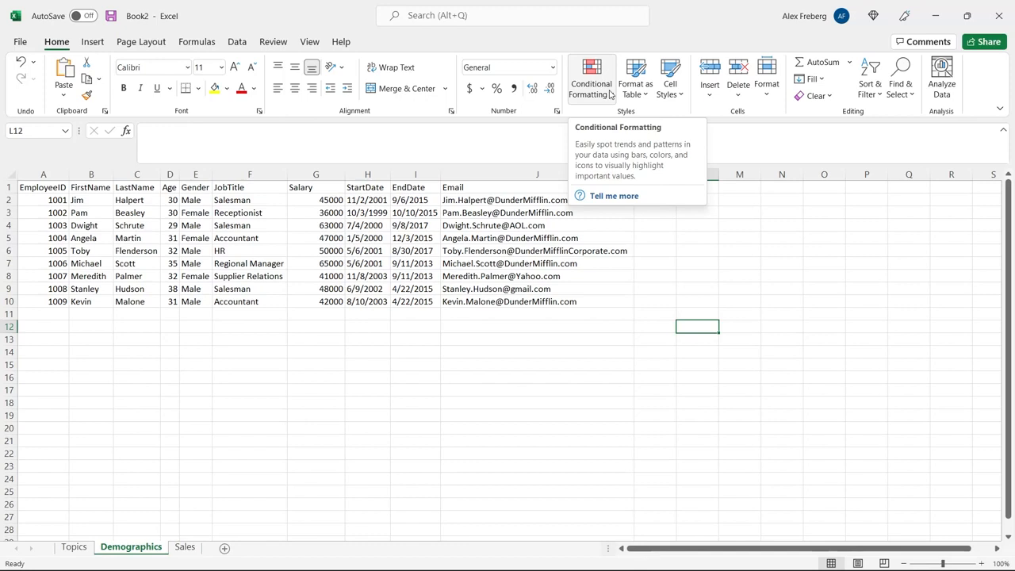
left_click(610, 94)
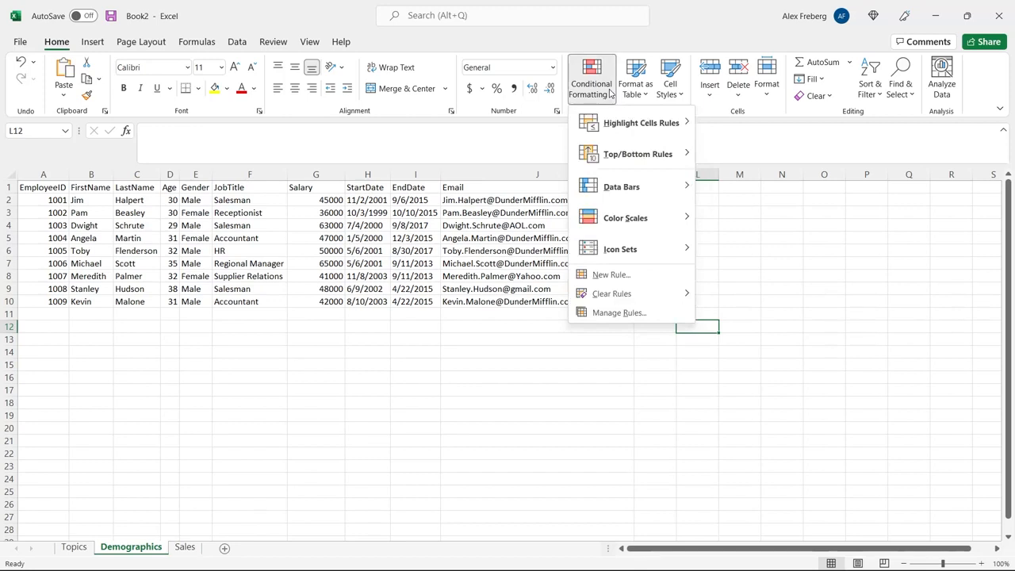
mouse_move(612, 116)
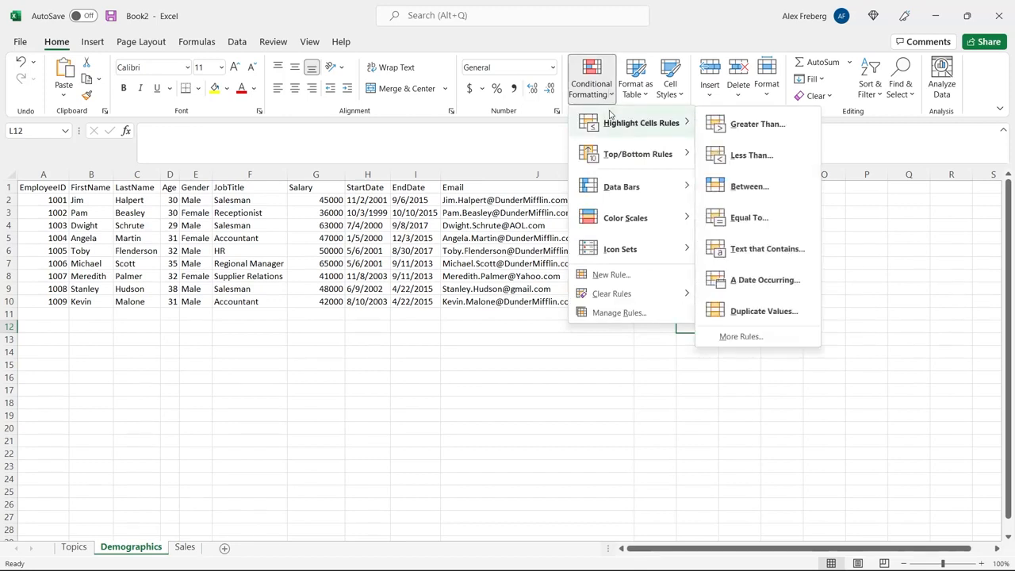
mouse_move(643, 154)
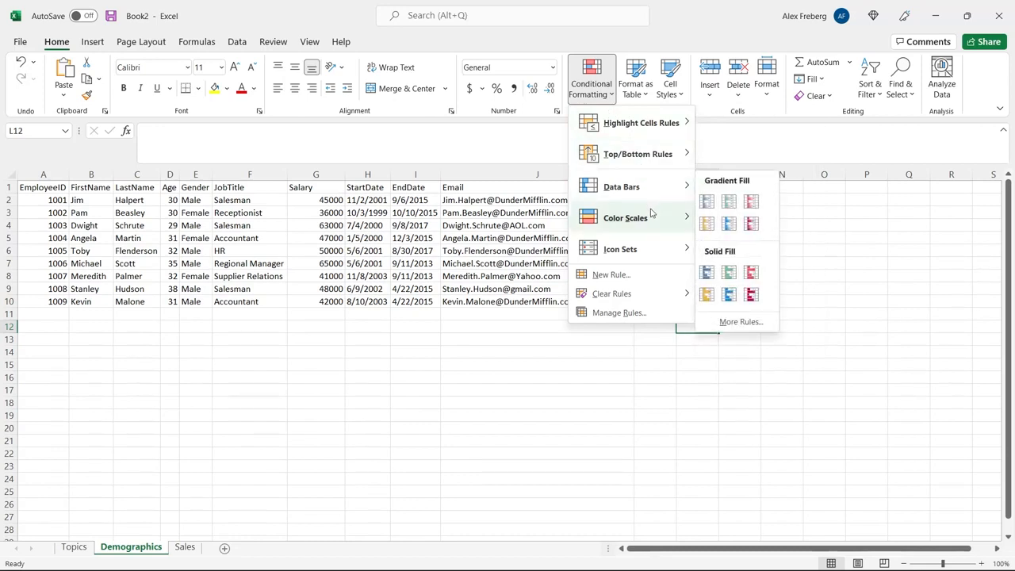
mouse_move(650, 215)
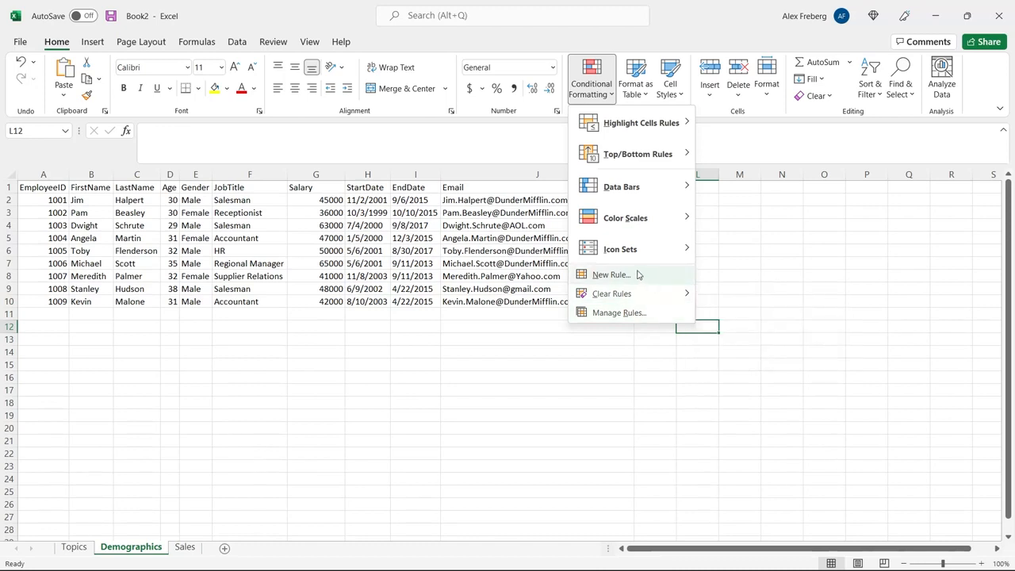
mouse_move(646, 254)
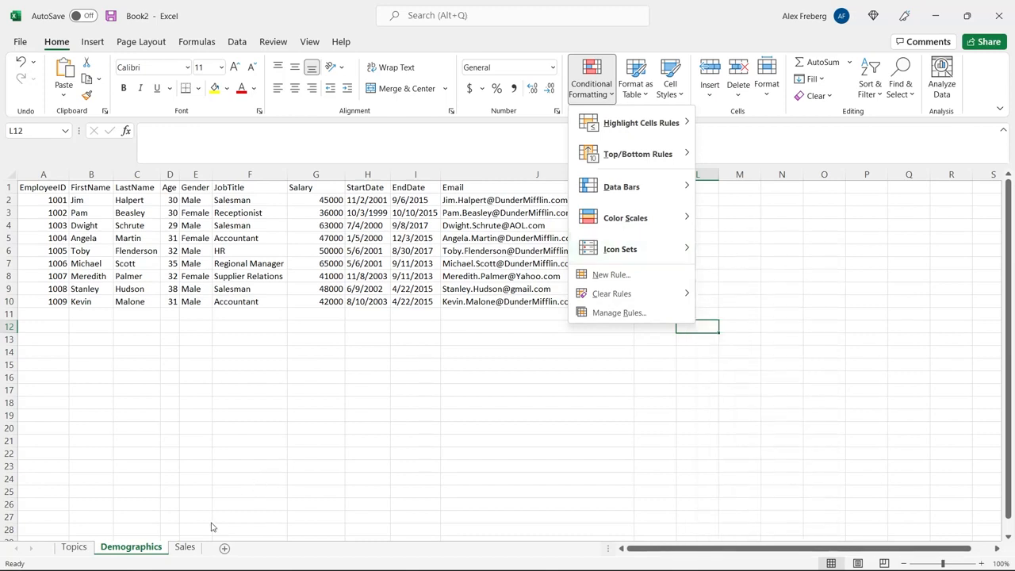
- On the Sales sheet, apply the coloured three-arrow icon set to the Paper row from A2 to M2
left_click(190, 548)
left_click(190, 547)
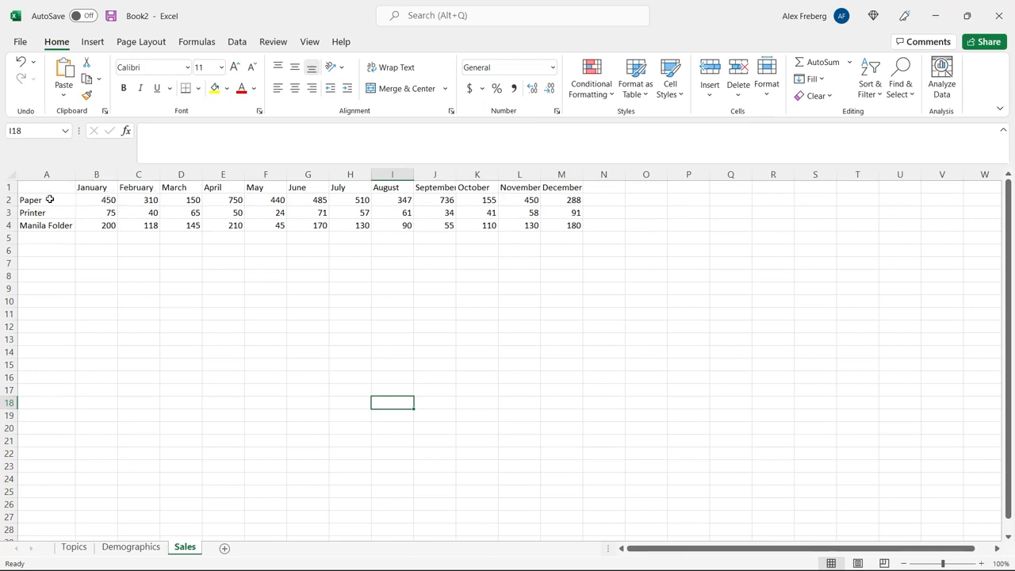
left_click_drag(30, 200, 564, 199)
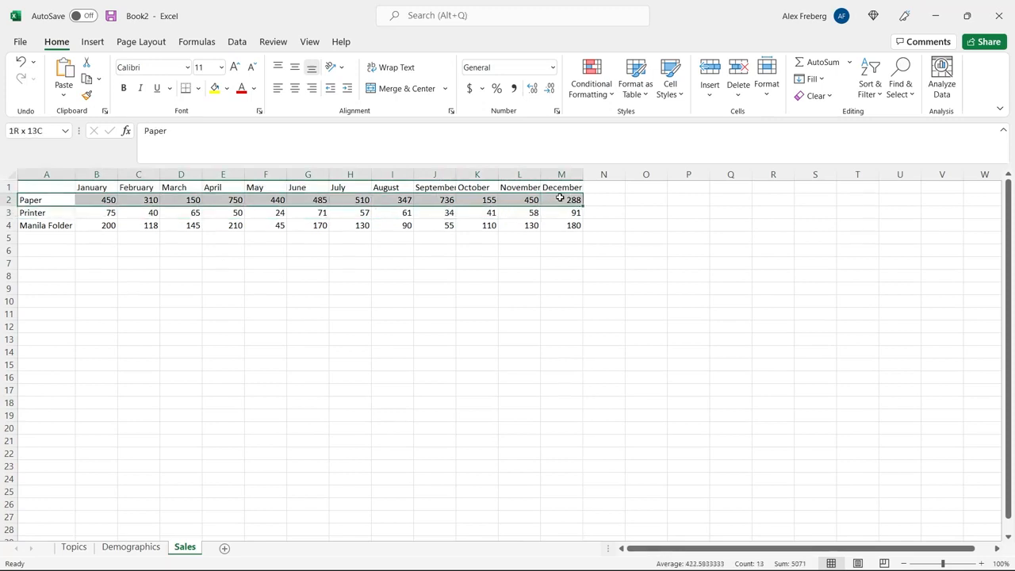
left_click(589, 91)
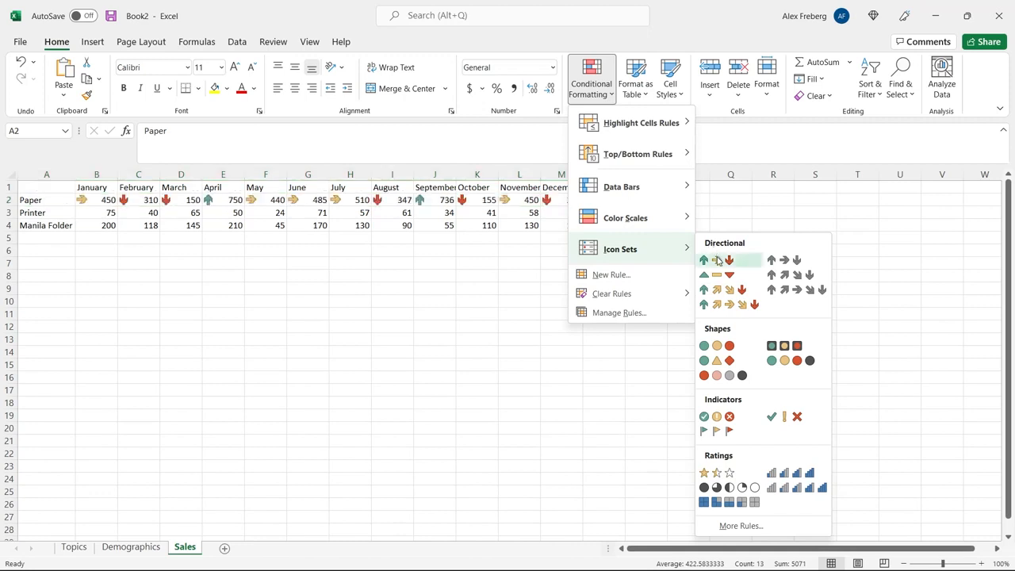
left_click(717, 260)
left_click(383, 252)
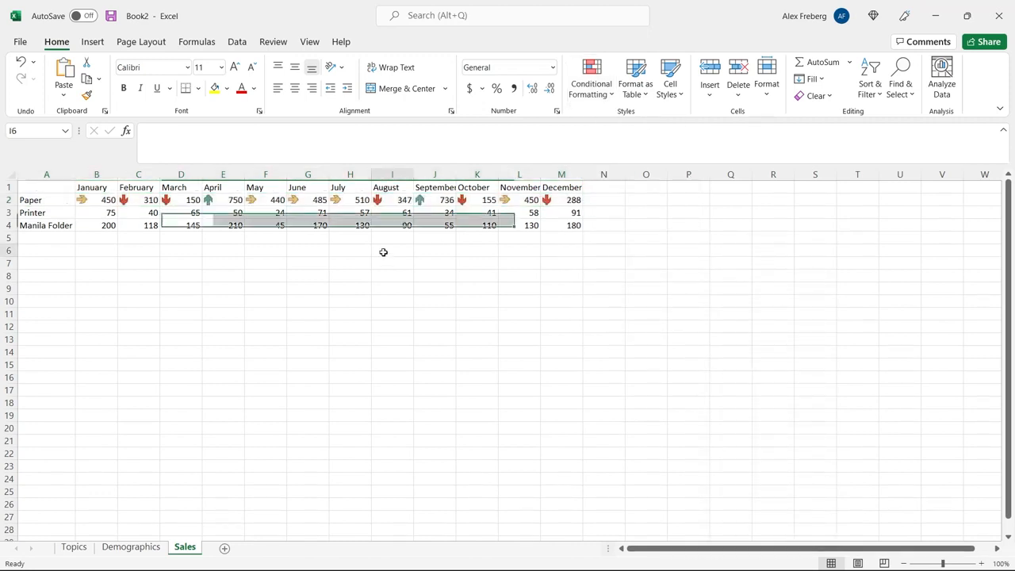
left_click(95, 201)
left_click(136, 200)
left_click(221, 201)
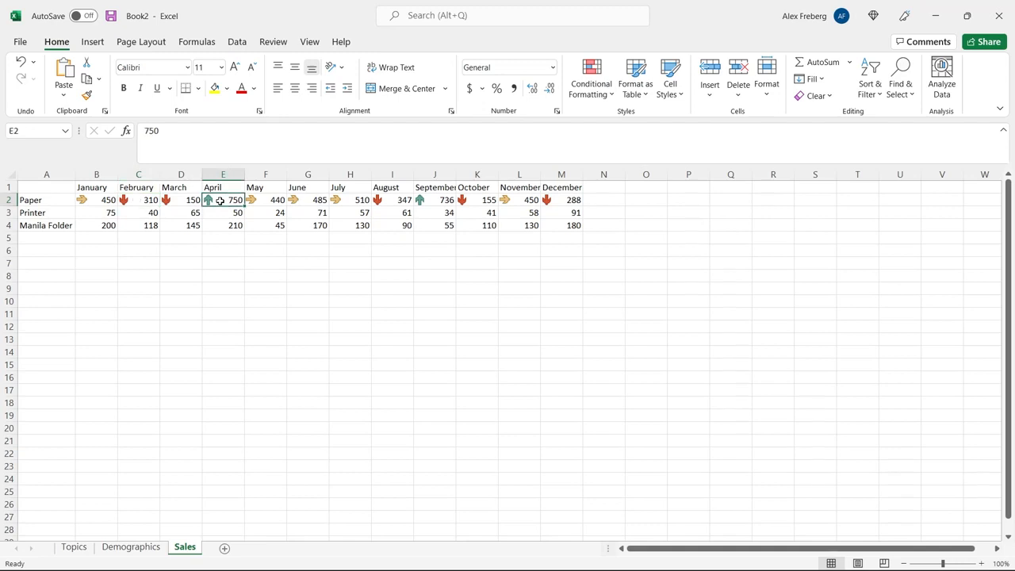
left_click(354, 268)
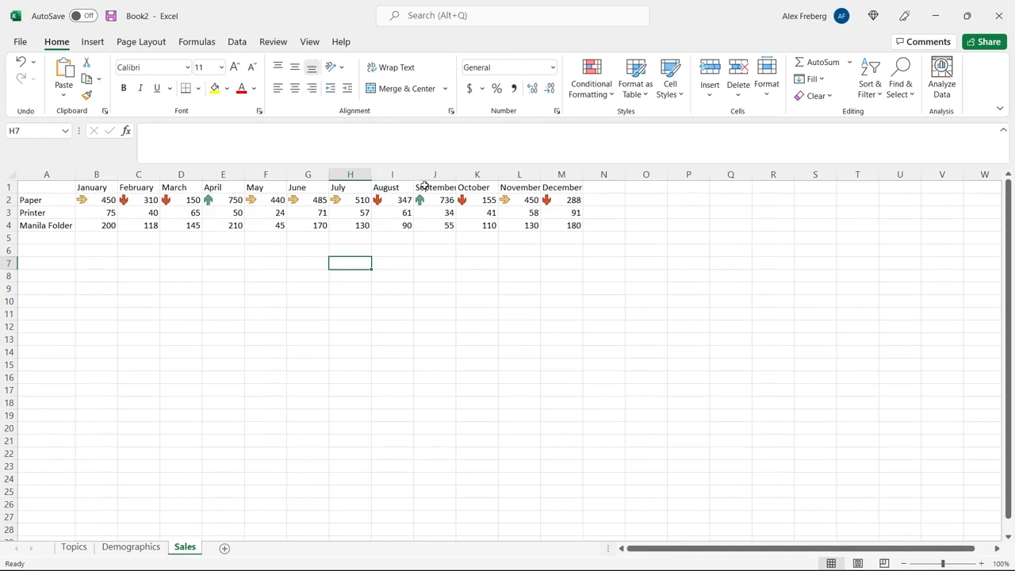
- Try the coloured three-arrow icon set on all three product rows together, B2:M4
left_click_drag(100, 199, 575, 226)
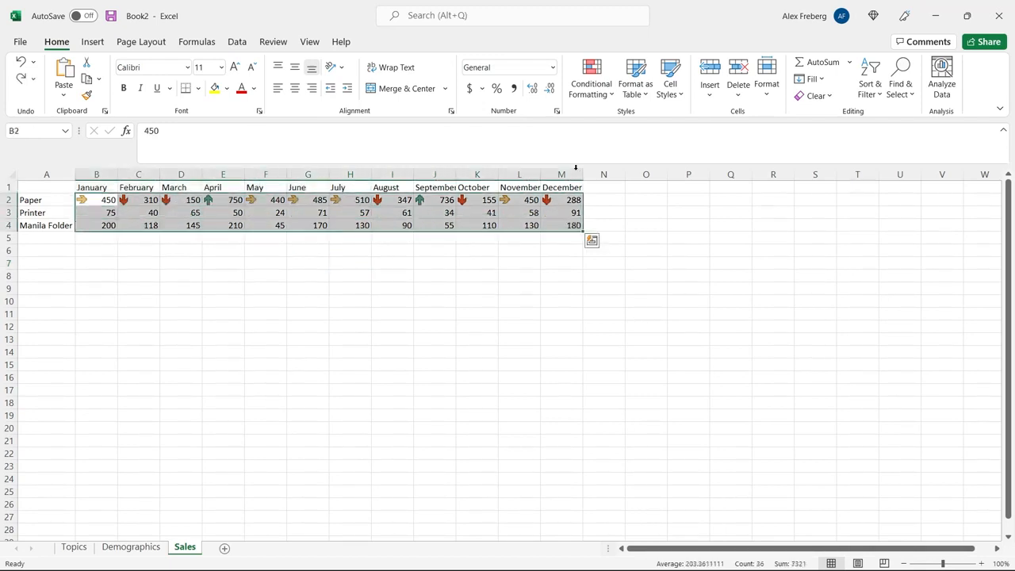
left_click(590, 88)
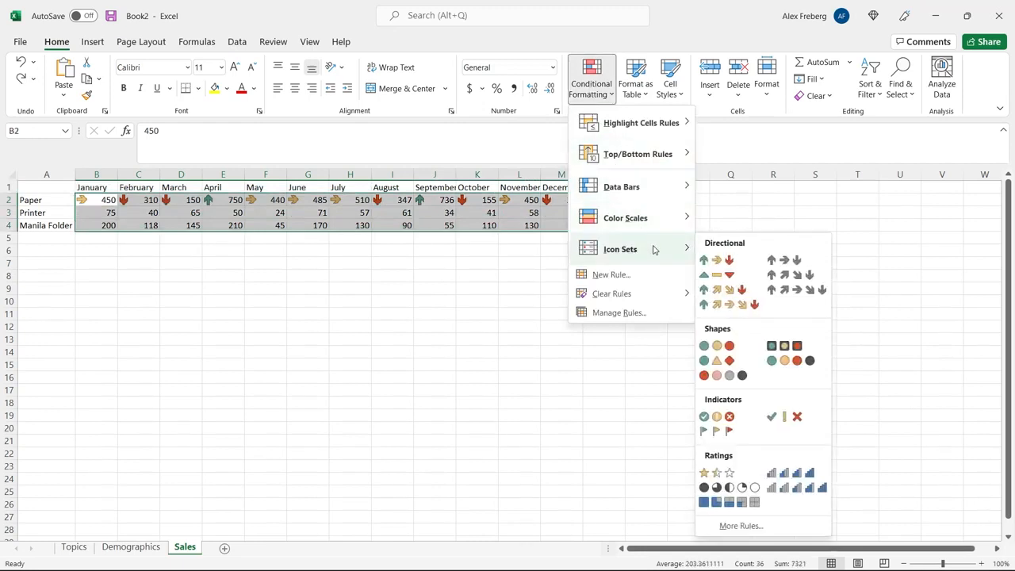
left_click(718, 260)
left_click(396, 262)
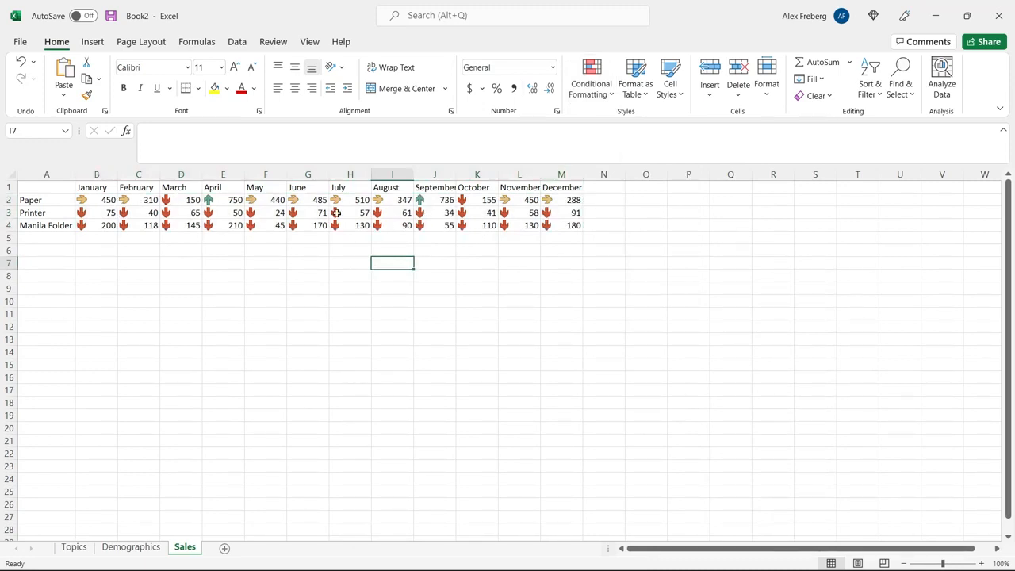
- Compare the arrows in the Printer and Paper rows and undo the icon set applied to B2:M4
left_click(279, 215)
left_click(223, 213)
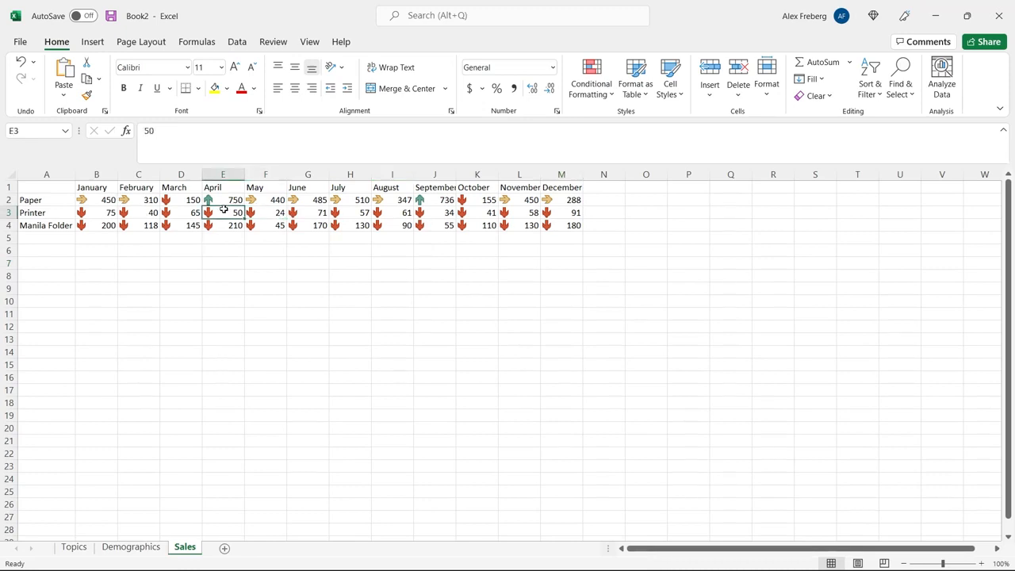
left_click(188, 214)
left_click(102, 202)
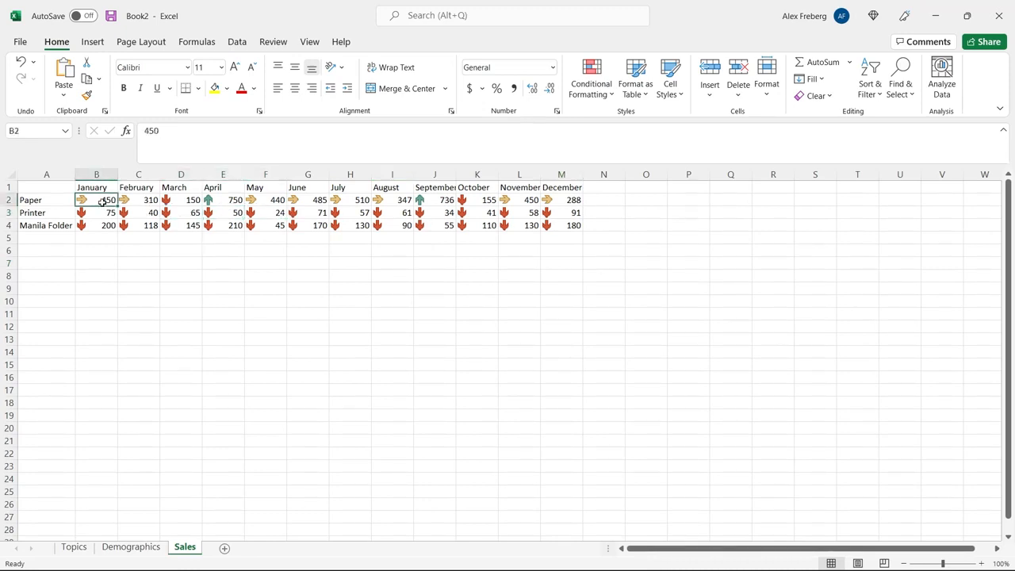
left_click(228, 201)
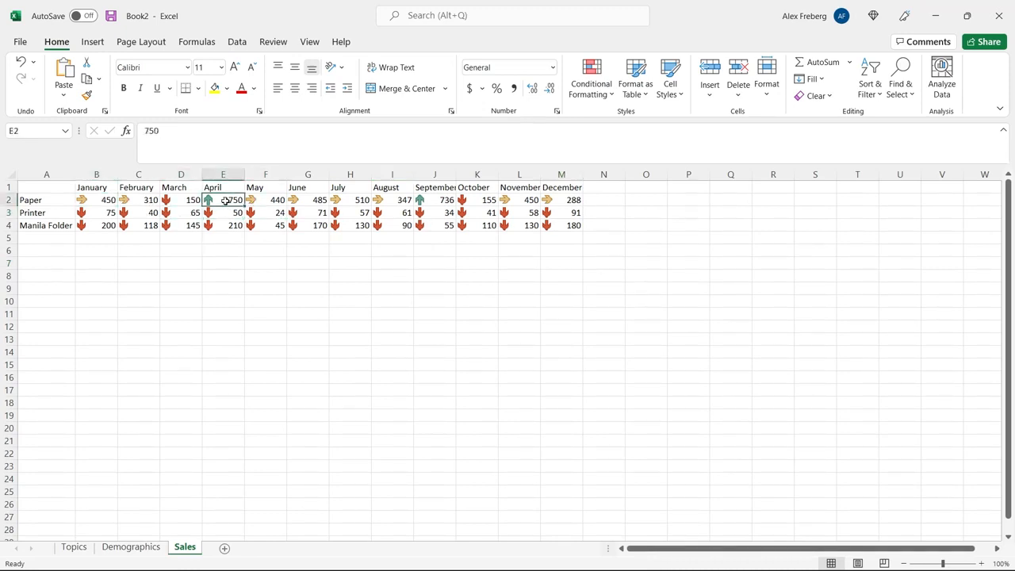
left_click(217, 210)
key("ctrl+z")
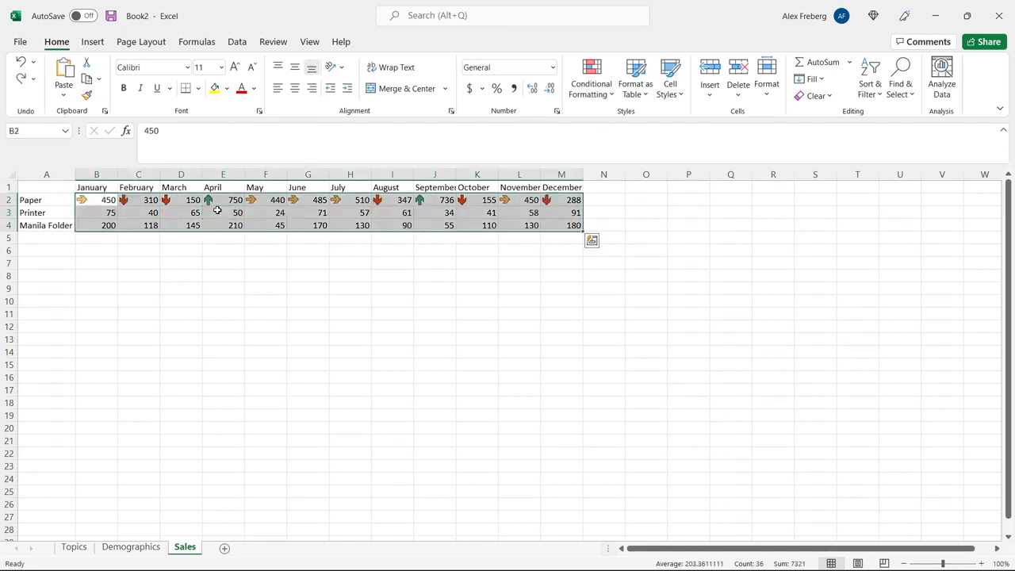
- Apply the coloured three-arrow icon set to the Printer row's monthly values only, B3:M3
left_click(91, 215)
left_click_drag(91, 215, 560, 215)
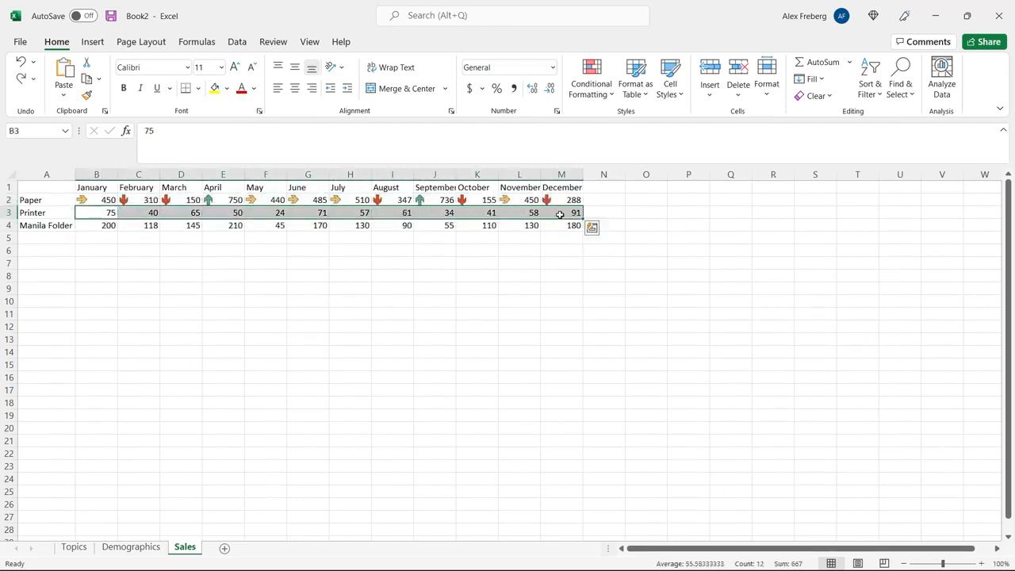
left_click(599, 91)
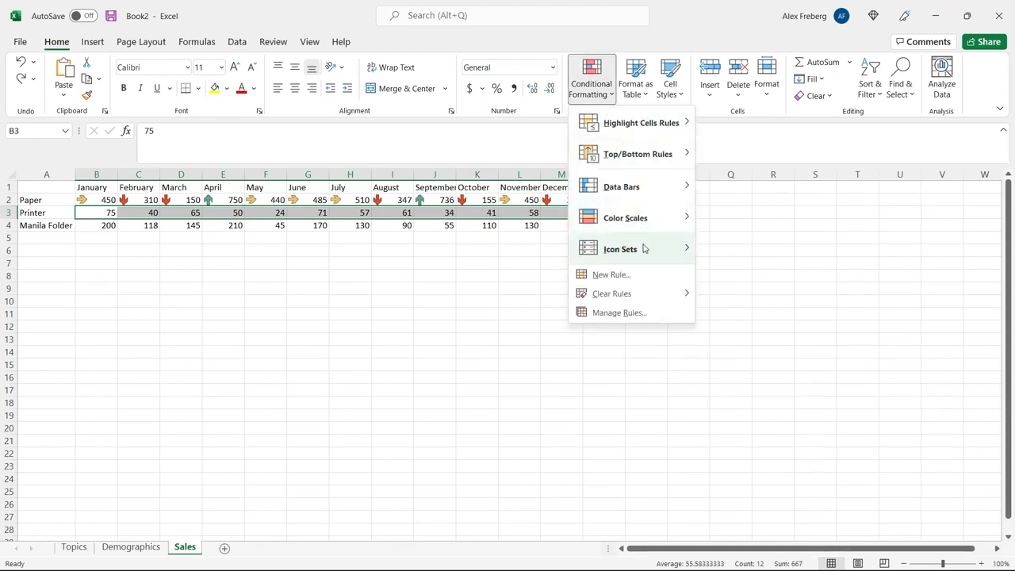
mouse_move(658, 248)
left_click(714, 257)
left_click(410, 283)
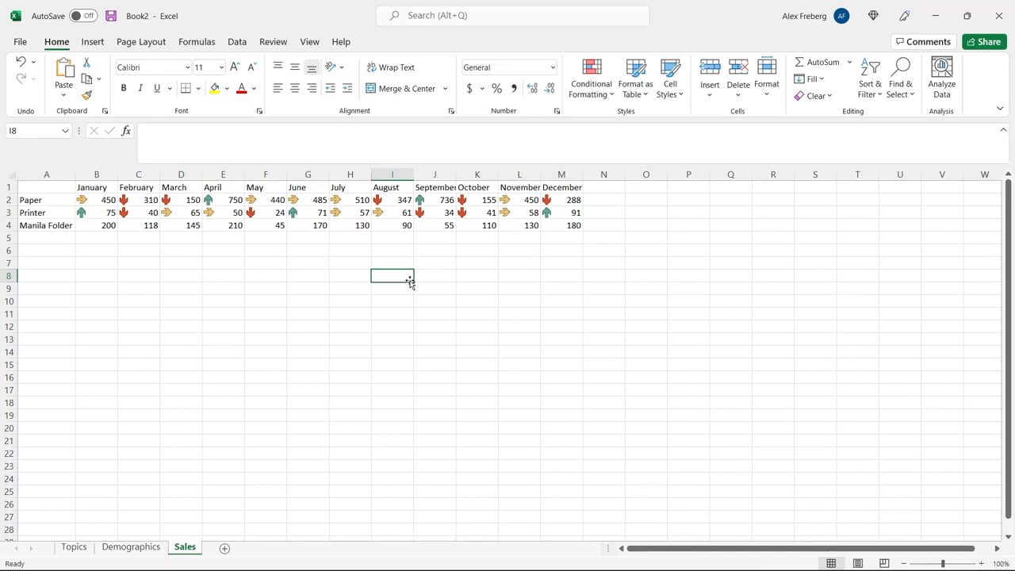
left_click(59, 210)
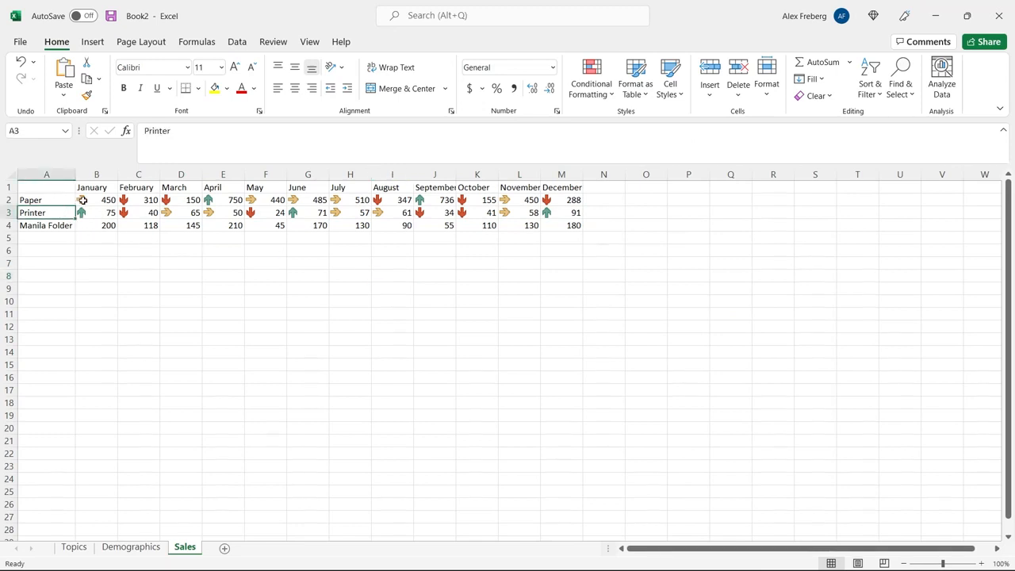
- Apply the three-flag indicator icon set to the Manila Folder row's monthly values, B4:M4
left_click_drag(99, 225, 555, 225)
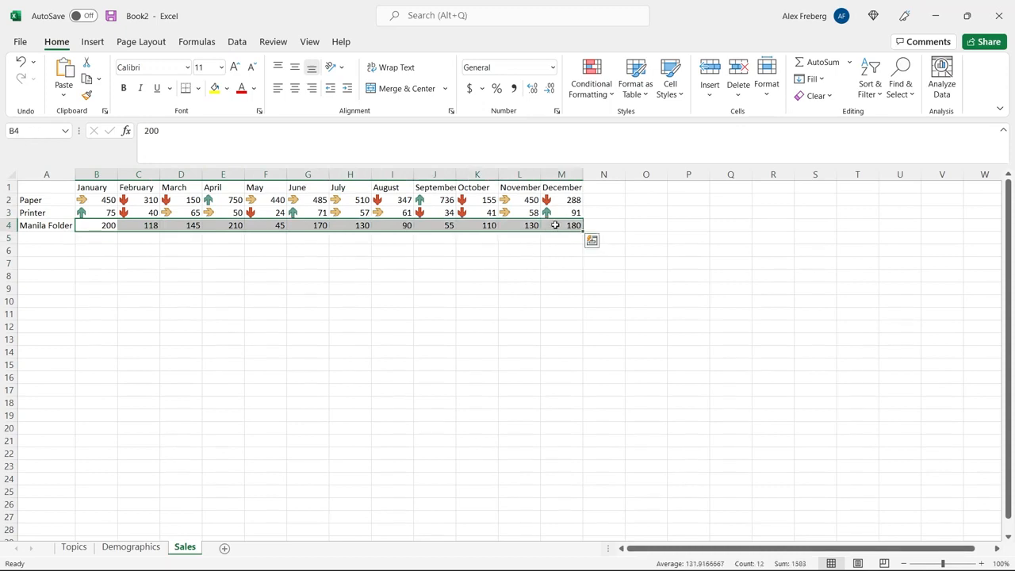
left_click(611, 95)
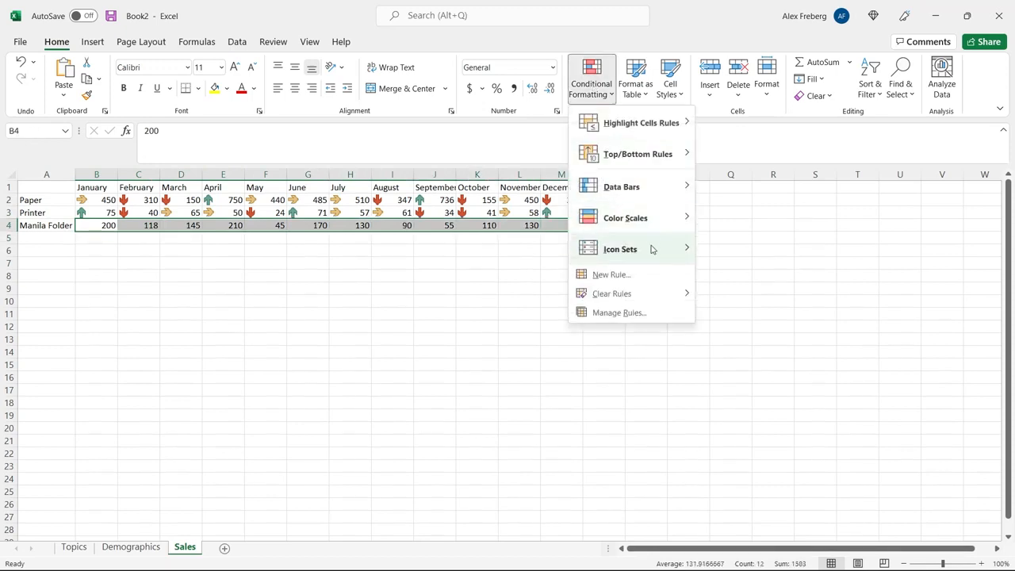
mouse_move(652, 250)
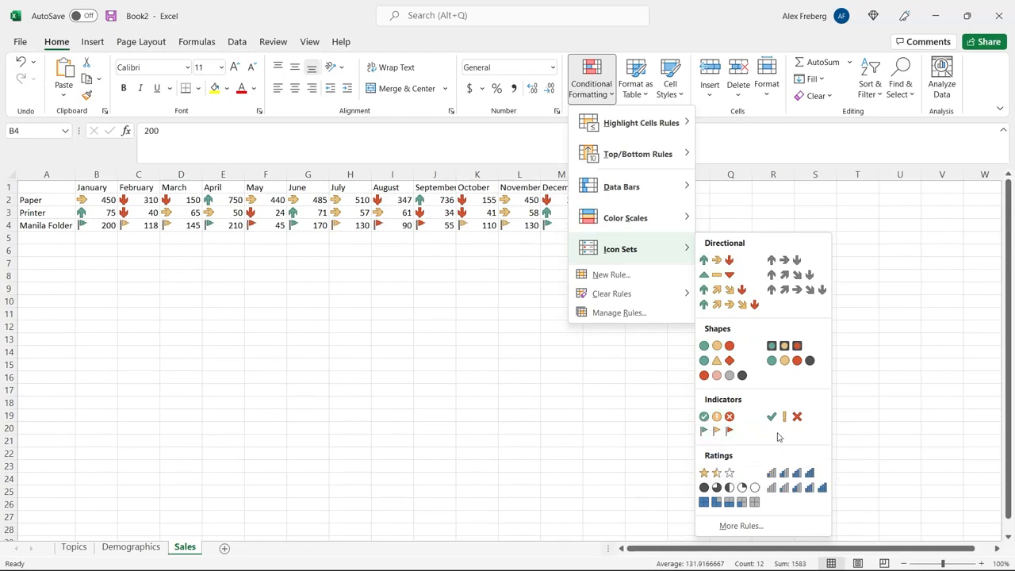
left_click(717, 431)
- On the Demographics sheet, apply the green-yellow-red color scale to the whole Salary column
left_click(132, 547)
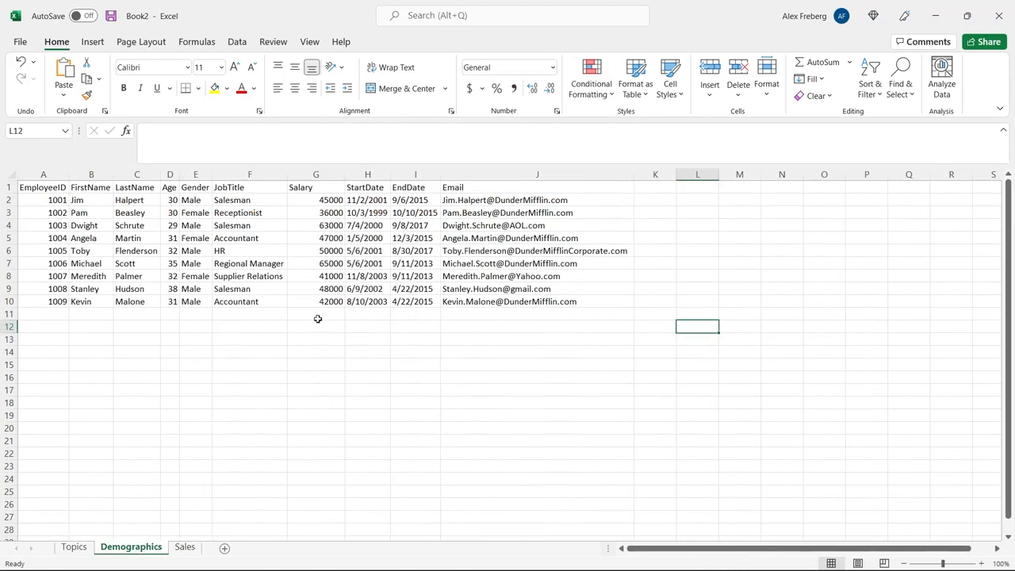
left_click(316, 174)
left_click(592, 84)
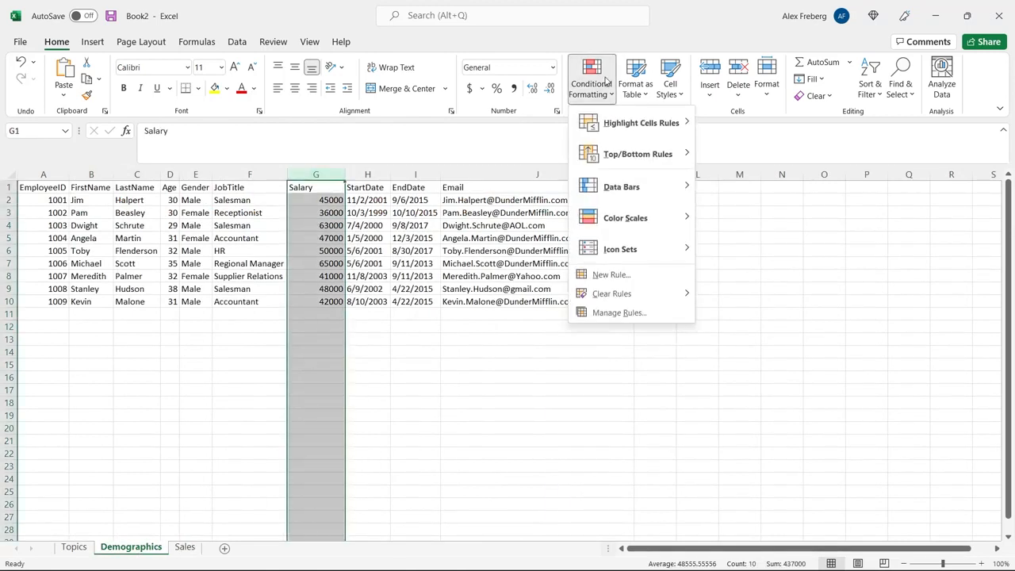
mouse_move(658, 218)
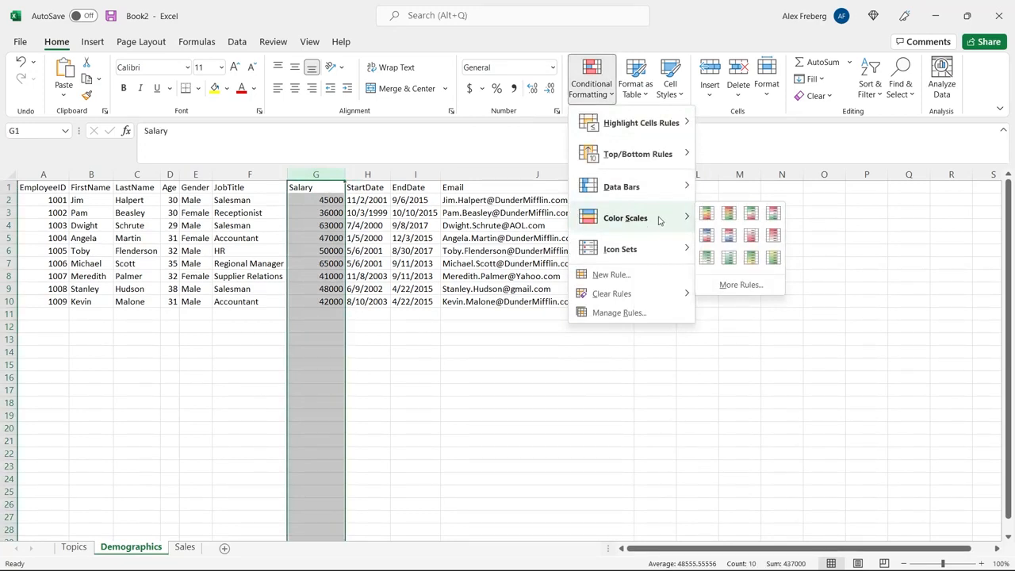
left_click(707, 214)
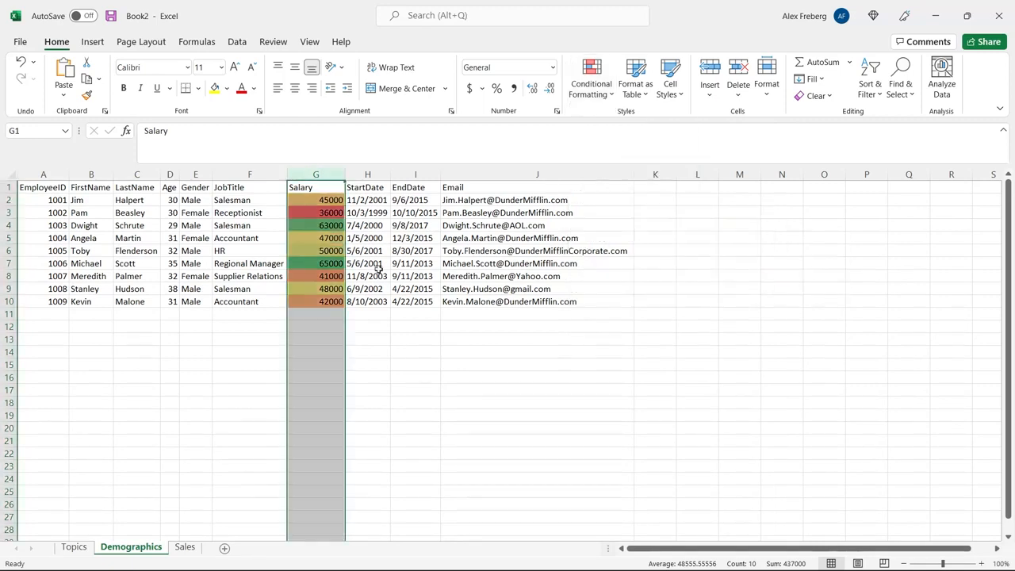
left_click(321, 226)
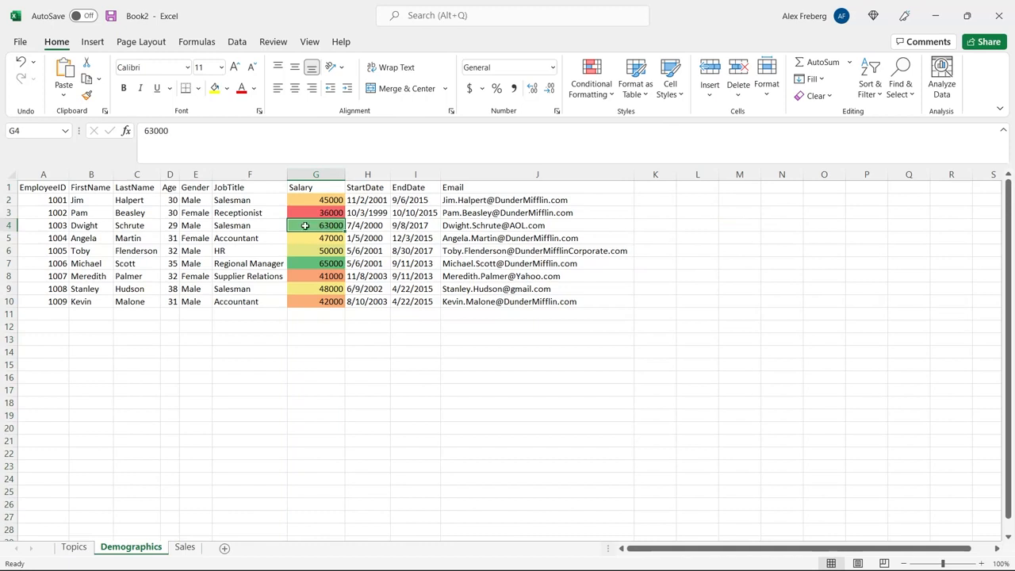
left_click(319, 211)
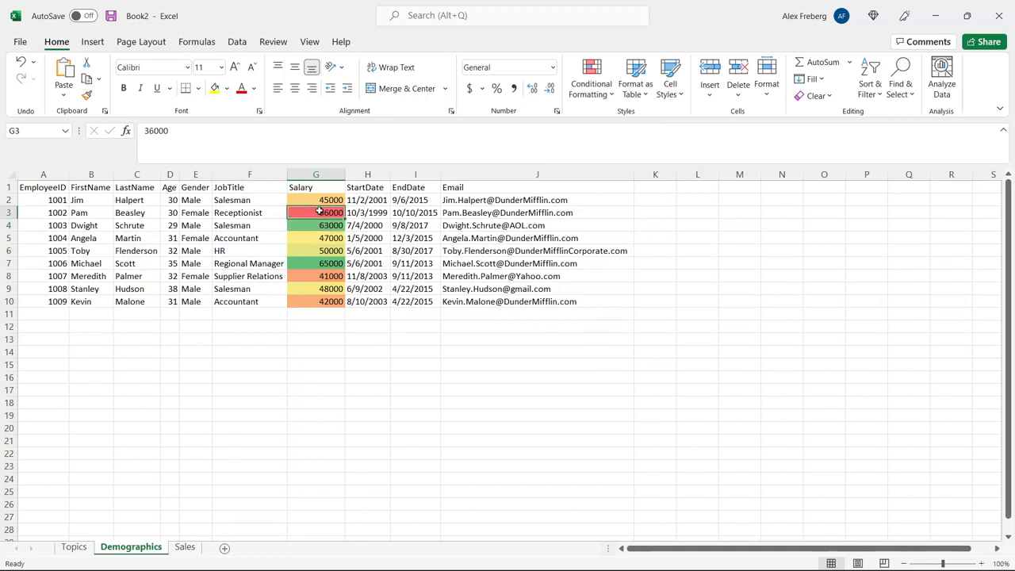
- Change the Salary column's conditional formatting to the blue-white-red color scale
left_click(573, 99)
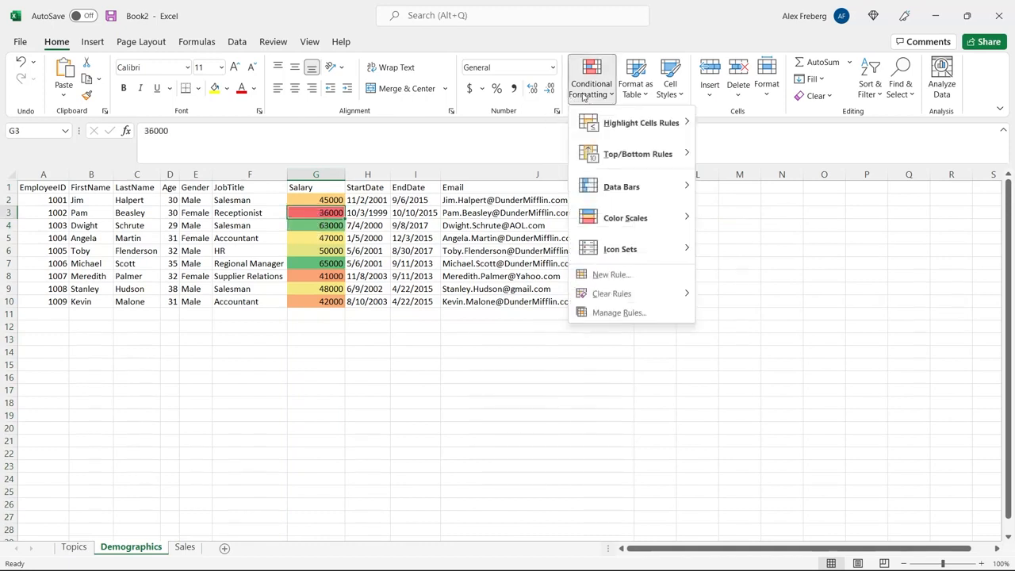
left_click(302, 180)
left_click(306, 176)
left_click(574, 89)
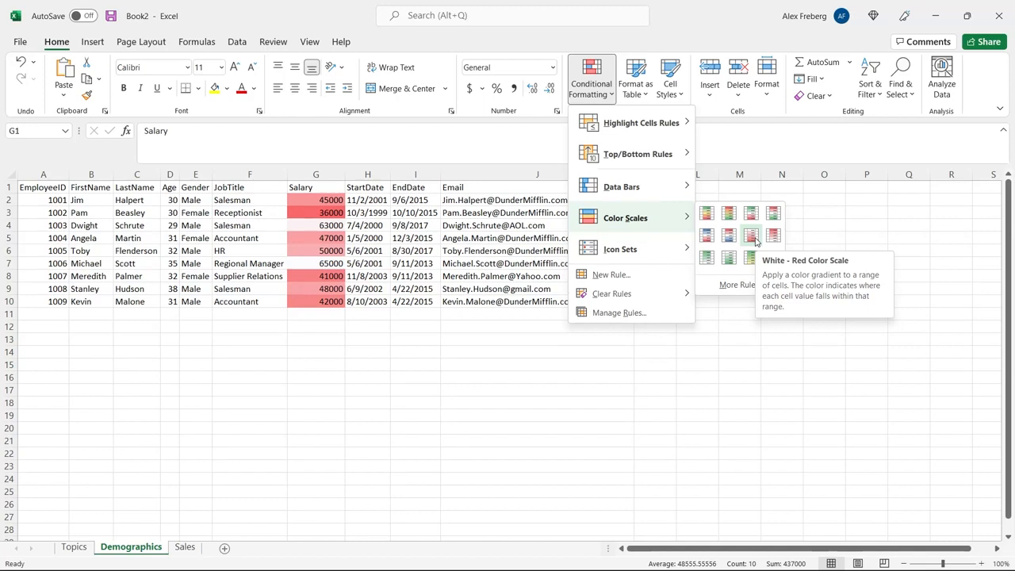
left_click(706, 236)
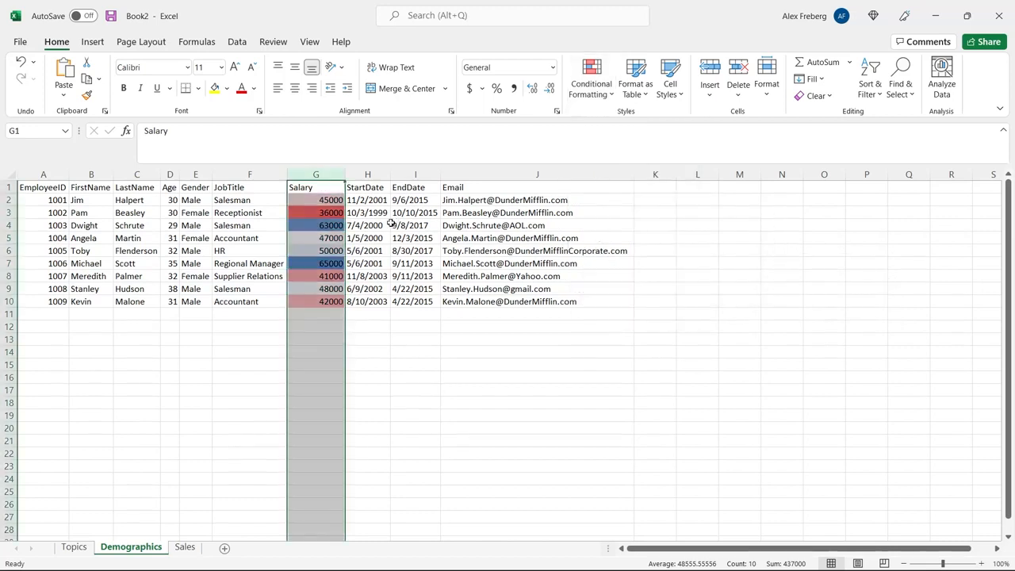
left_click(326, 238)
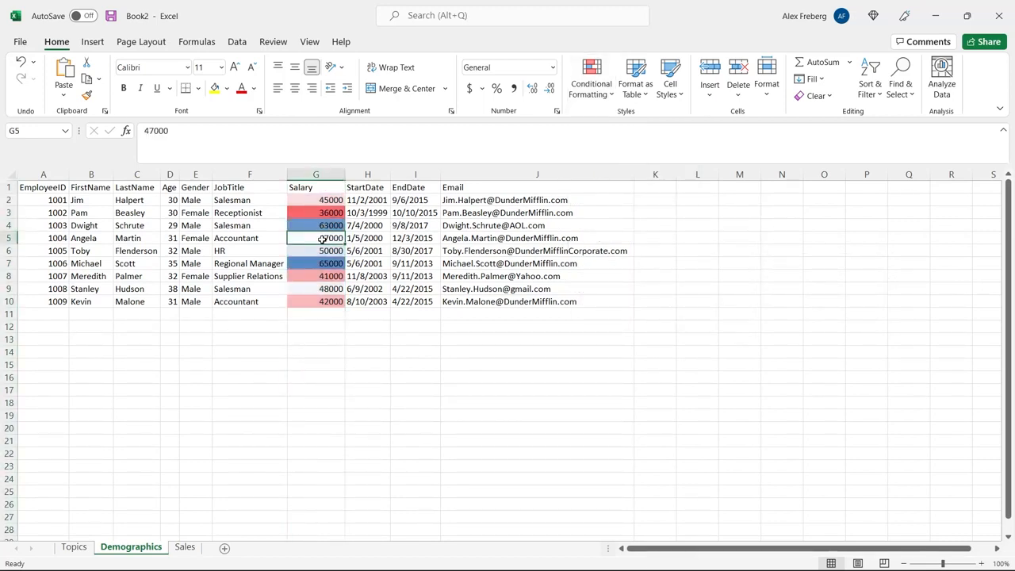
- Apply blue gradient-fill data bars to the whole Salary column on top of its existing color scale
left_click(323, 226)
left_click(323, 212)
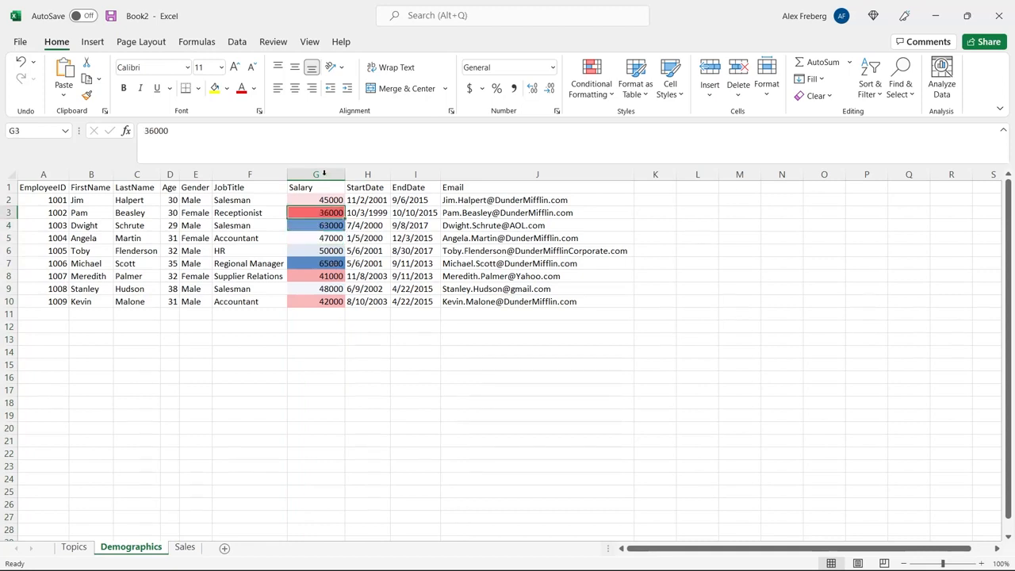
left_click(321, 174)
left_click(589, 88)
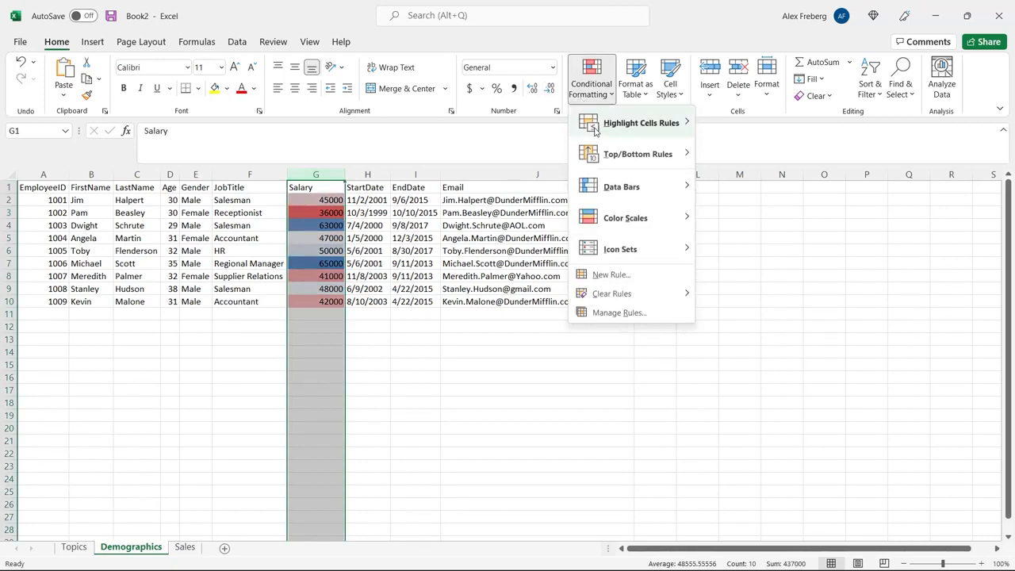
mouse_move(647, 197)
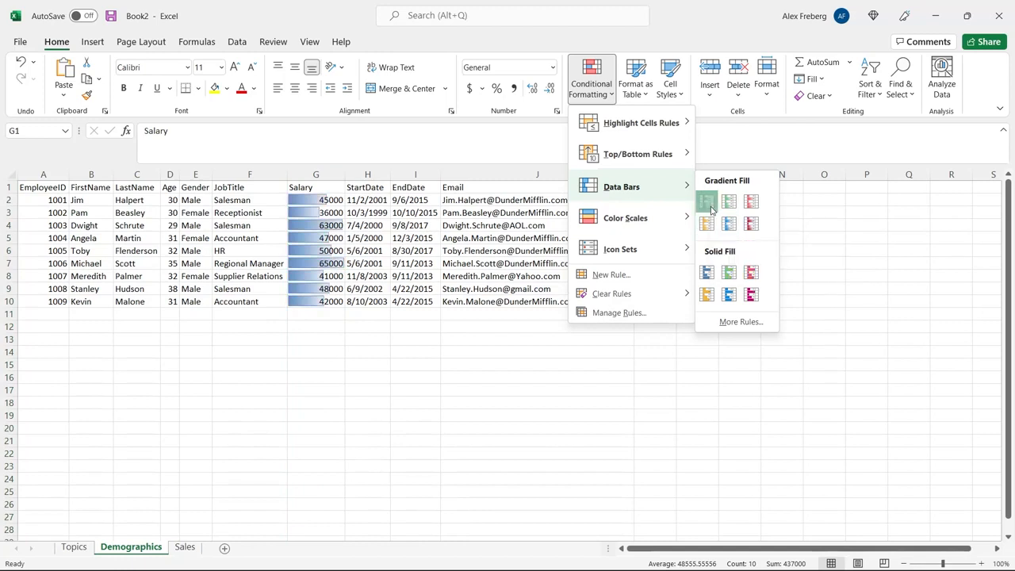
left_click(710, 204)
left_click(400, 361)
- Clear all conditional formatting rules from the Salary column only
left_click(322, 174)
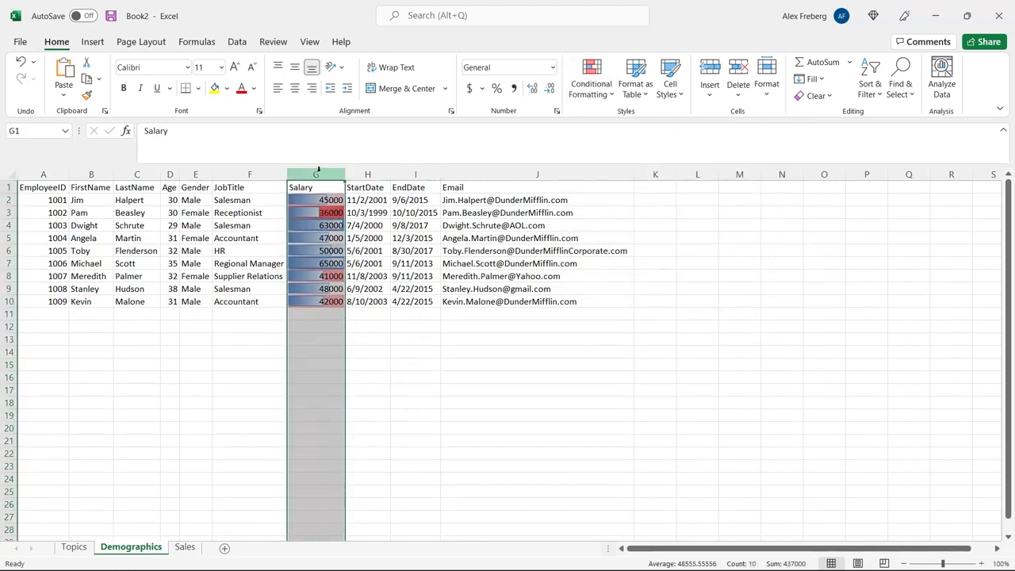
left_click(591, 84)
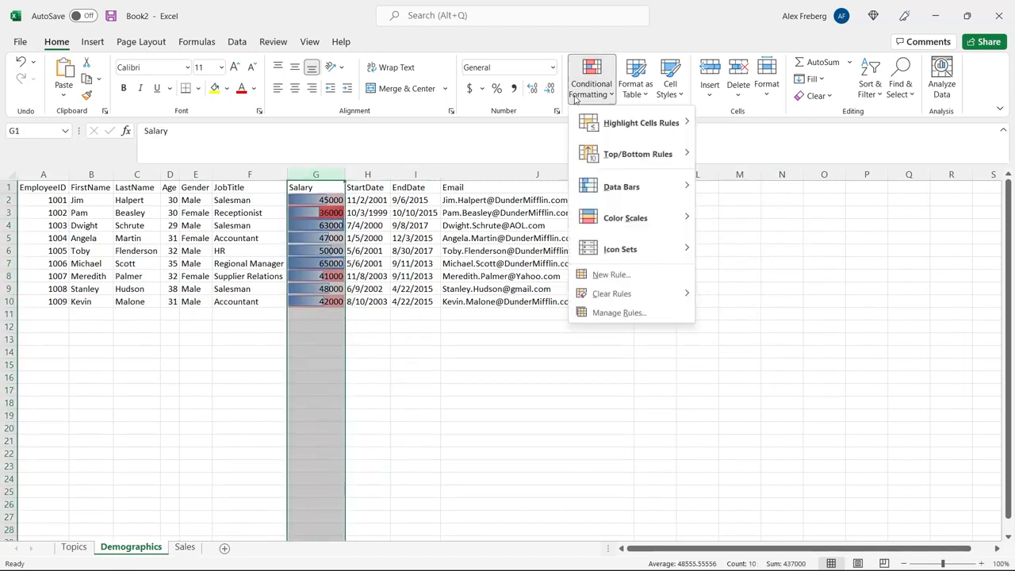
mouse_move(635, 295)
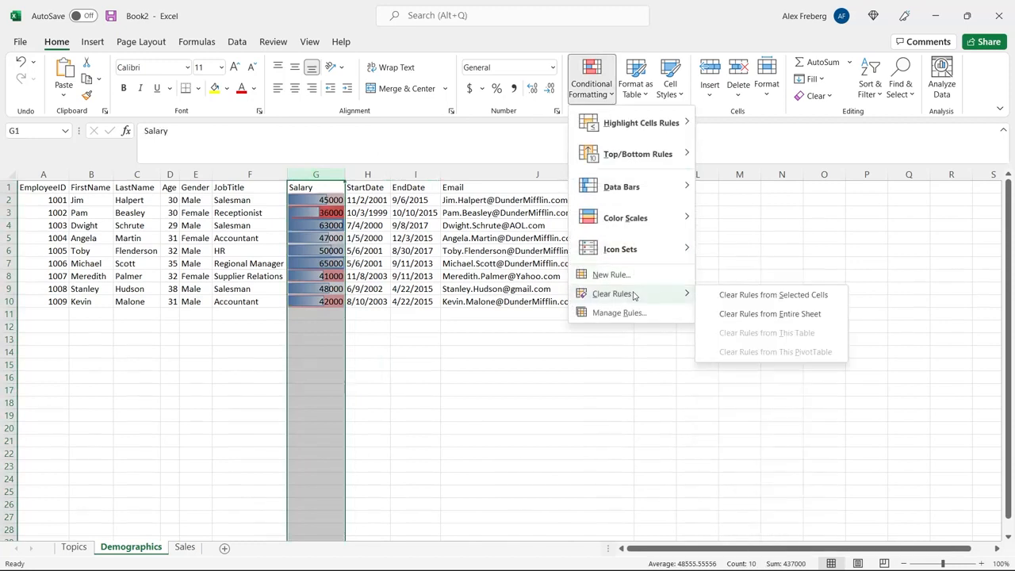
left_click(714, 293)
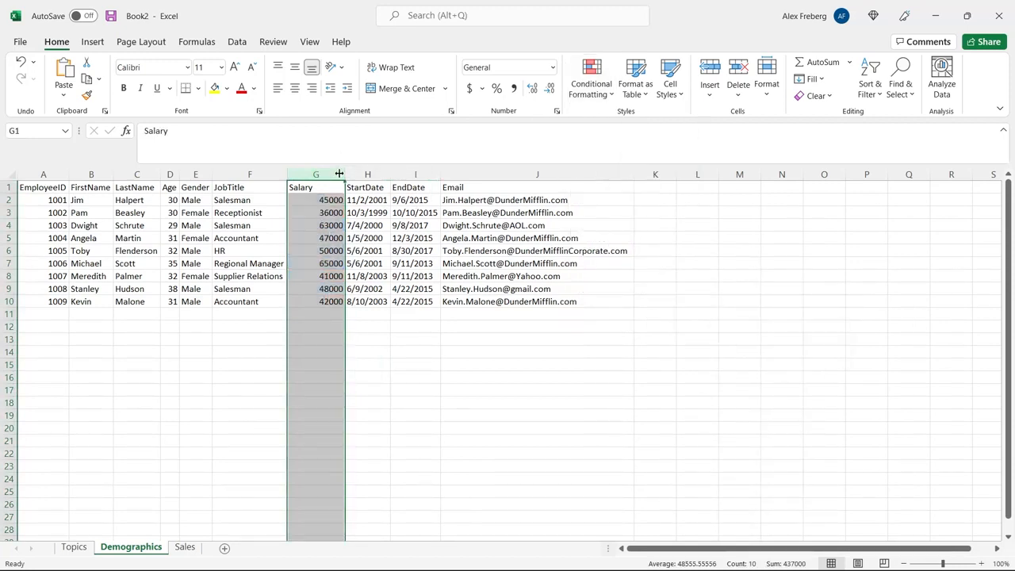
- Apply blue gradient-fill data bars to the cleared Salary column and check the bars of individual salaries
left_click(591, 80)
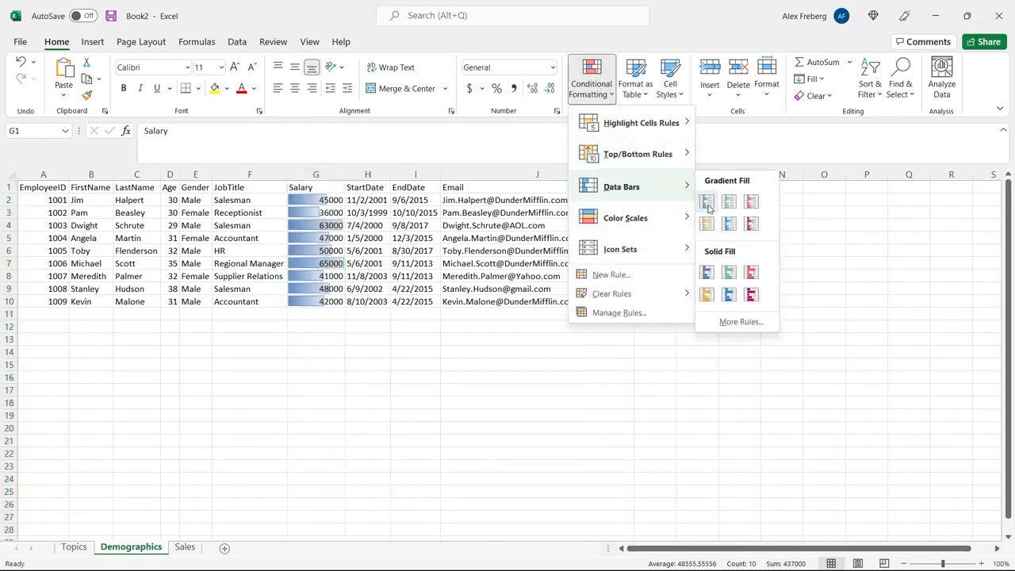
left_click(707, 203)
left_click(388, 251)
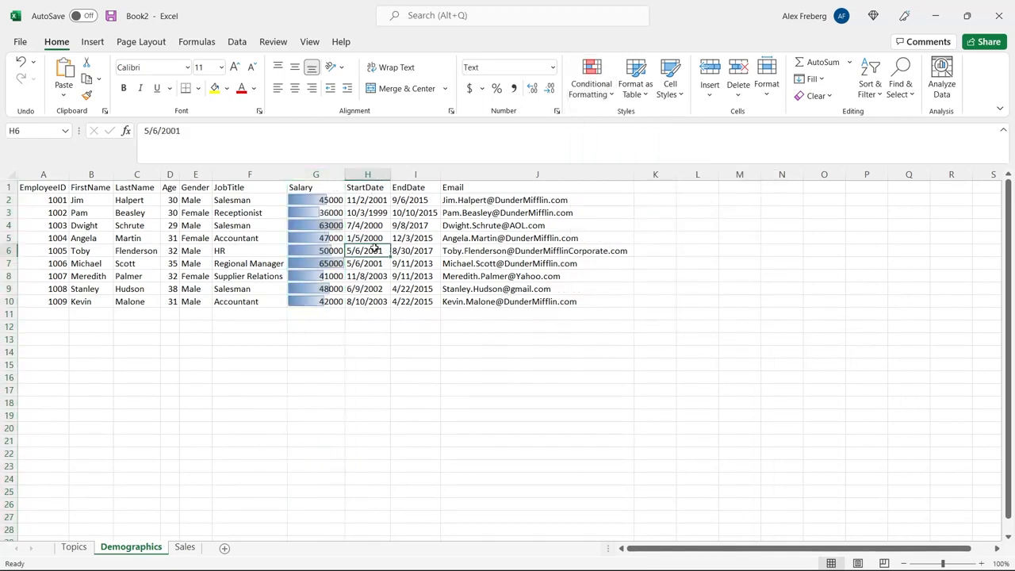
left_click(328, 225)
left_click(326, 266)
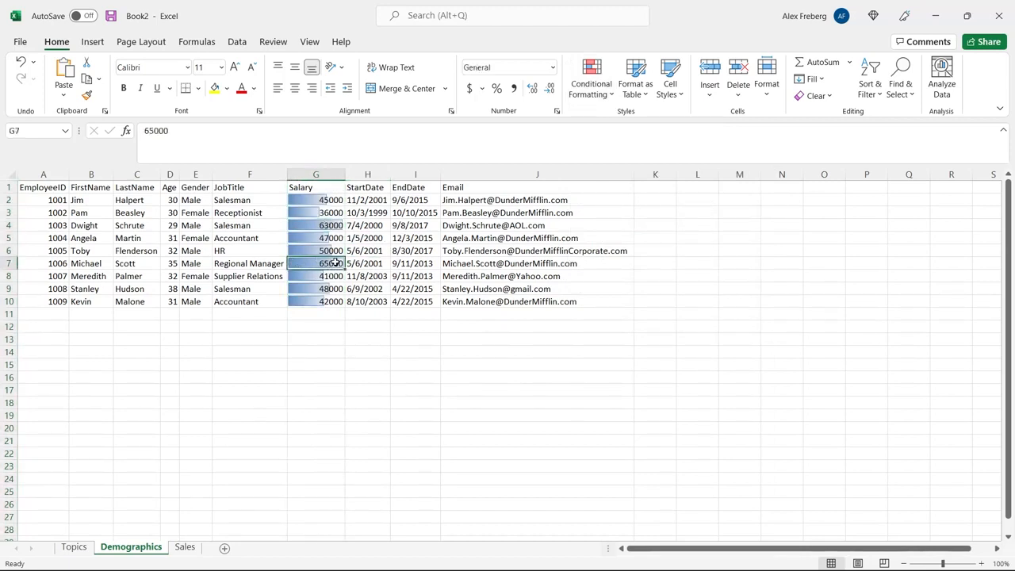
left_click(321, 214)
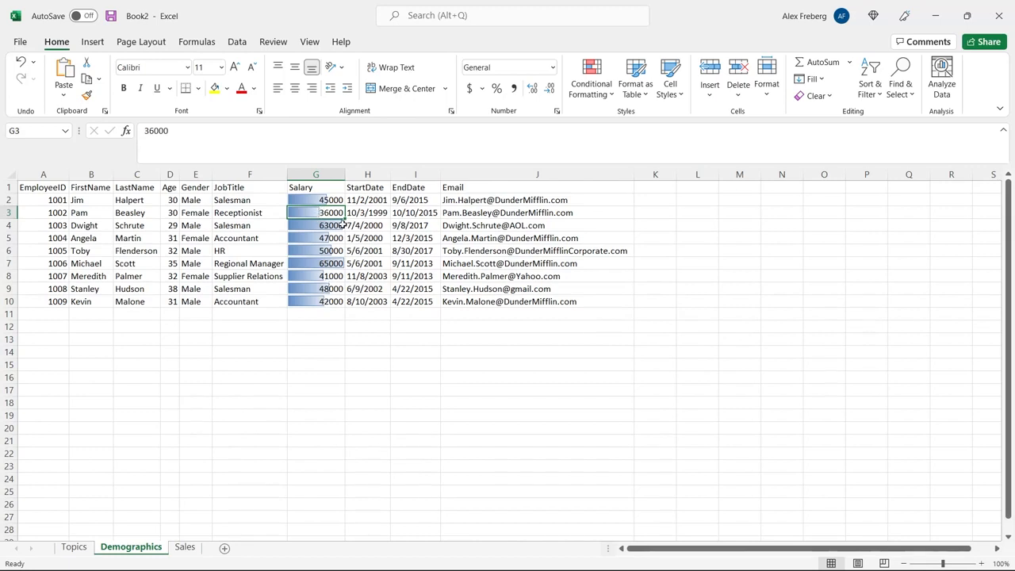
- Widen the Salary column strongly to compare the data bars, and narrow it back to slightly above its original width
left_click_drag(345, 174, 462, 187)
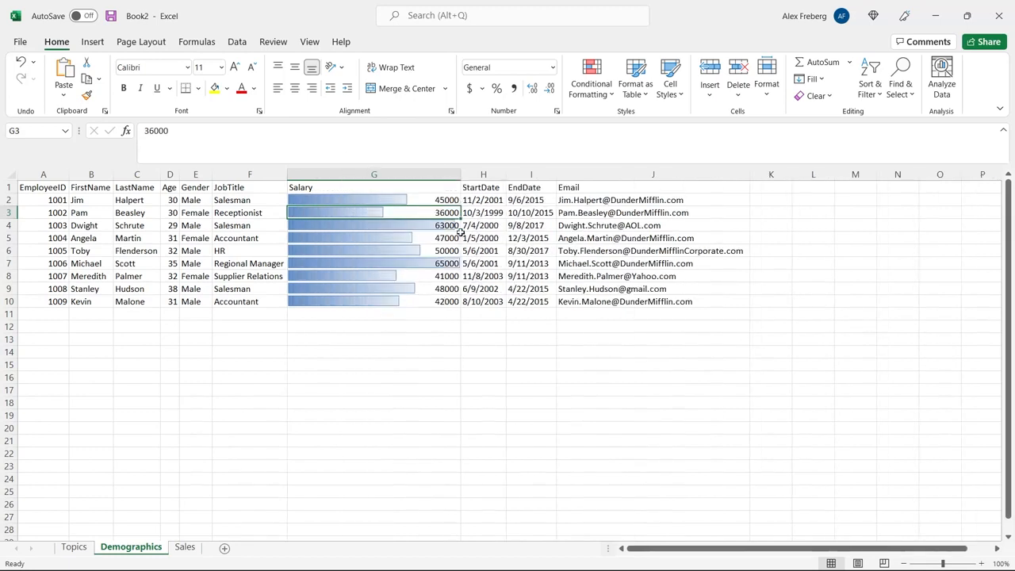
left_click(430, 338)
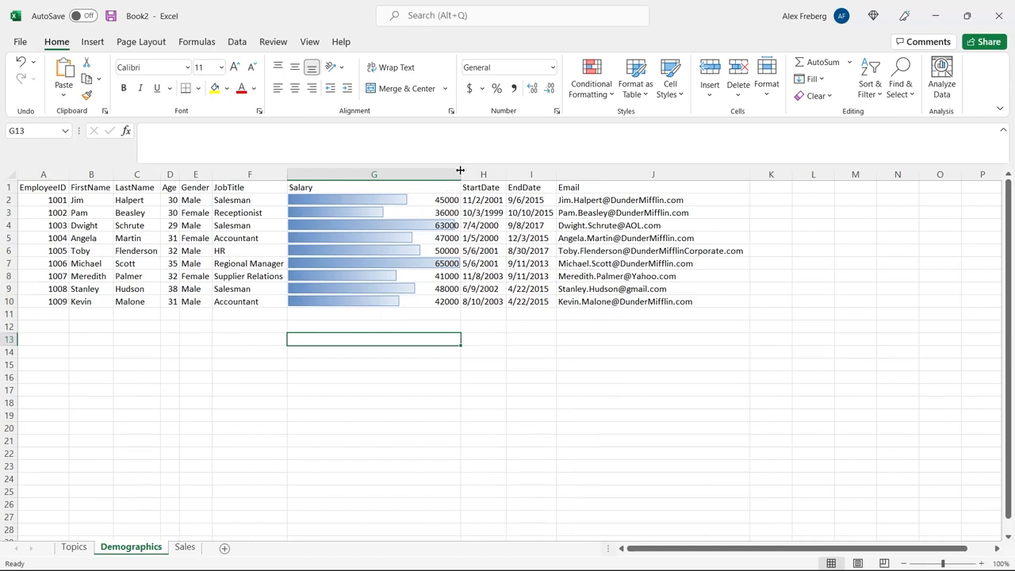
left_click_drag(460, 170, 369, 169)
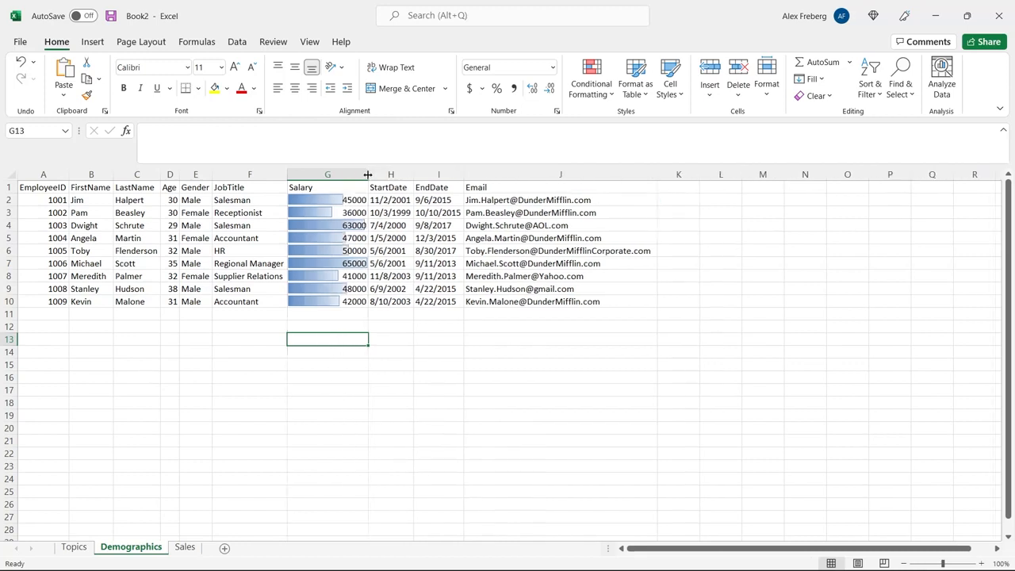
- Clear the data bar rule from the selected Salary column
left_click(337, 174)
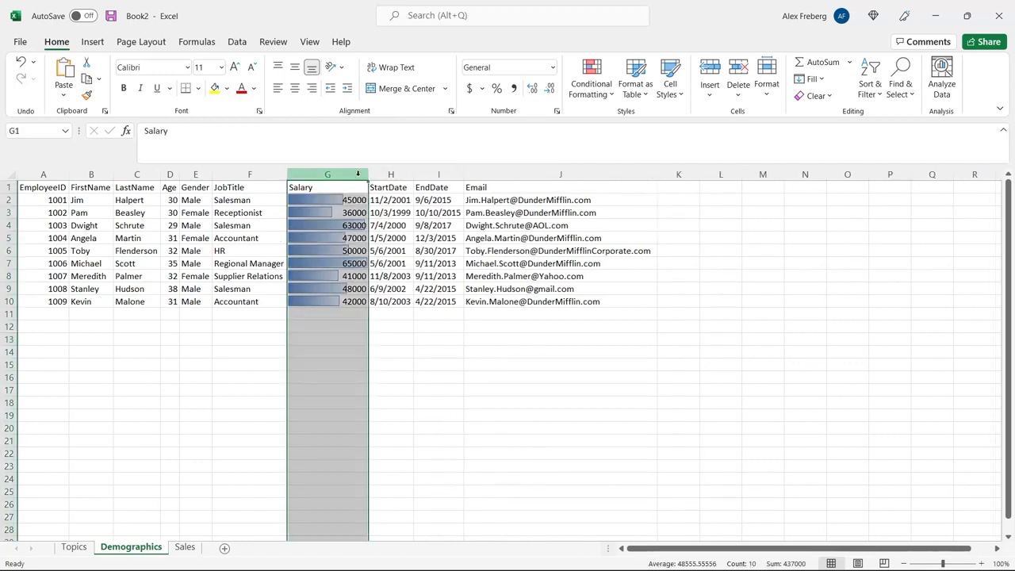
left_click(589, 92)
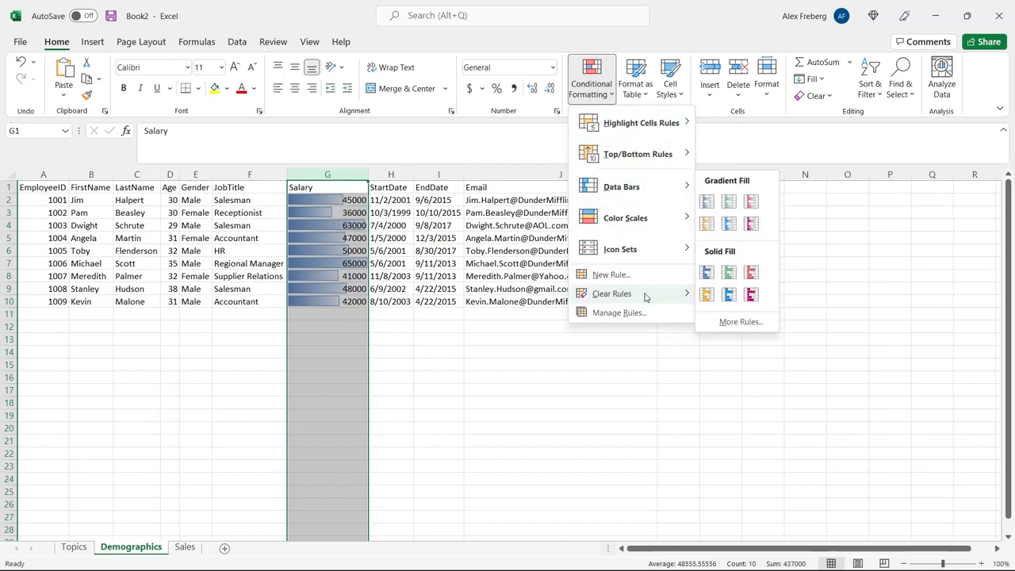
mouse_move(646, 296)
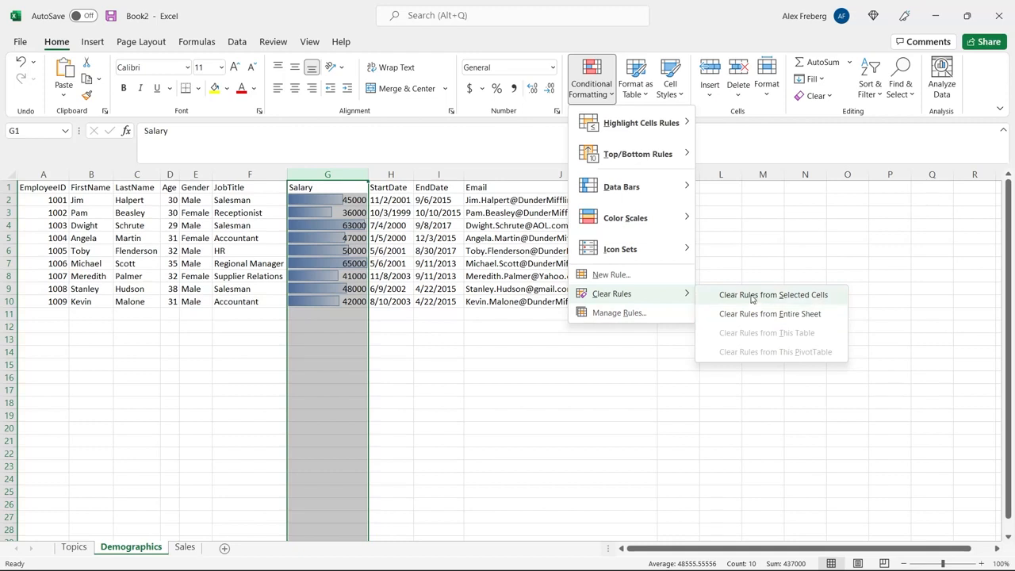
left_click(751, 295)
left_click(430, 329)
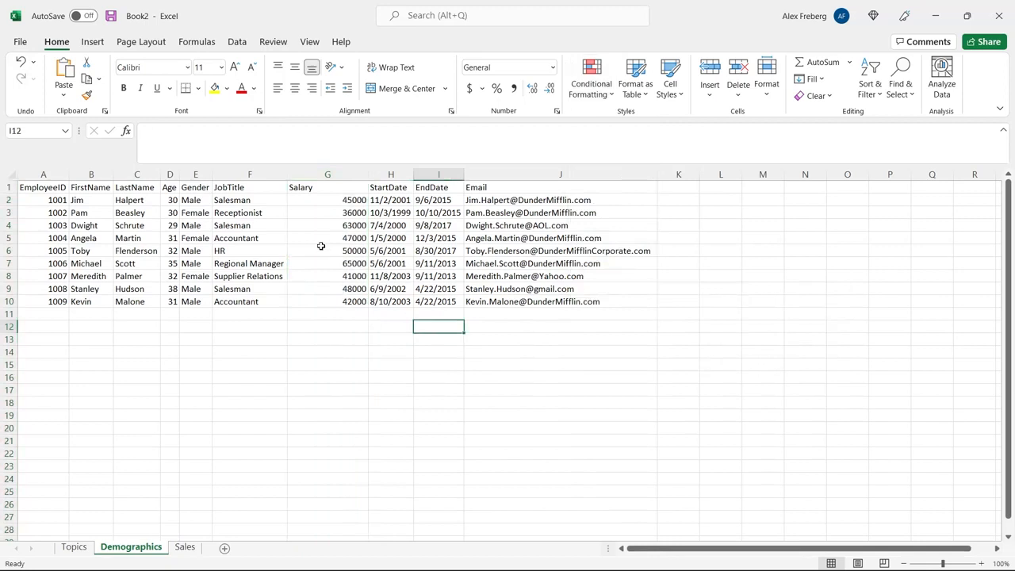
- Highlight above-average values in the Salary column with Light Red Fill with Dark Red Text
left_click(327, 174)
left_click(591, 89)
mouse_move(668, 157)
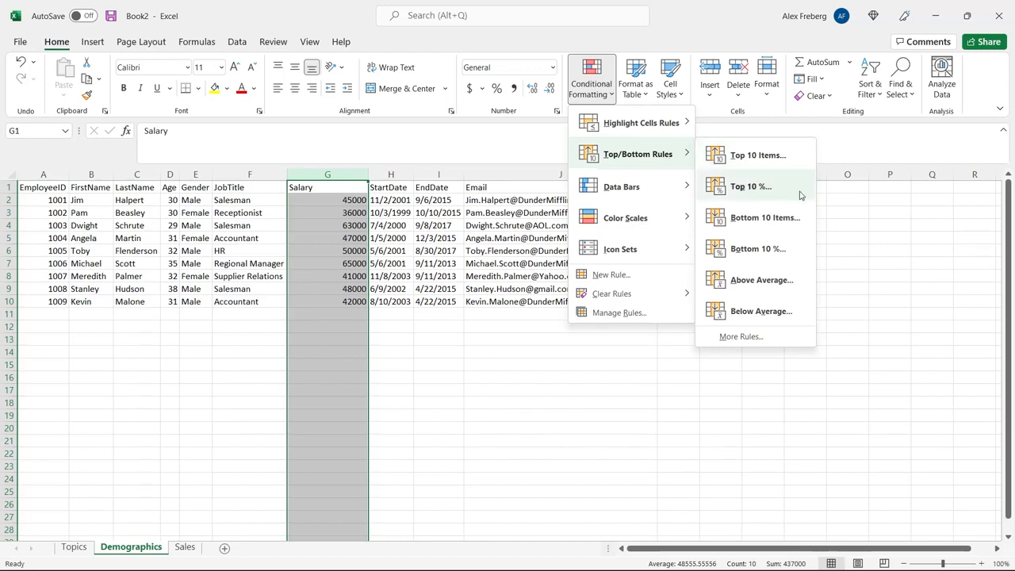
left_click(798, 282)
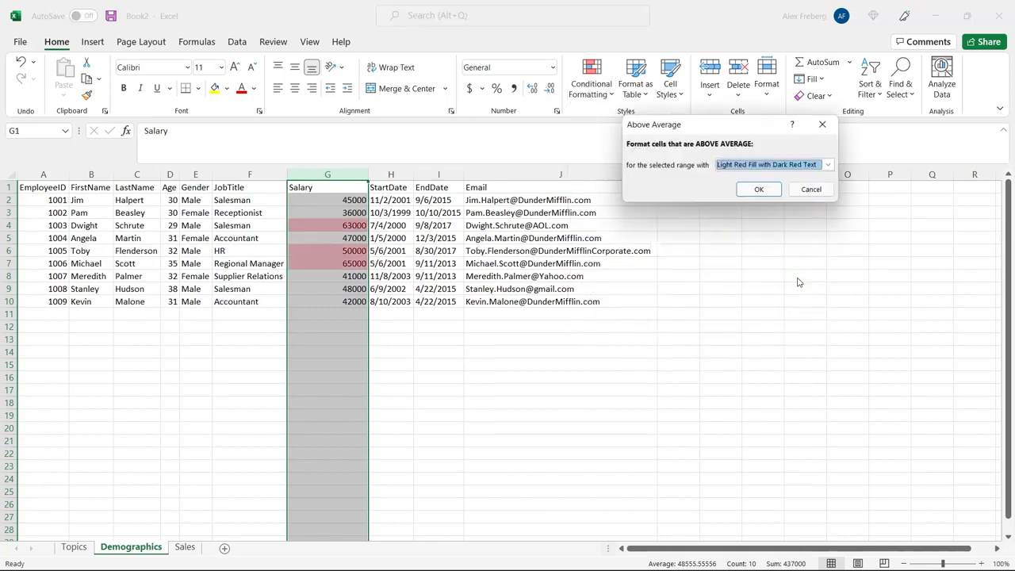
left_click(758, 189)
left_click(392, 264)
- Inspect the highlighted above-average salaries and compare them with the unhighlighted ones in the Salary column
left_click(324, 264)
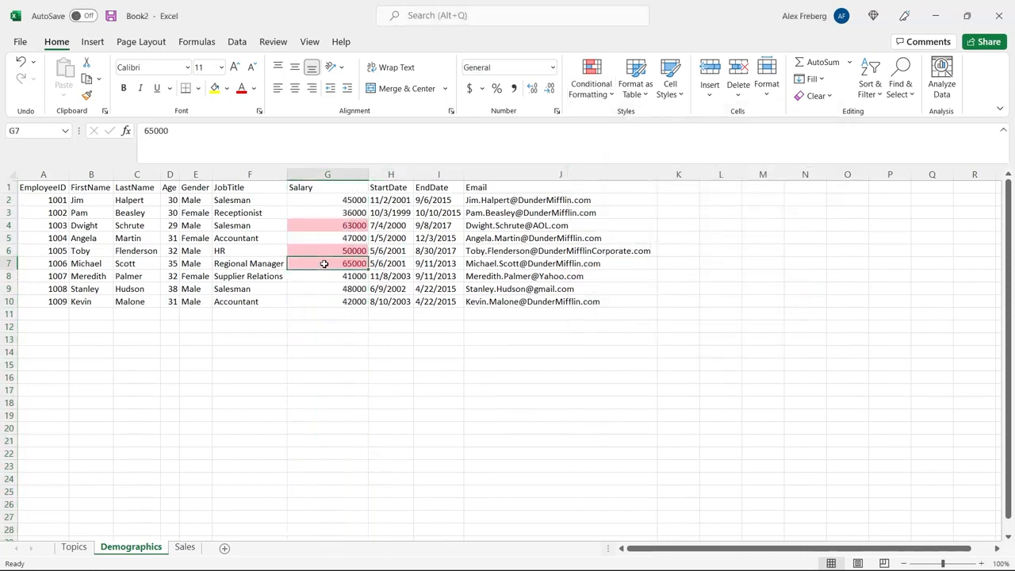
left_click(320, 250)
left_click(315, 223)
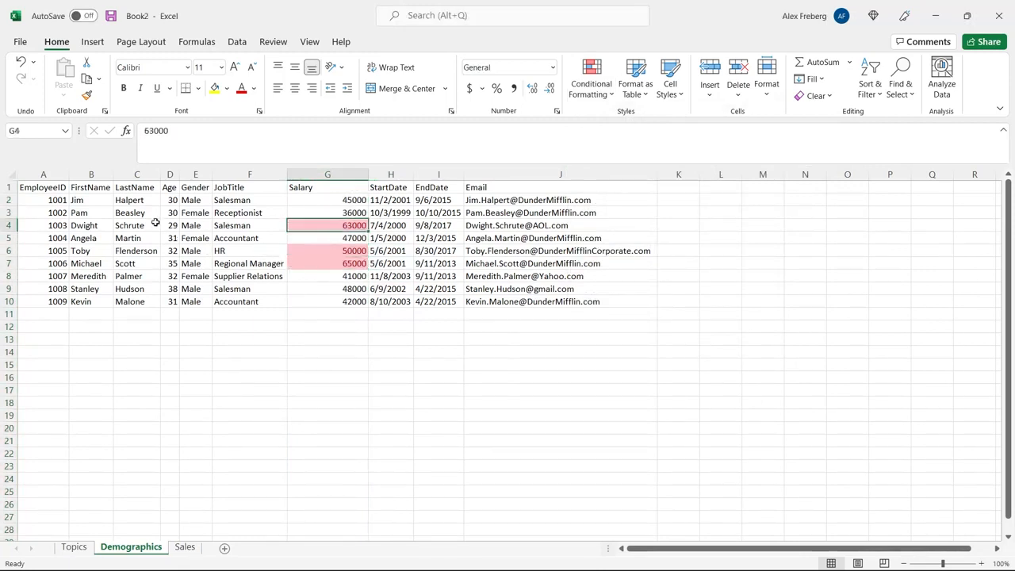
left_click(330, 315)
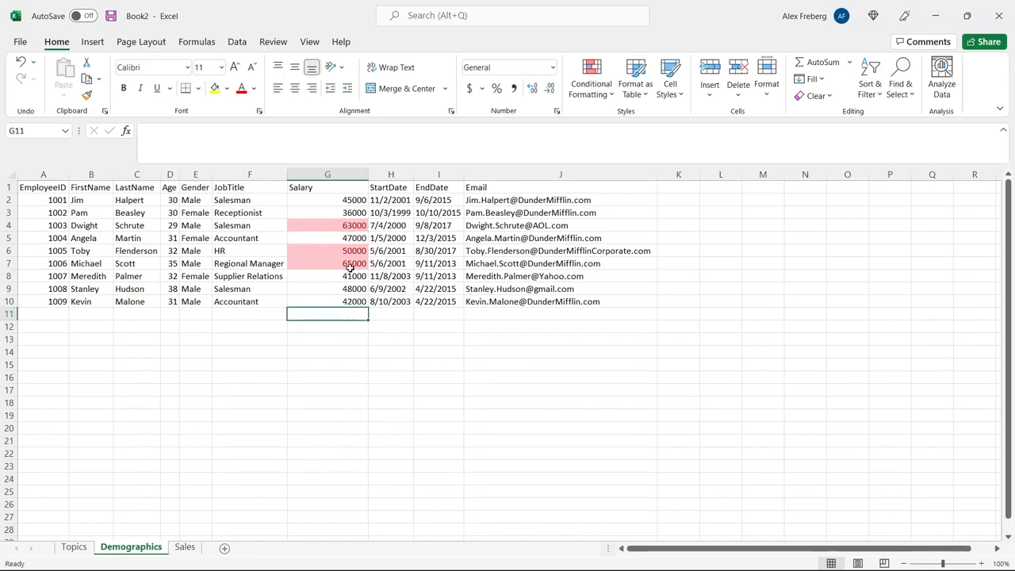
left_click(346, 293)
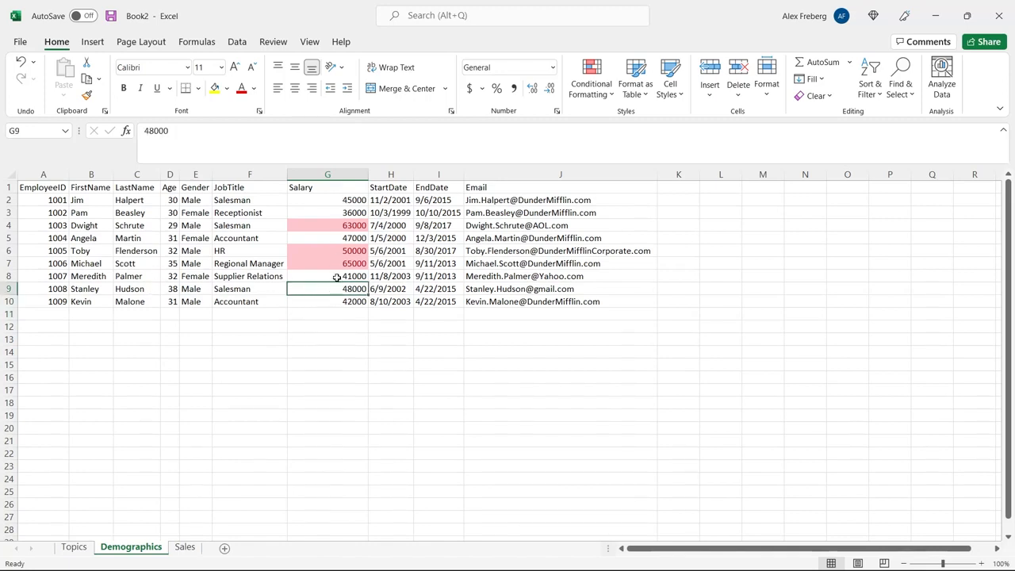
left_click(332, 254)
left_click(331, 263)
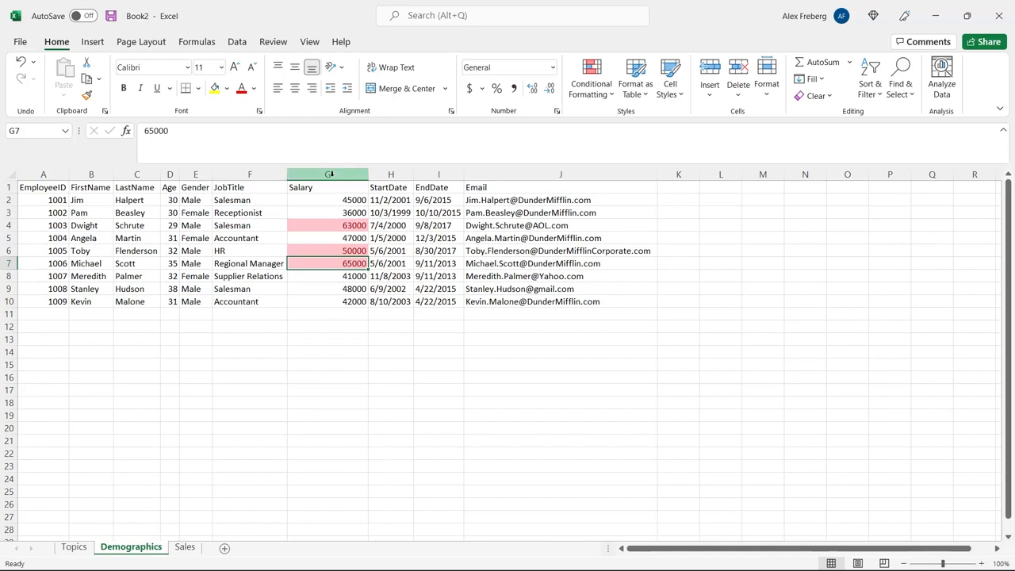
- Clear the above-average rule from the Salary column
left_click(328, 173)
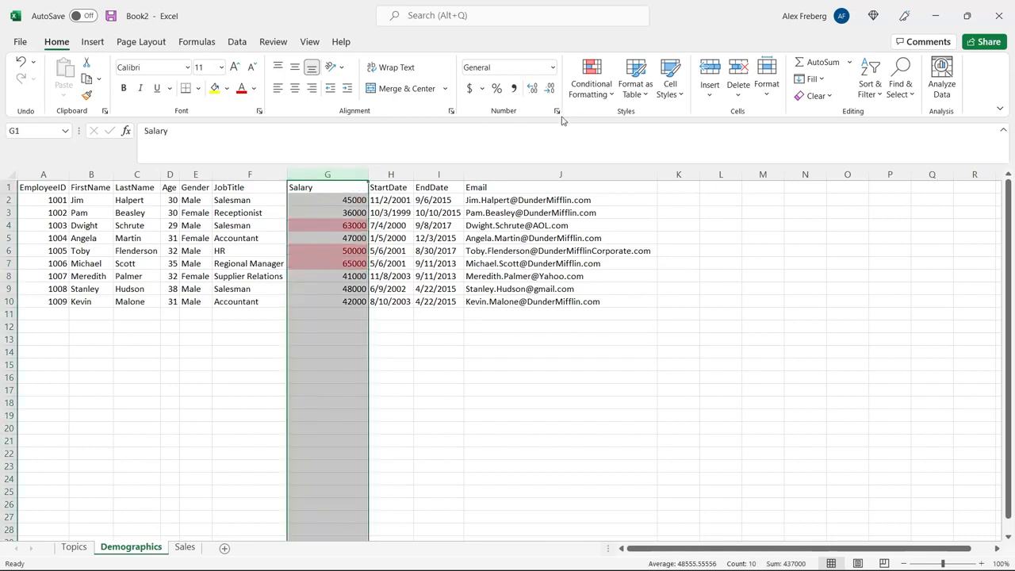
left_click(600, 96)
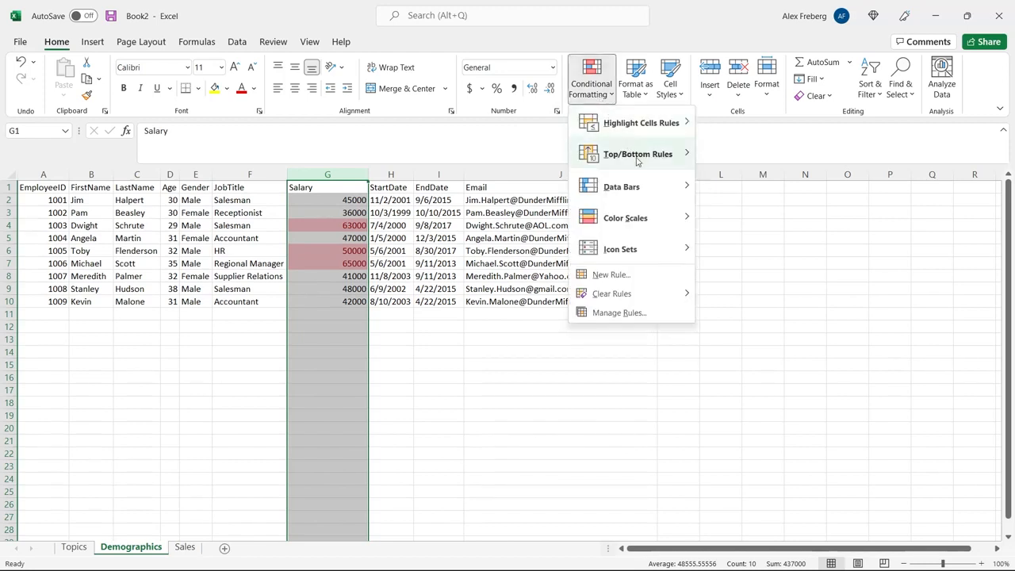
mouse_move(650, 300)
left_click(717, 294)
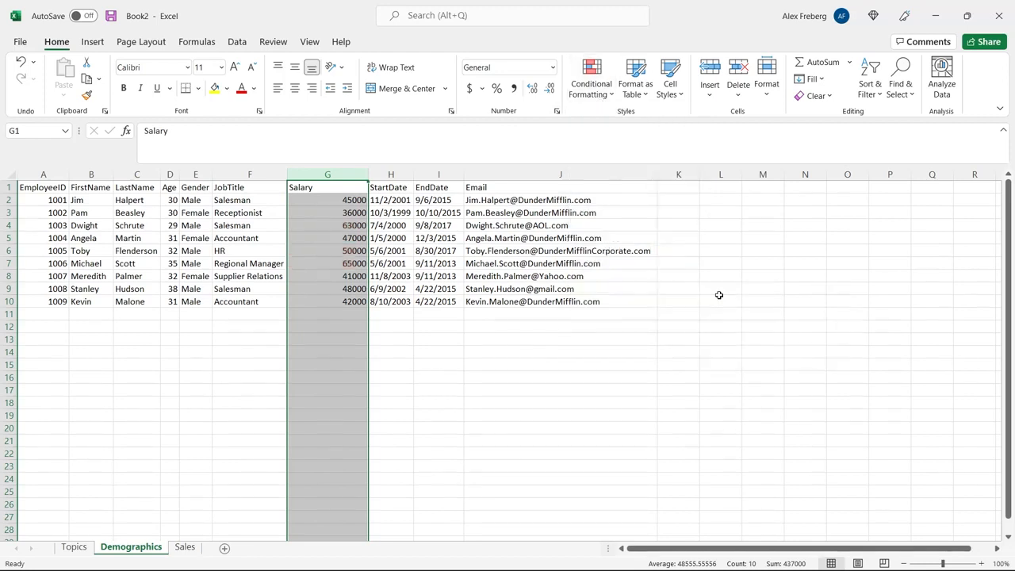
- Highlight below-average values in the Salary column with Light Red Fill with Dark Red Text
left_click(607, 74)
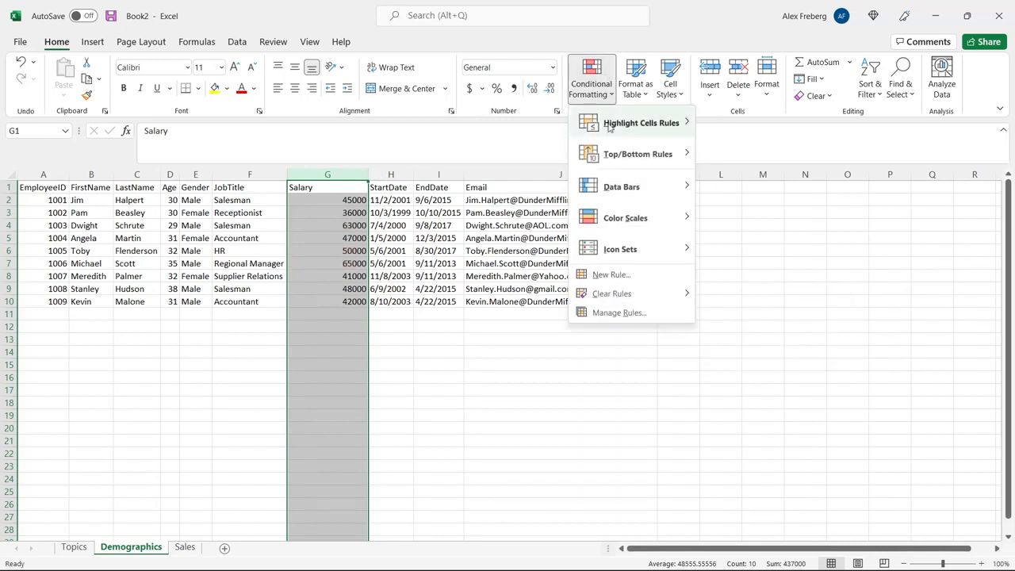
mouse_move(611, 126)
mouse_move(651, 154)
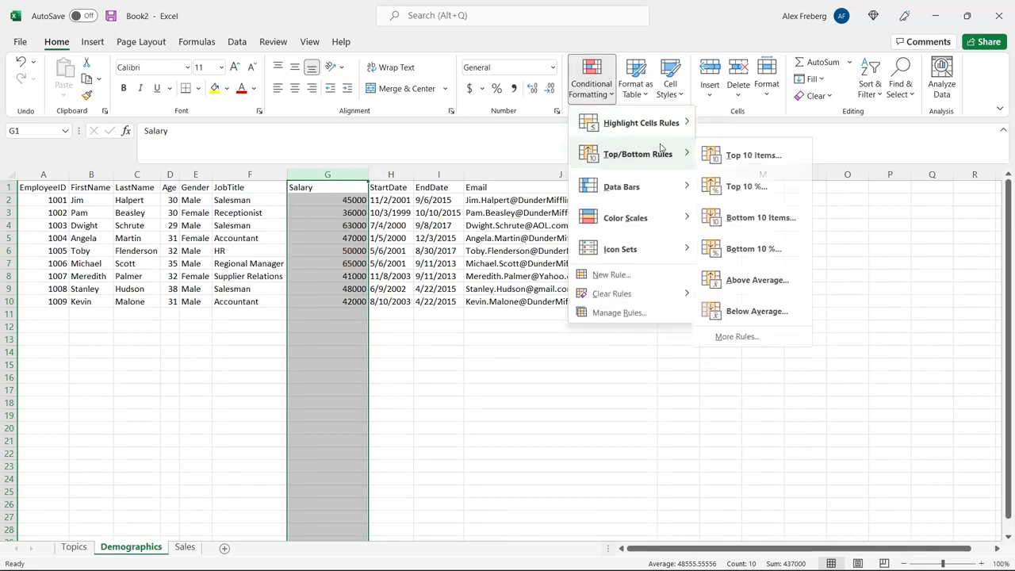
left_click(760, 311)
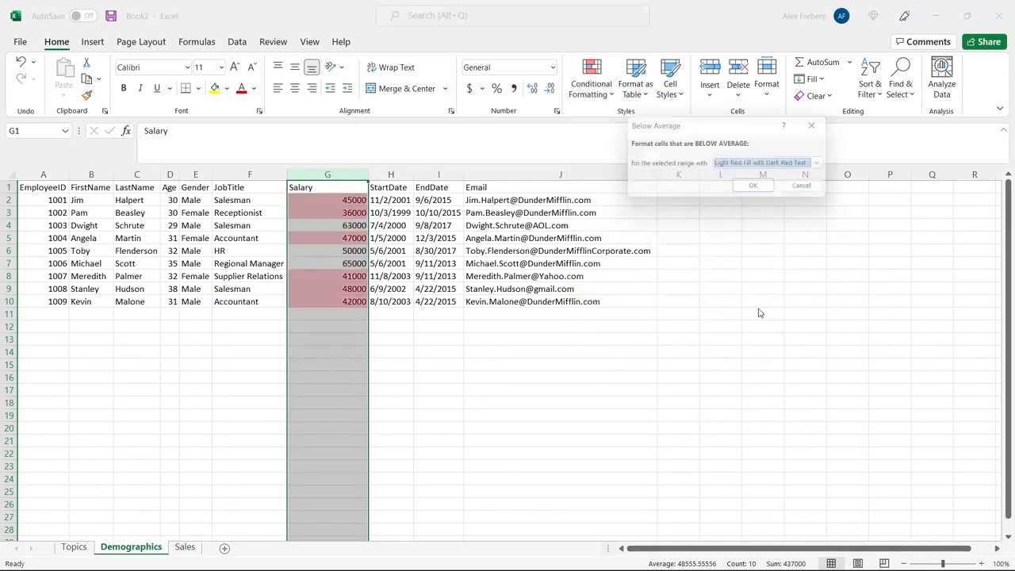
left_click(759, 188)
left_click(448, 249)
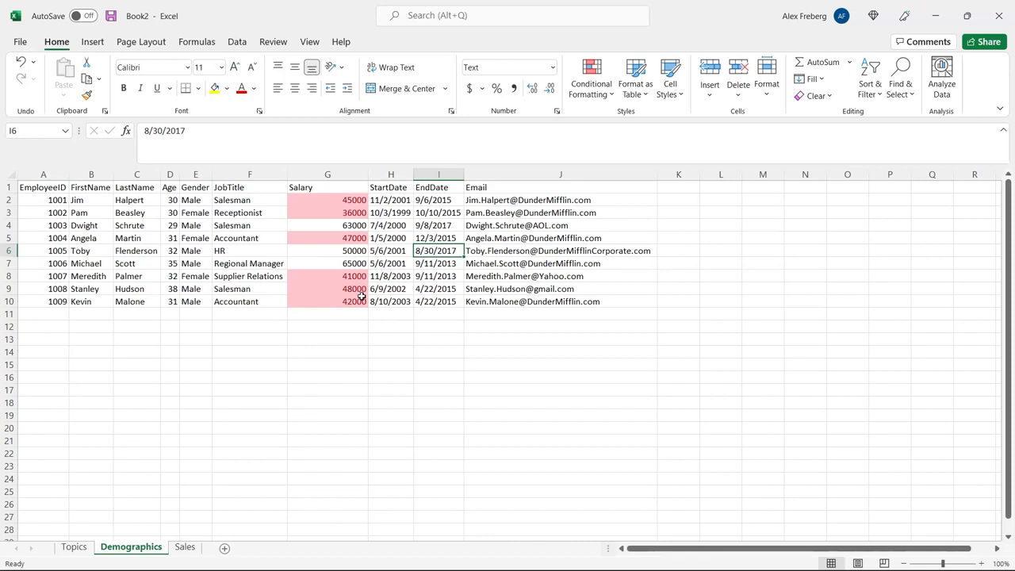
- Examine the Top/Bottom and Highlight Cells rule types available for the Salary column without applying any
left_click(328, 174)
left_click(591, 80)
mouse_move(660, 163)
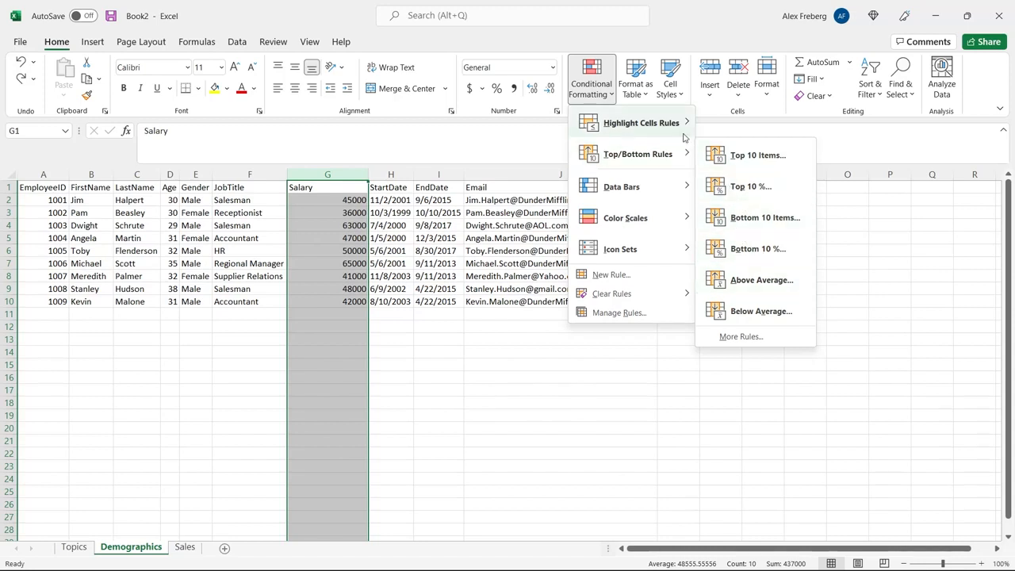
mouse_move(684, 132)
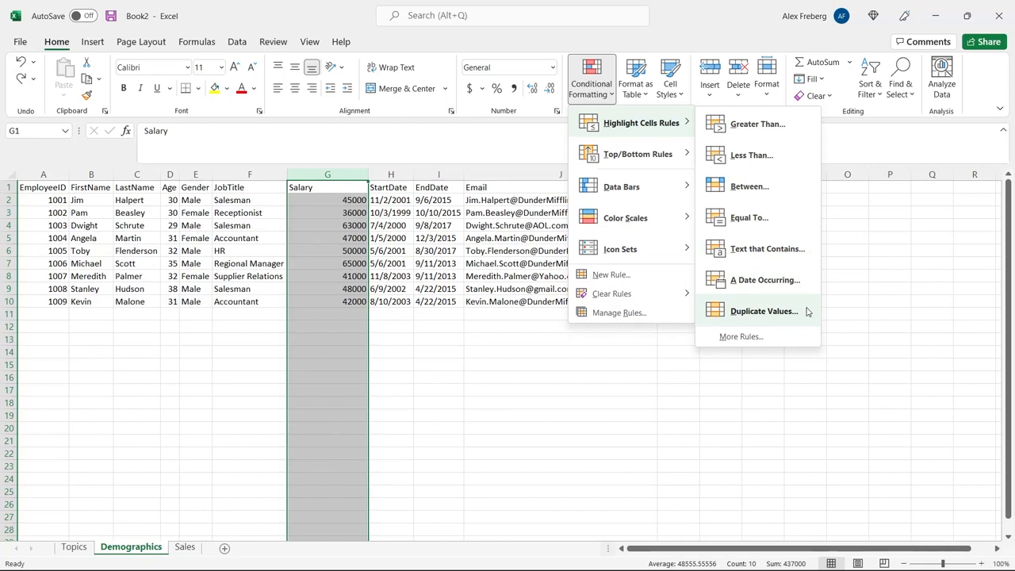
left_click(403, 367)
left_click(394, 352)
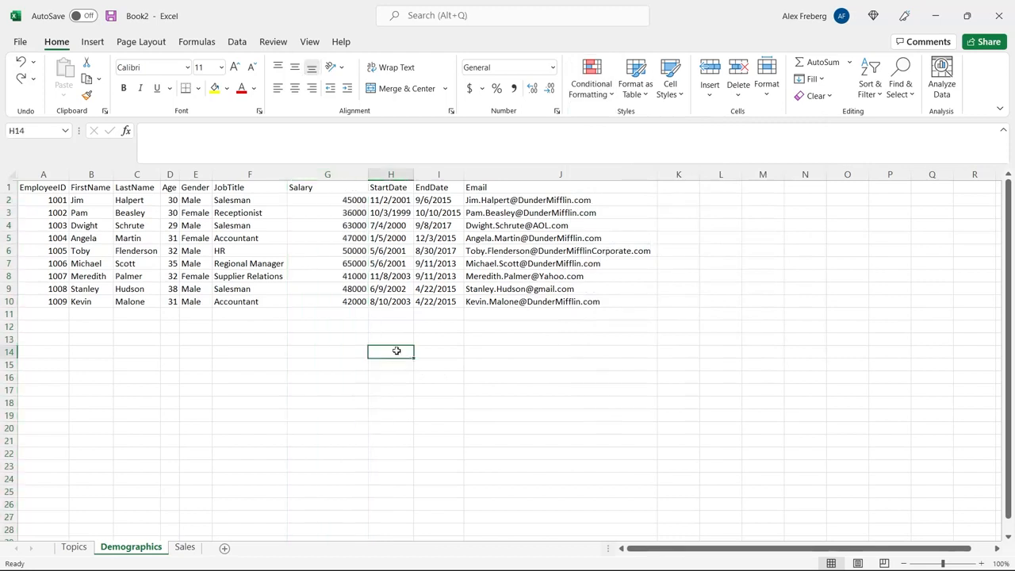
- Start a Duplicate Values highlighting rule for the whole StartDate column
left_click(403, 252)
left_click_drag(413, 257, 401, 266)
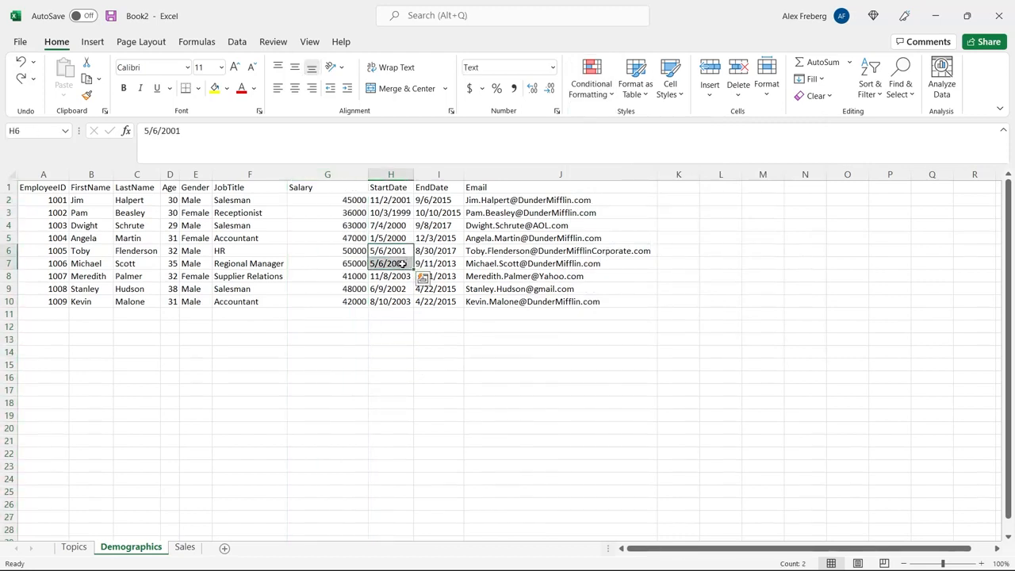
left_click(390, 175)
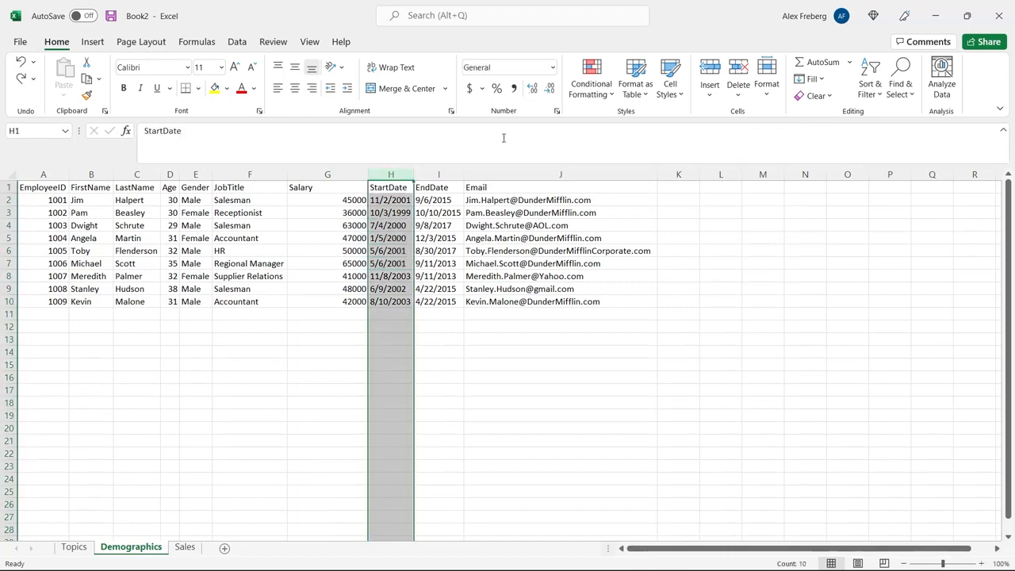
left_click(592, 89)
mouse_move(659, 127)
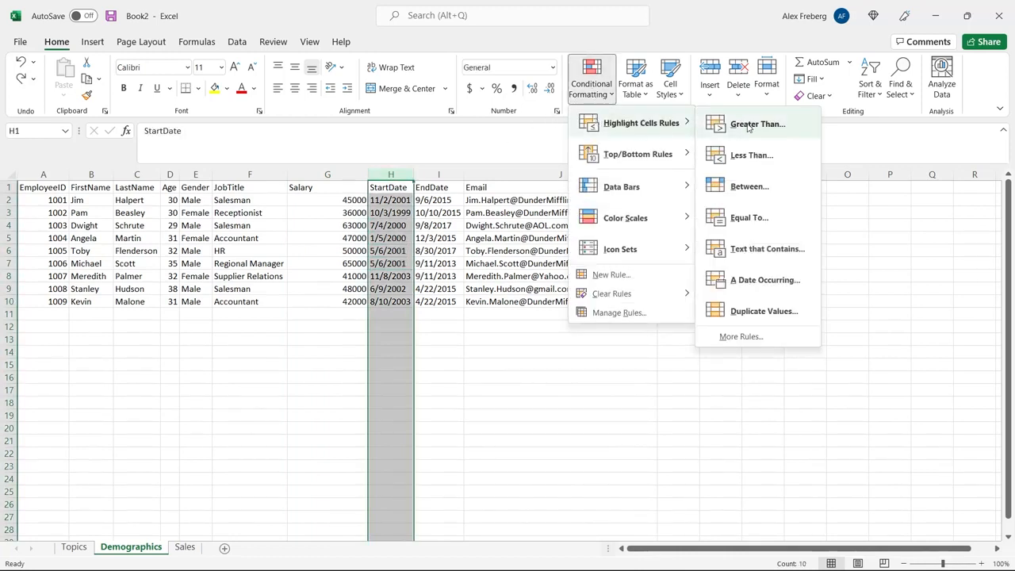
left_click(778, 310)
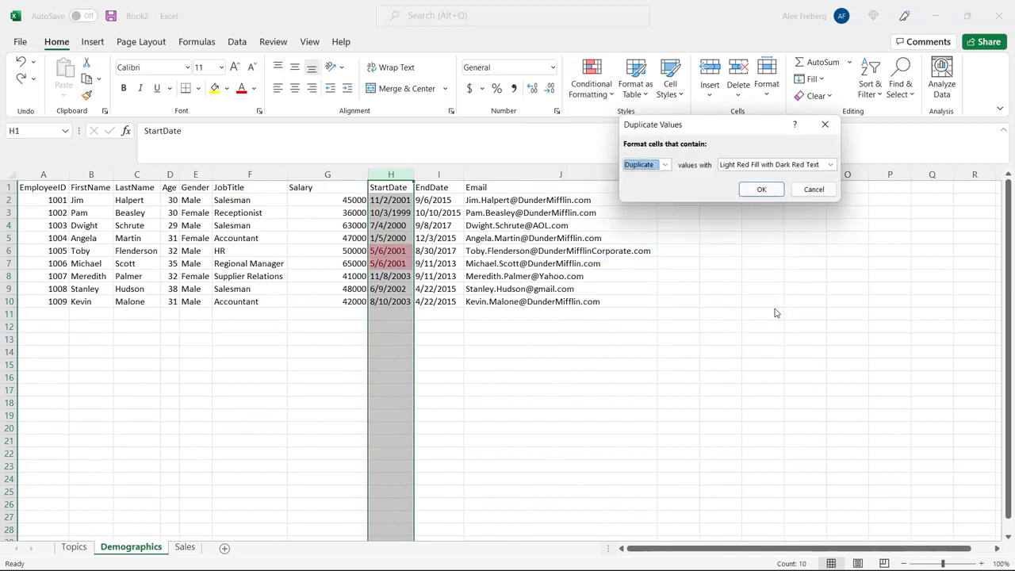
- Preview the rule on Unique values in the StartDate column, and switch it back to Duplicate
left_click(665, 165)
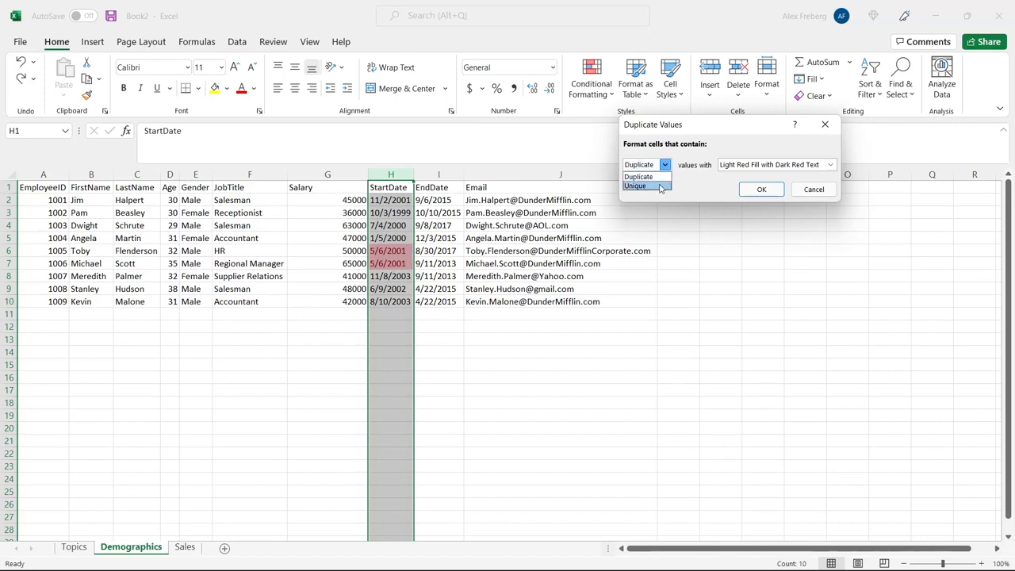
left_click(660, 187)
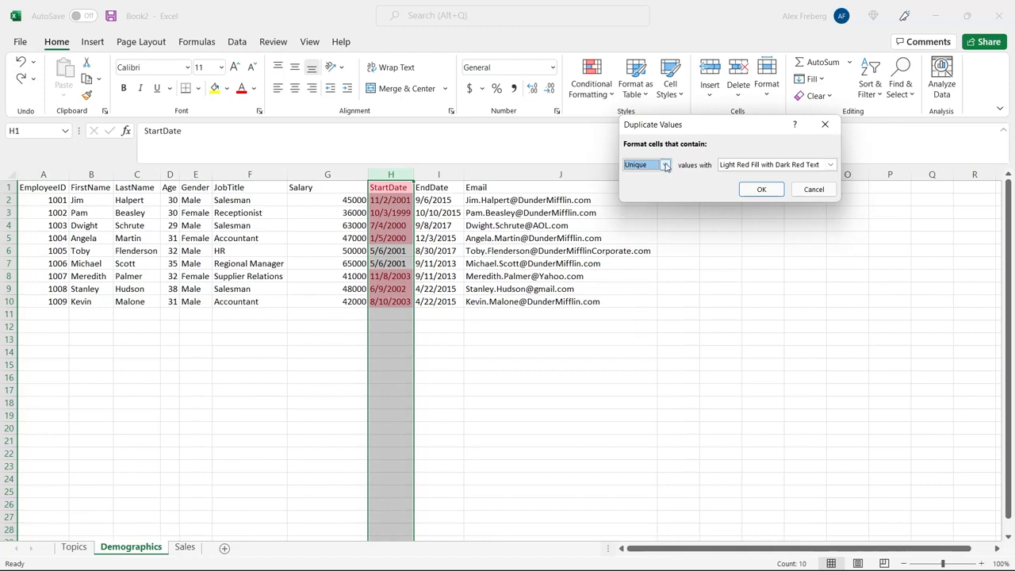
left_click(666, 165)
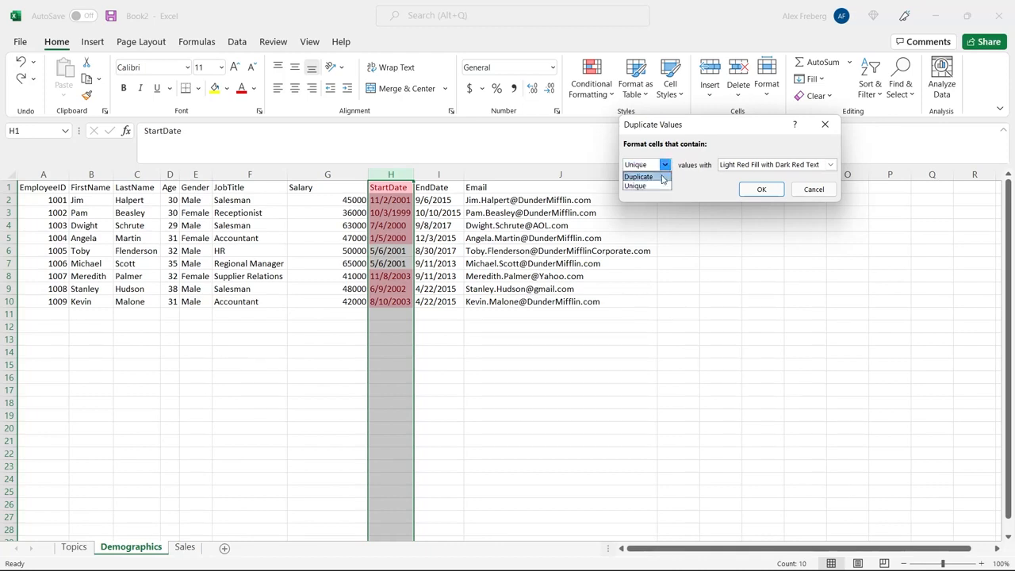
left_click(663, 177)
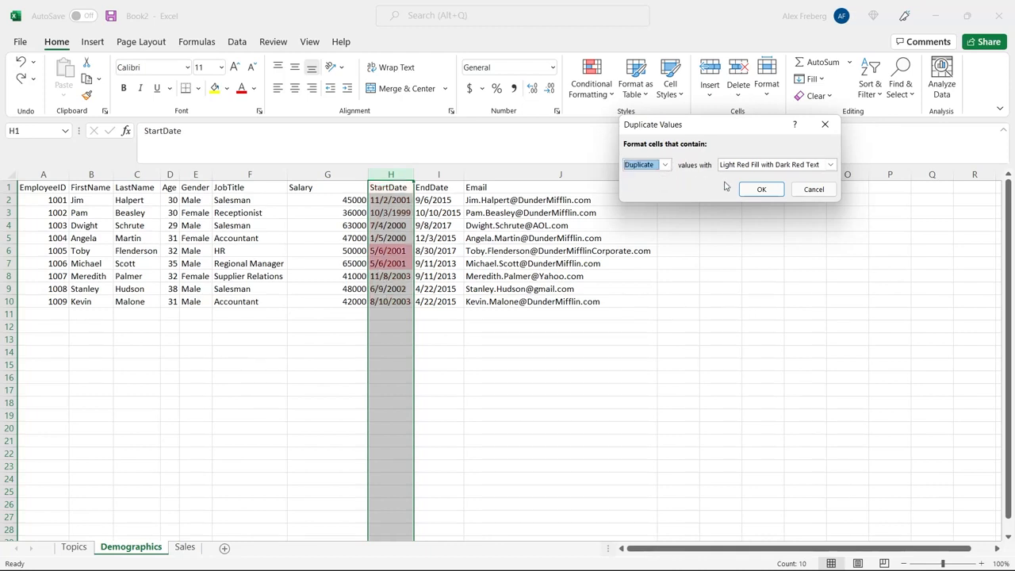
- Preview the yellow fill and Red Text formats, and apply the duplicate rule with Light Red Fill with Dark Red Text
left_click(830, 165)
left_click(809, 186)
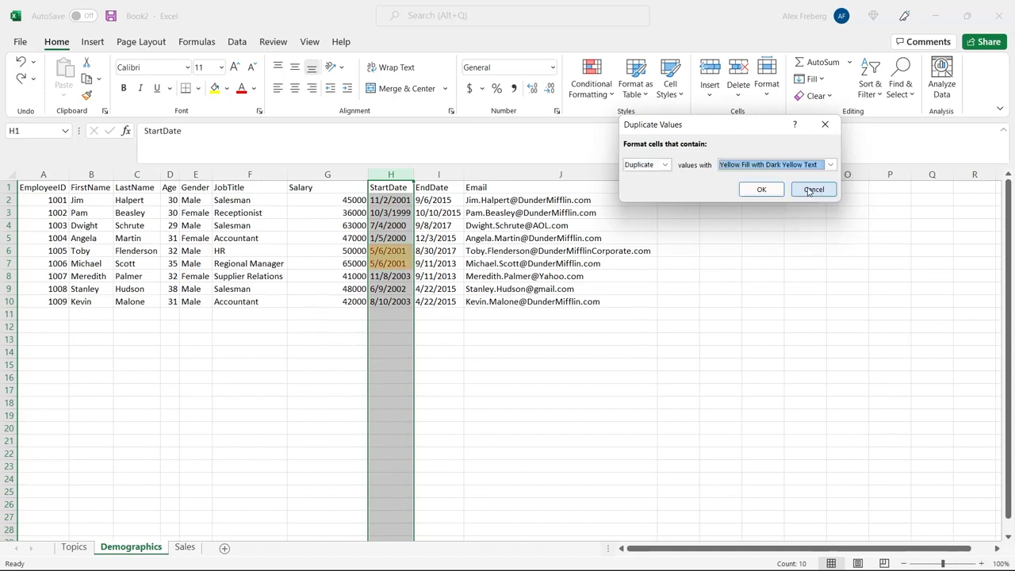
left_click(831, 165)
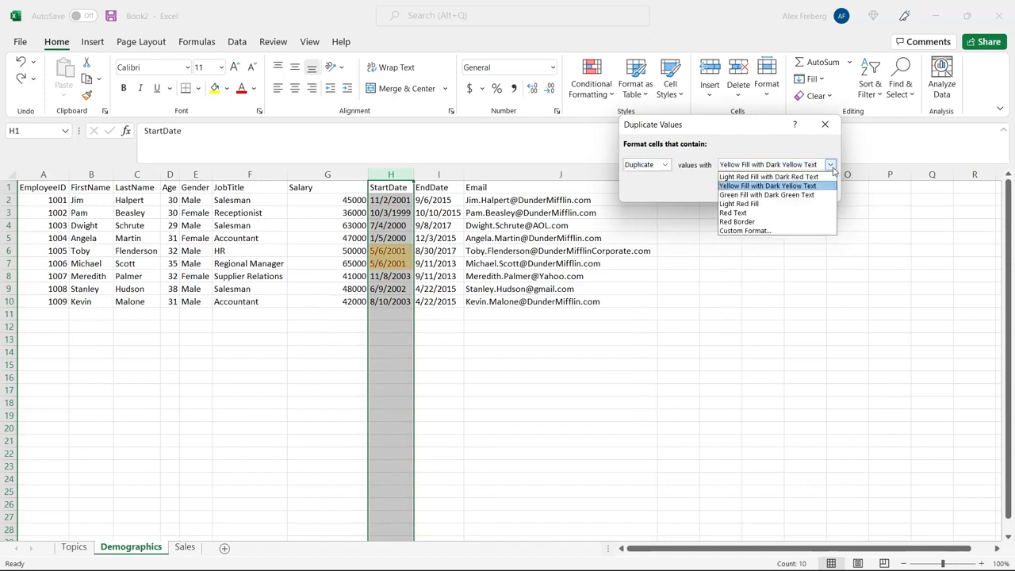
left_click(799, 213)
left_click(830, 166)
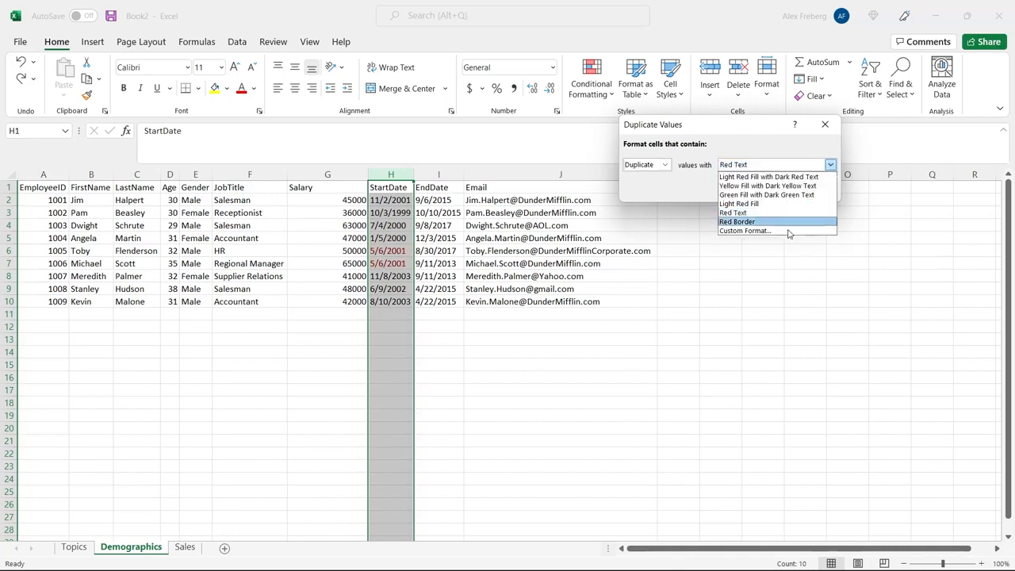
left_click(783, 177)
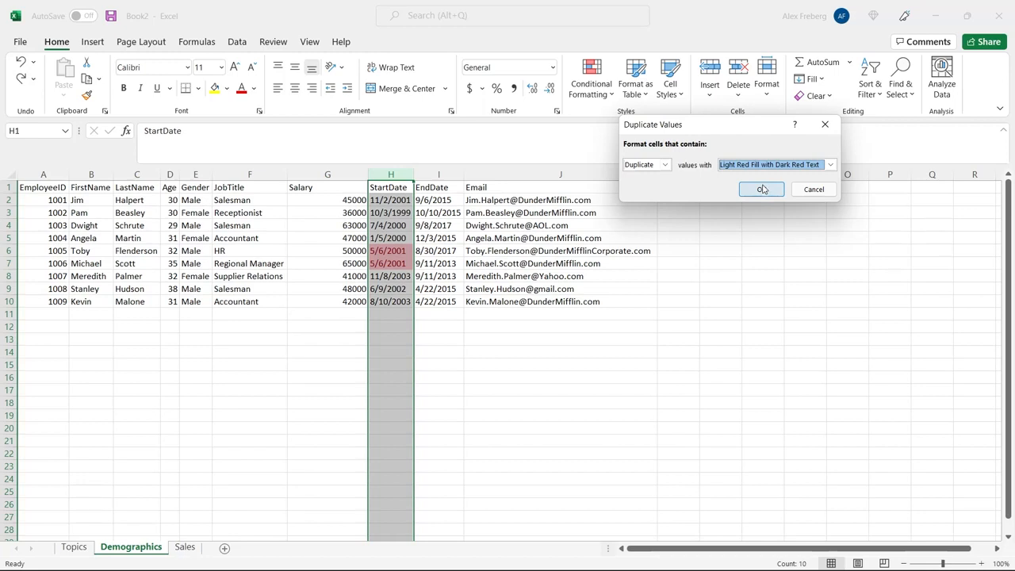
left_click(761, 188)
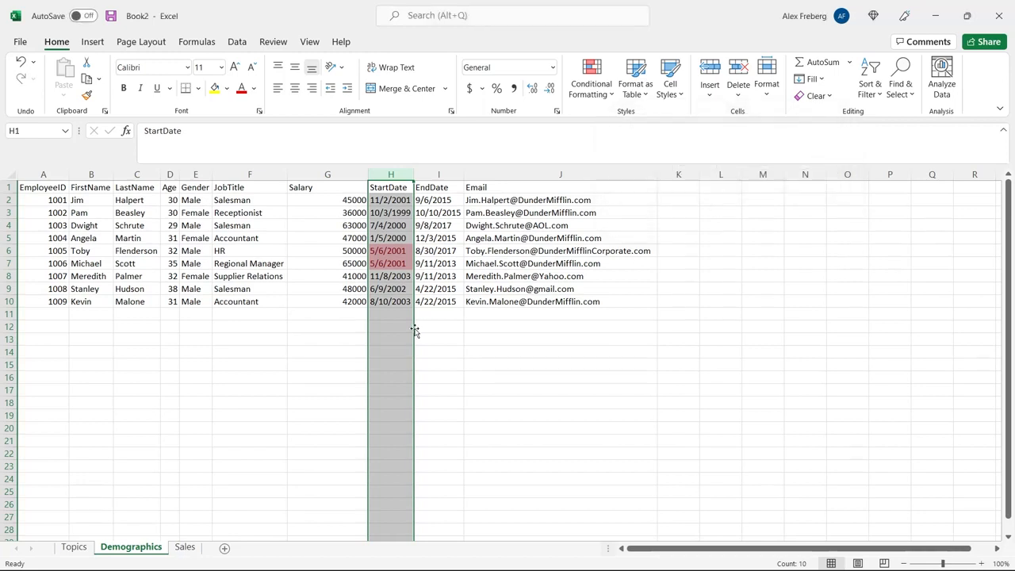
- Examine the highlighted duplicate dates in the StartDate column and compare them with the EmployeeID column's values
left_click(403, 264)
left_click_drag(397, 251, 397, 264)
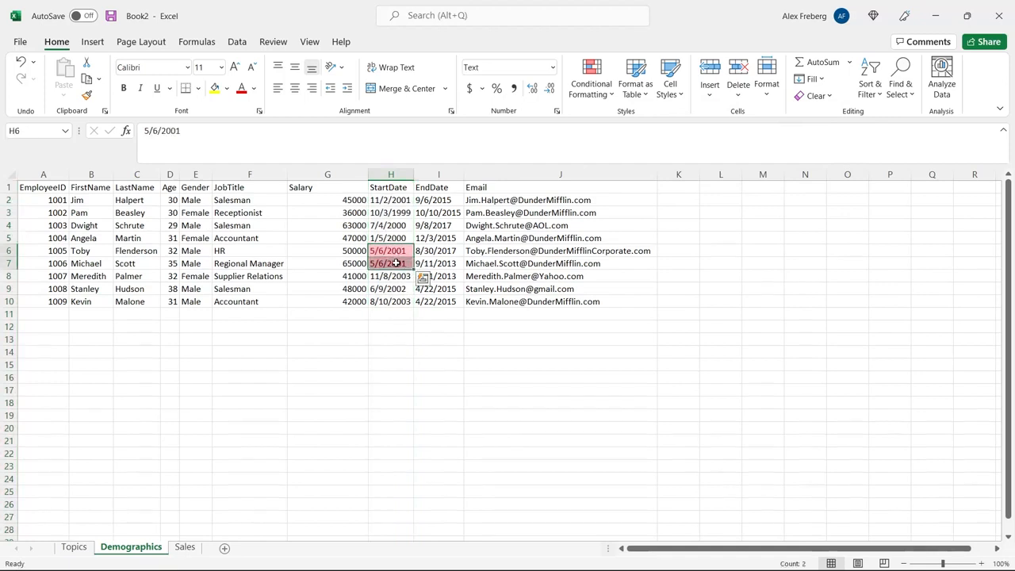
left_click(393, 314)
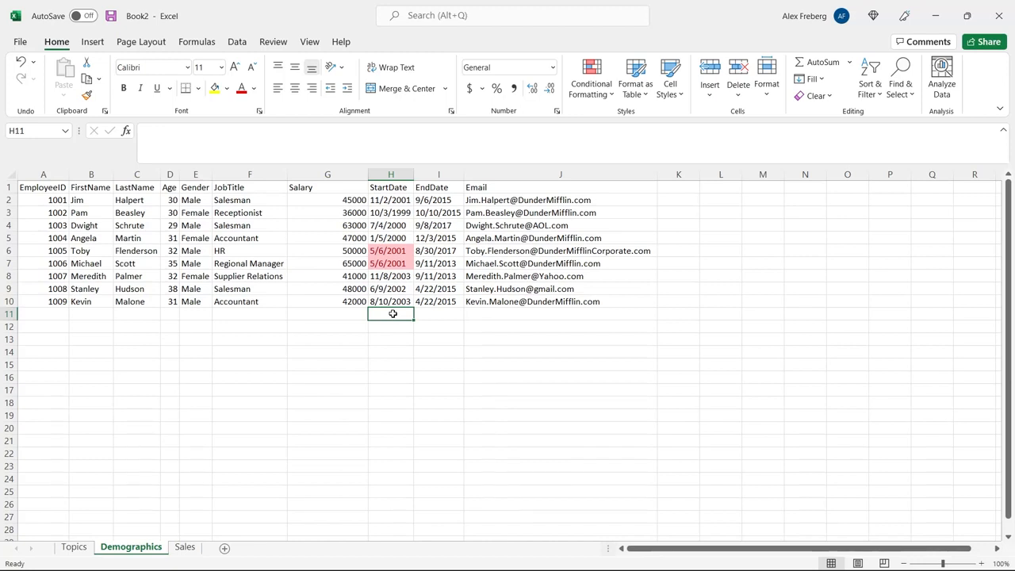
left_click(45, 176)
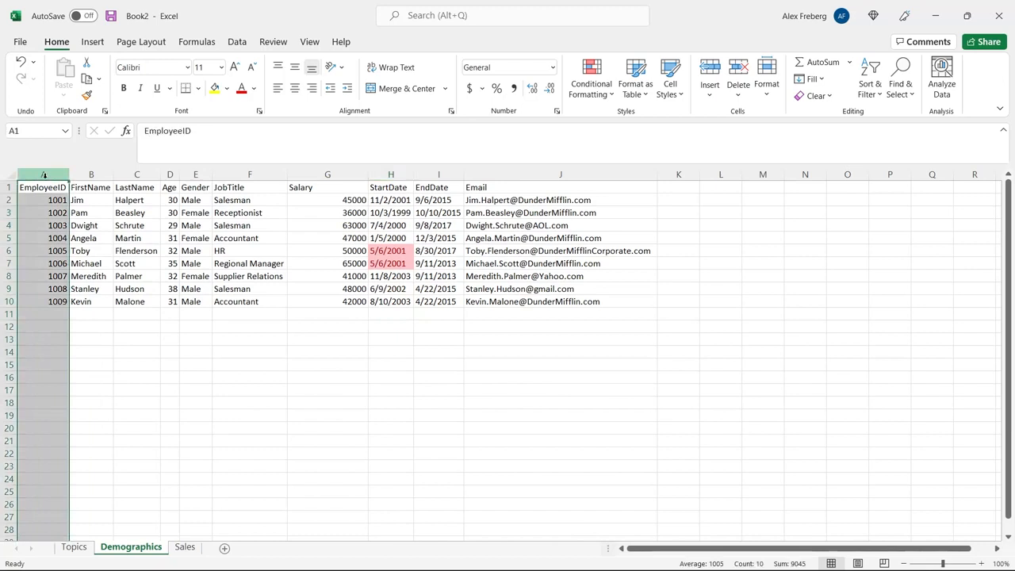
left_click(131, 337)
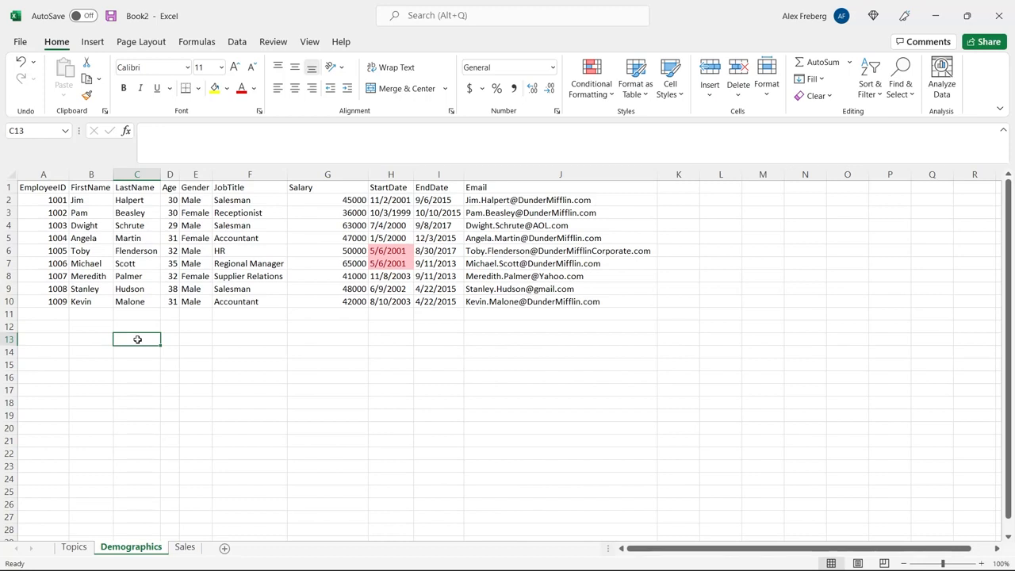
left_click(37, 174)
left_click(49, 218)
left_click(44, 225)
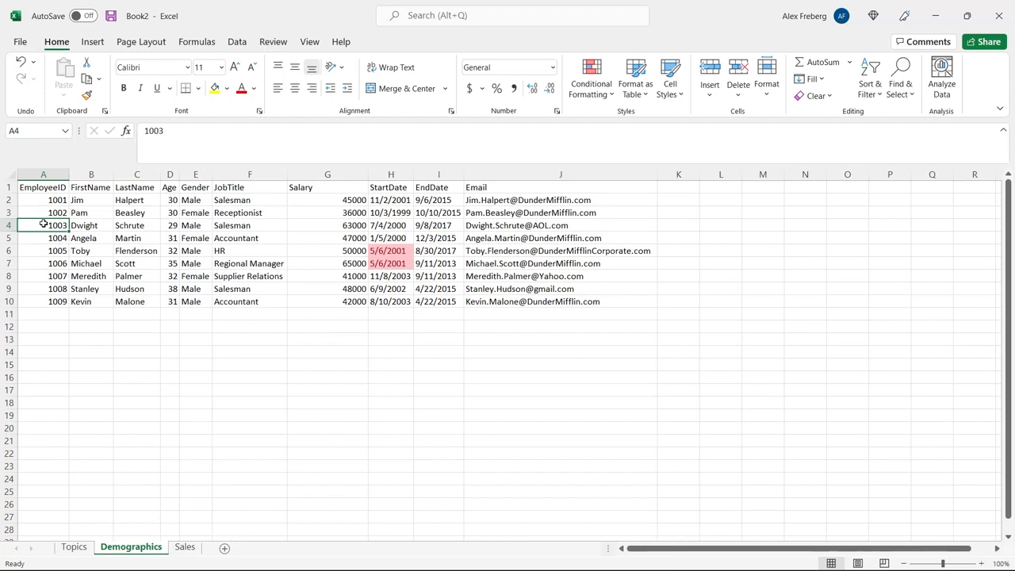
left_click_drag(371, 251, 374, 263)
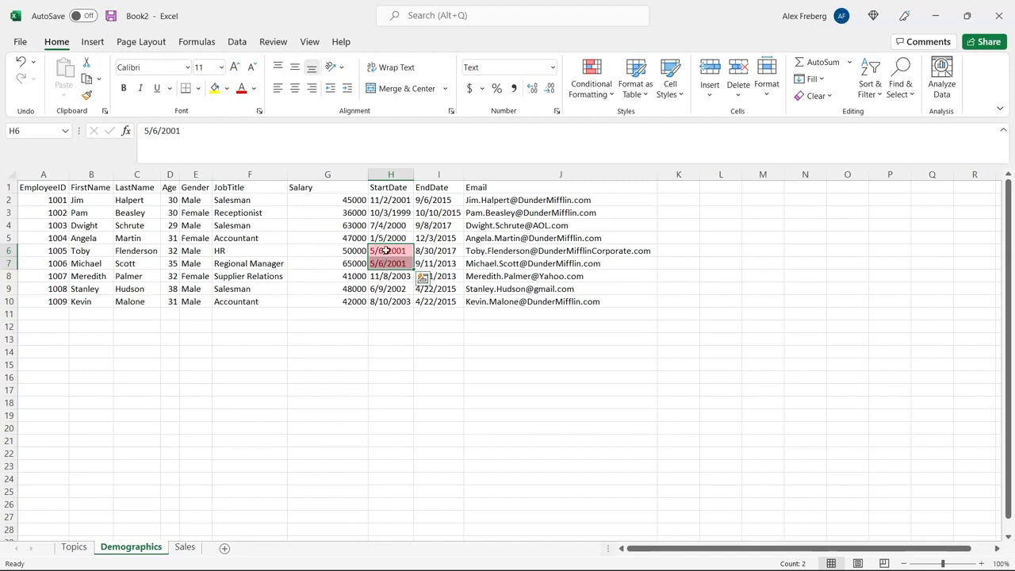
left_click(390, 228)
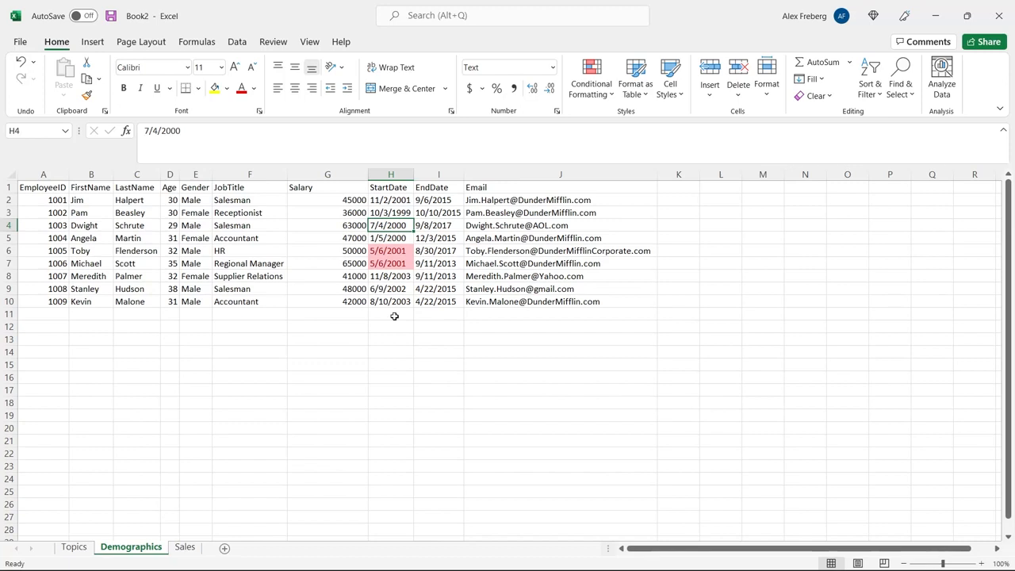
- Add filters to the header row of the employee table
left_click(10, 187)
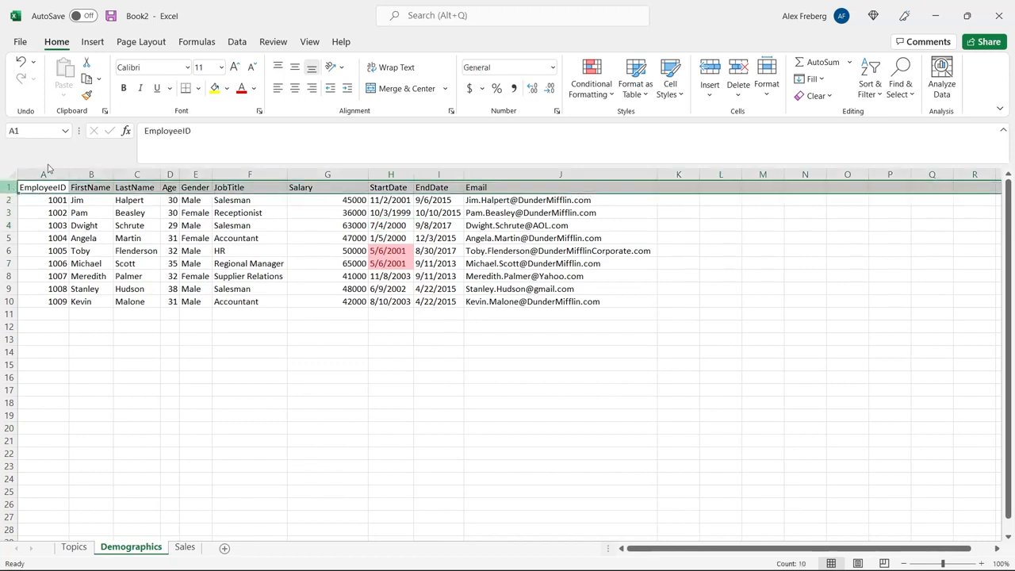
left_click(237, 41)
left_click(568, 77)
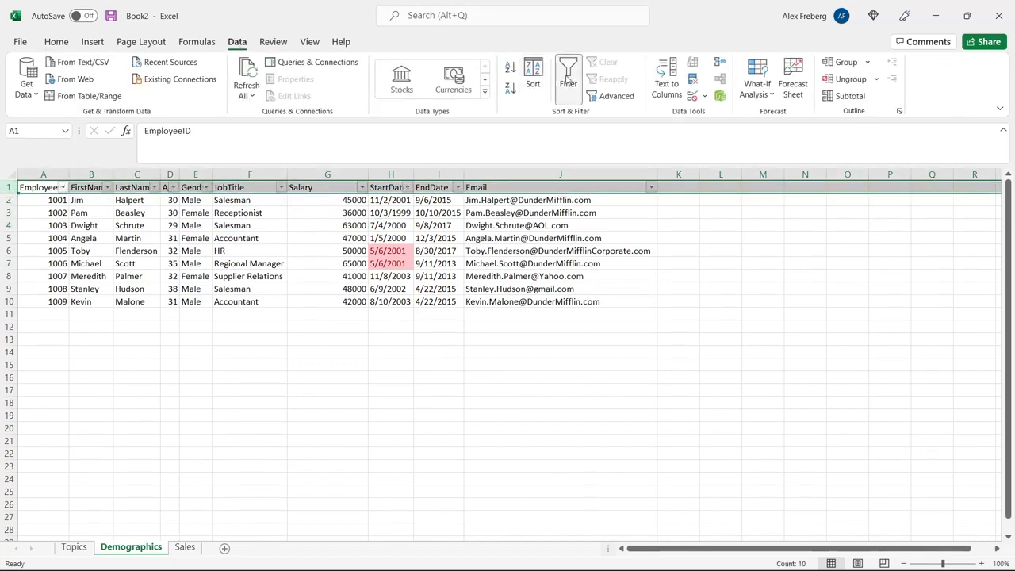
left_click(393, 213)
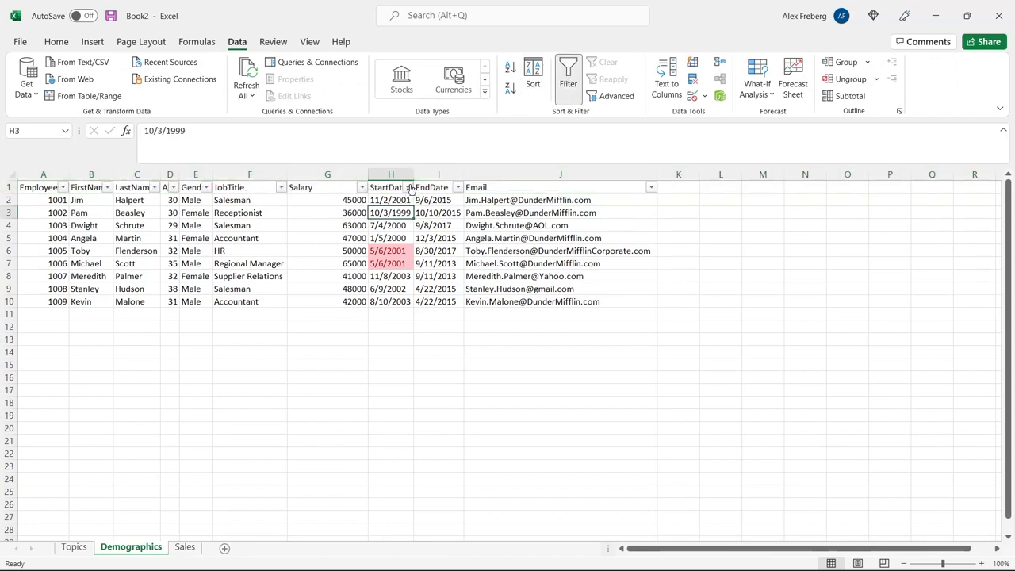
- Sort the table by the light red cell color in the StartDate column and check the duplicate dates
left_click(408, 187)
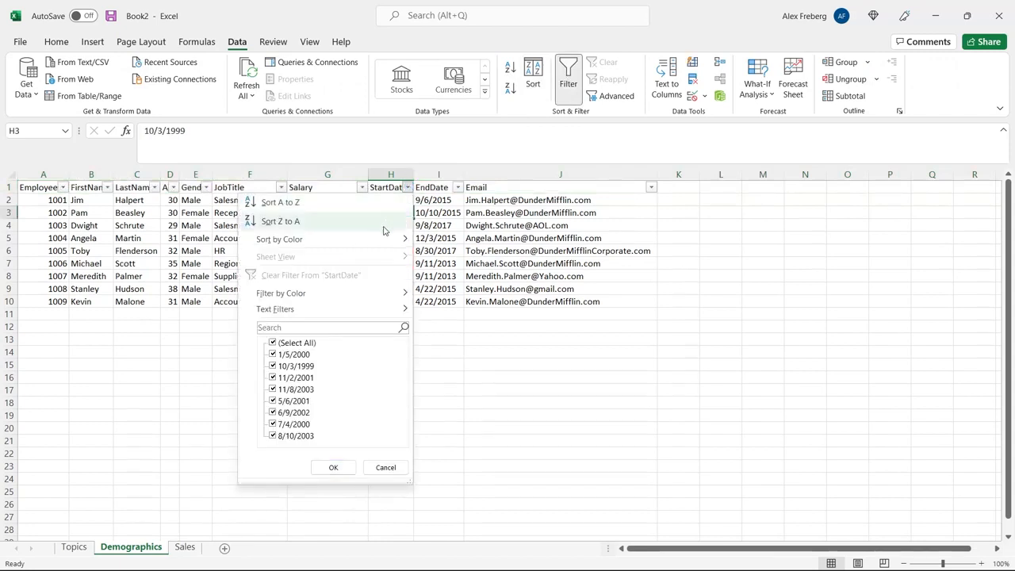
mouse_move(383, 240)
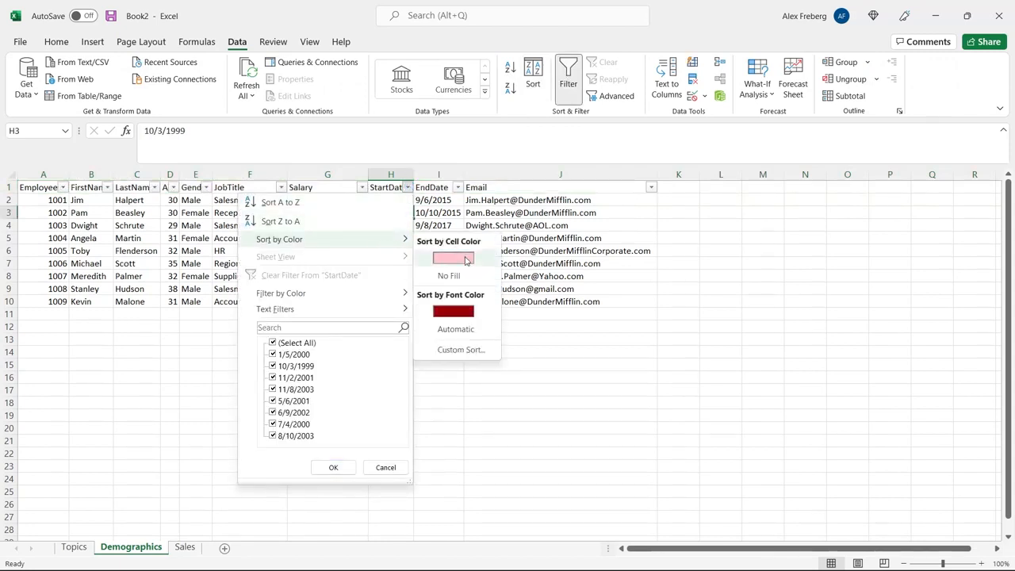
left_click(466, 259)
left_click_drag(385, 200, 384, 215)
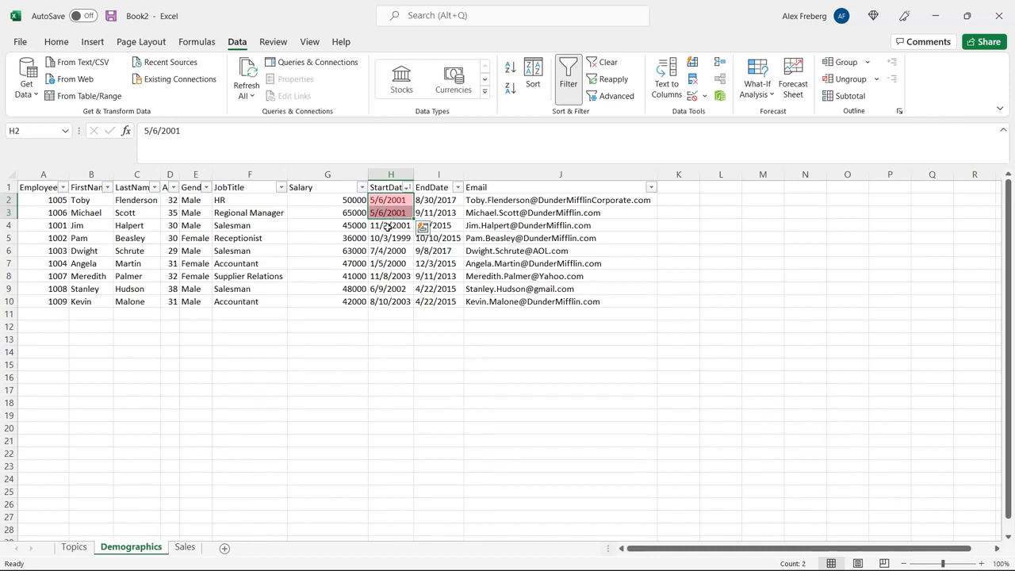
left_click(388, 226)
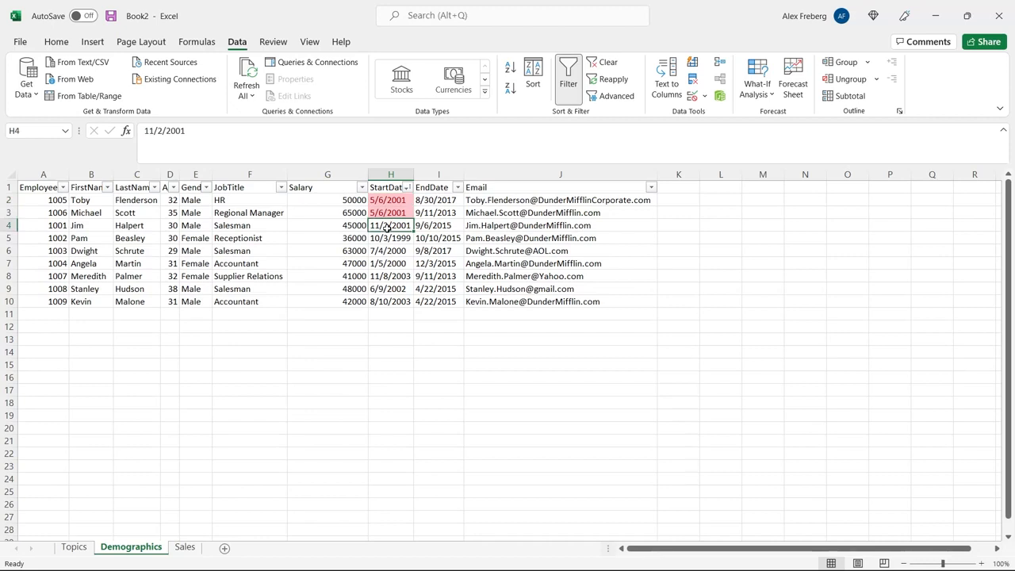
- Check the StartDate column's Sort by Color options, and clear its active sort setting
left_click(407, 187)
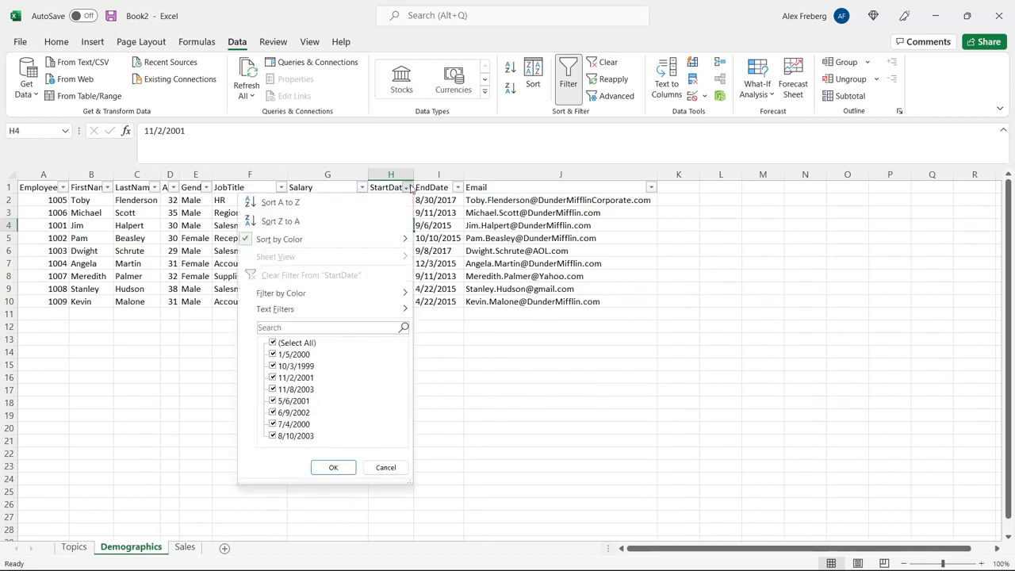
mouse_move(372, 239)
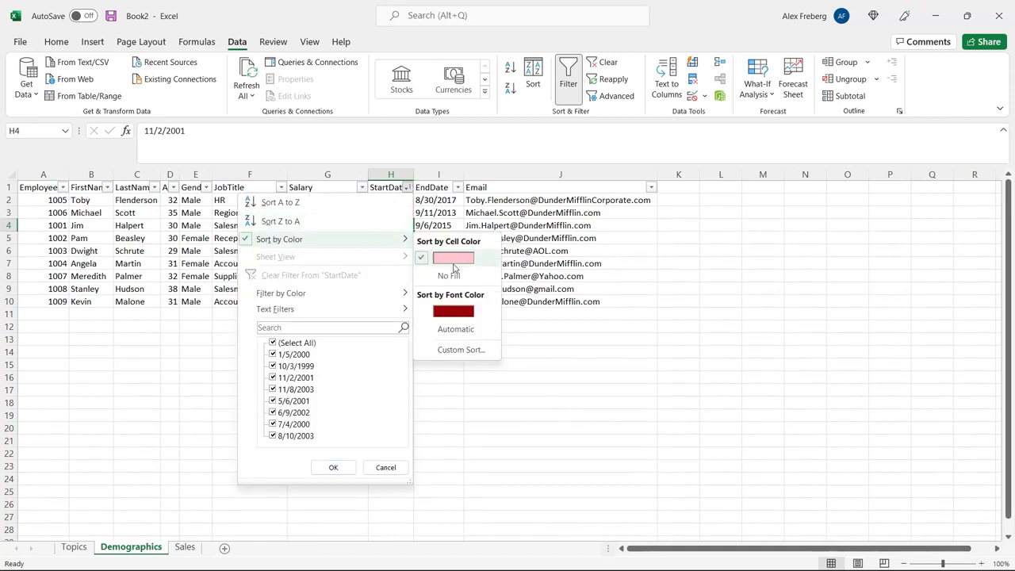
left_click(503, 381)
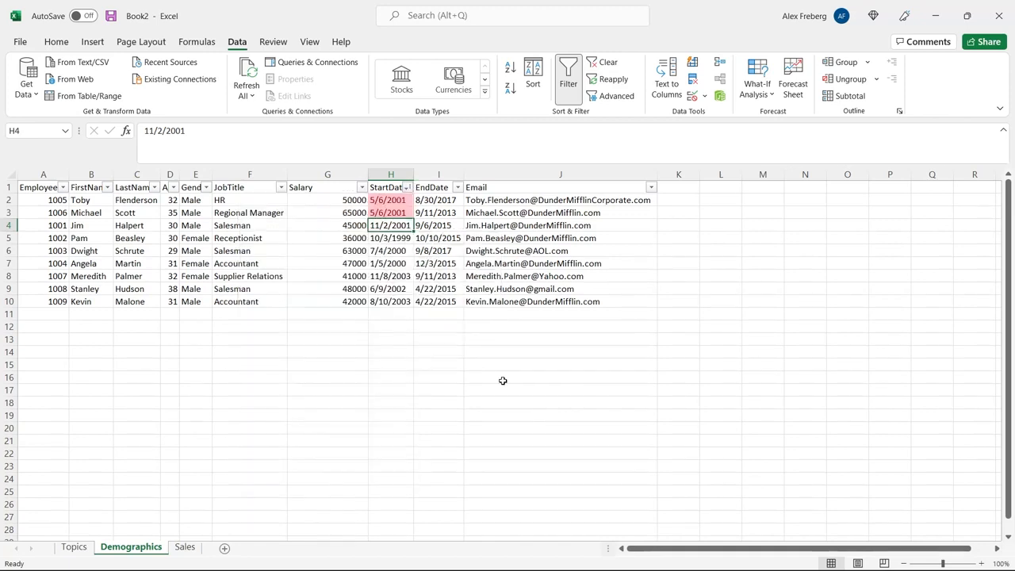
left_click(393, 175)
left_click(599, 65)
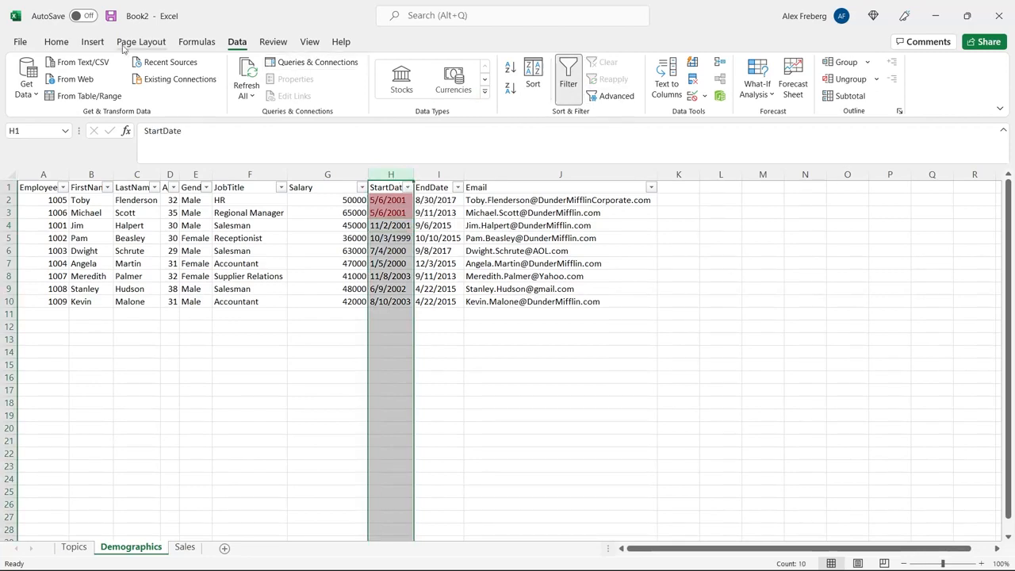
- Clear the conditional formatting rules from the selected StartDate column
left_click(56, 42)
left_click(591, 79)
mouse_move(661, 294)
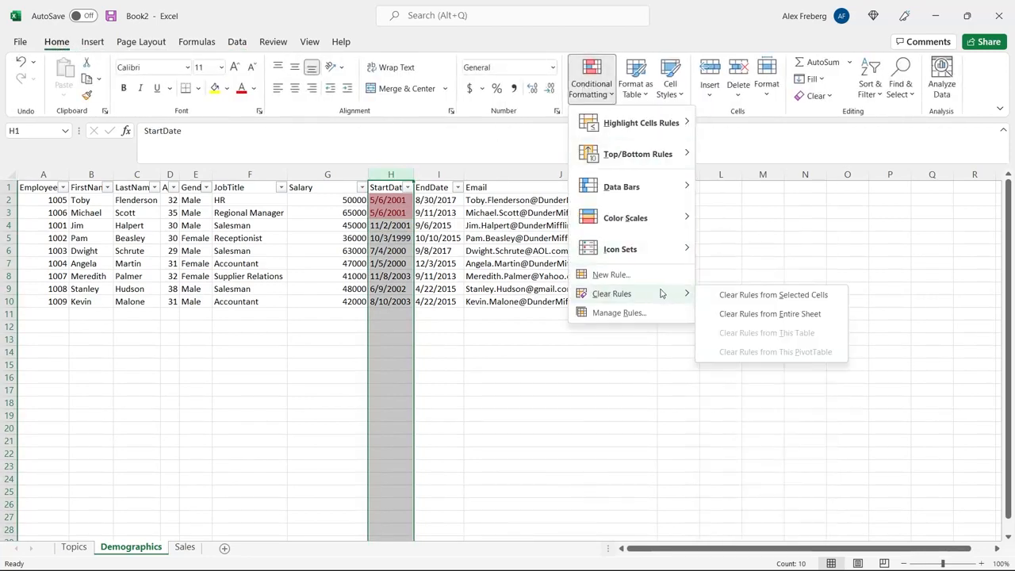
left_click(739, 295)
left_click(439, 327)
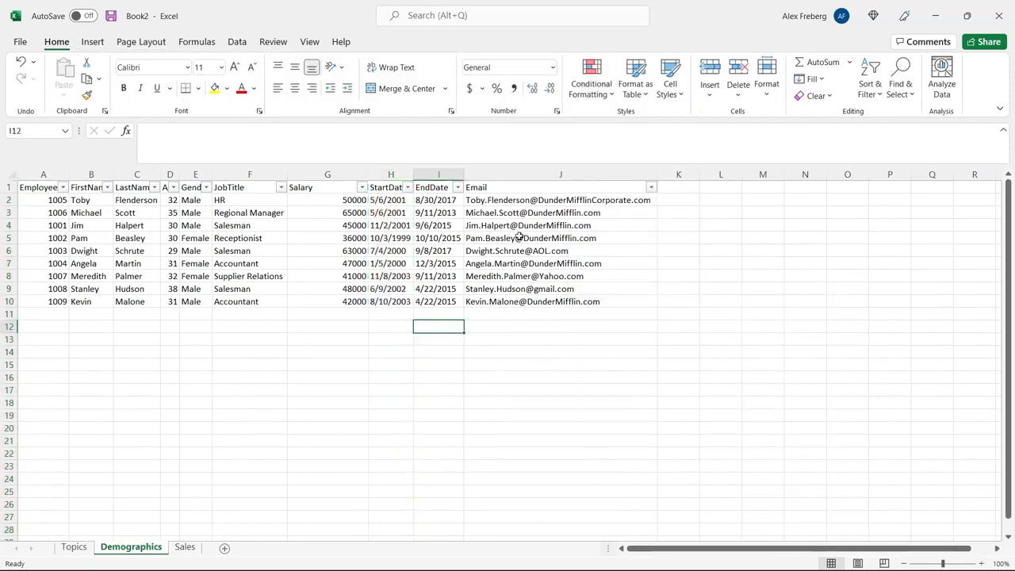
- Start a Text That Contains highlight rule for the entire Email column
left_click(563, 175)
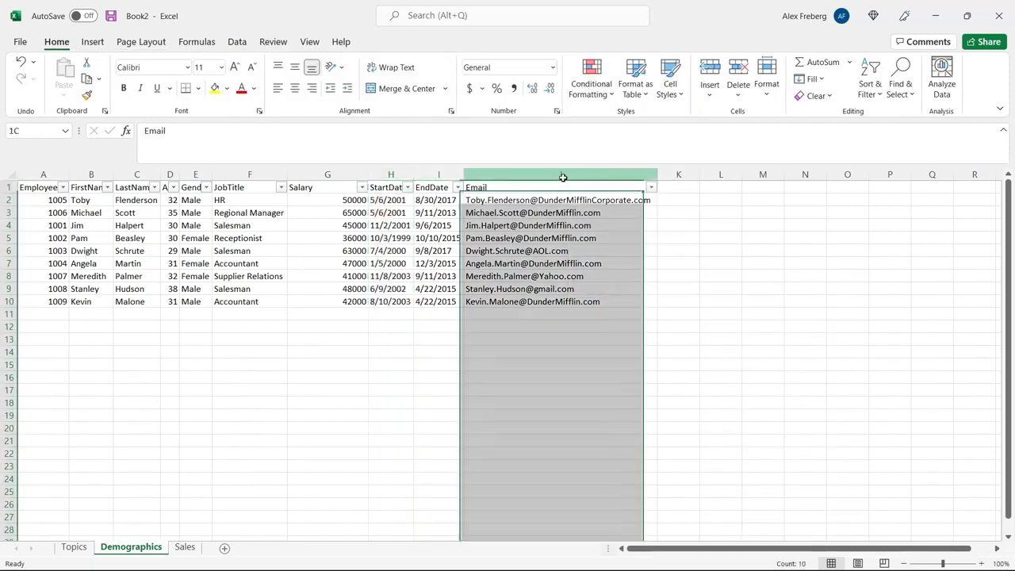
left_click(593, 94)
mouse_move(613, 125)
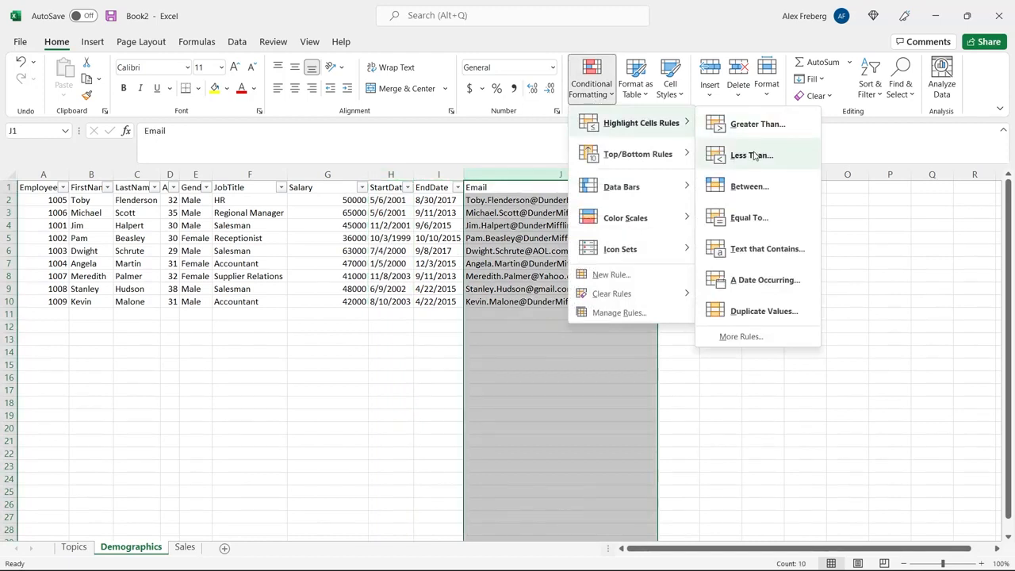
left_click(765, 250)
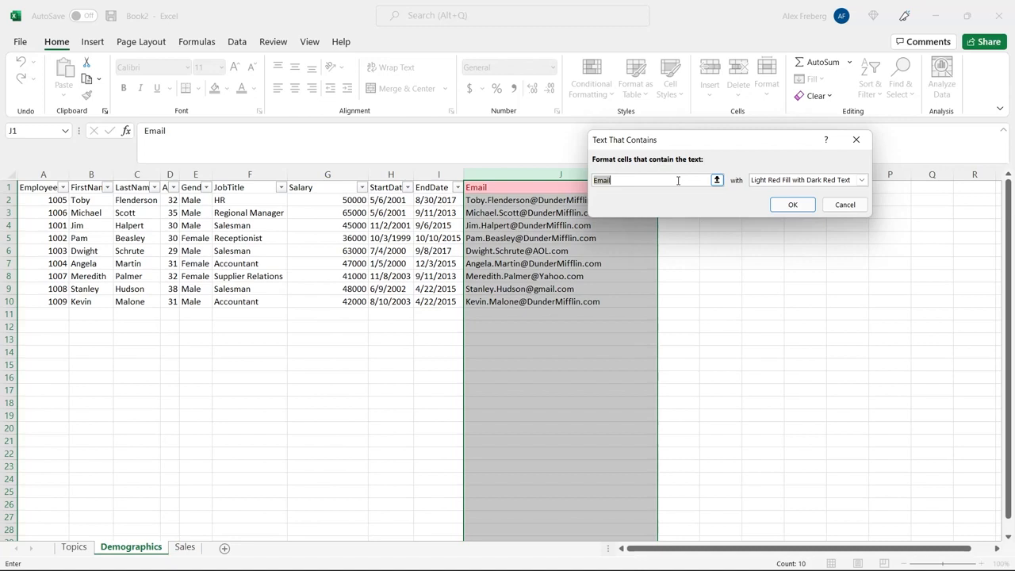
type("lora")
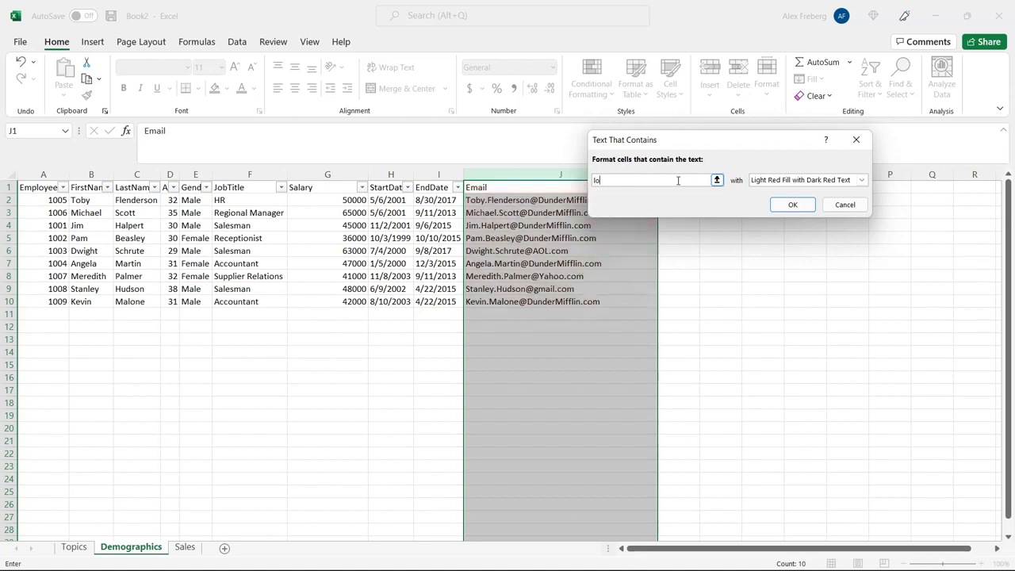
key("BackSpace")
key("BackSpace")
key("BackSpace")
key("BackSpace")
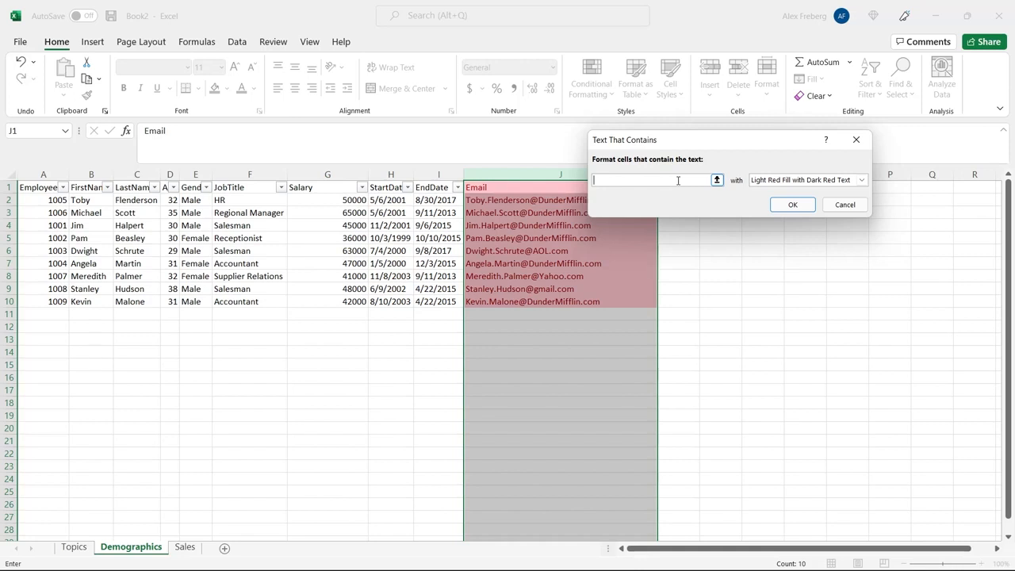
- Preview the Email column's highlighting for cells containing "gmail", and clear the search text
type("gmail")
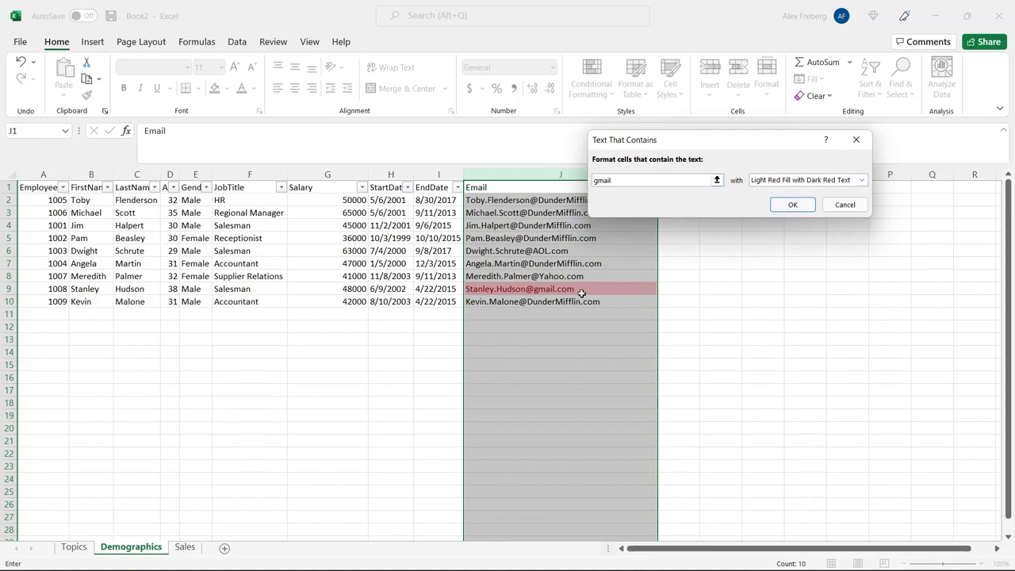
key("BackSpace")
key("BackSpace")
key("BackSpace")
key("BackSpace")
key("BackSpace")
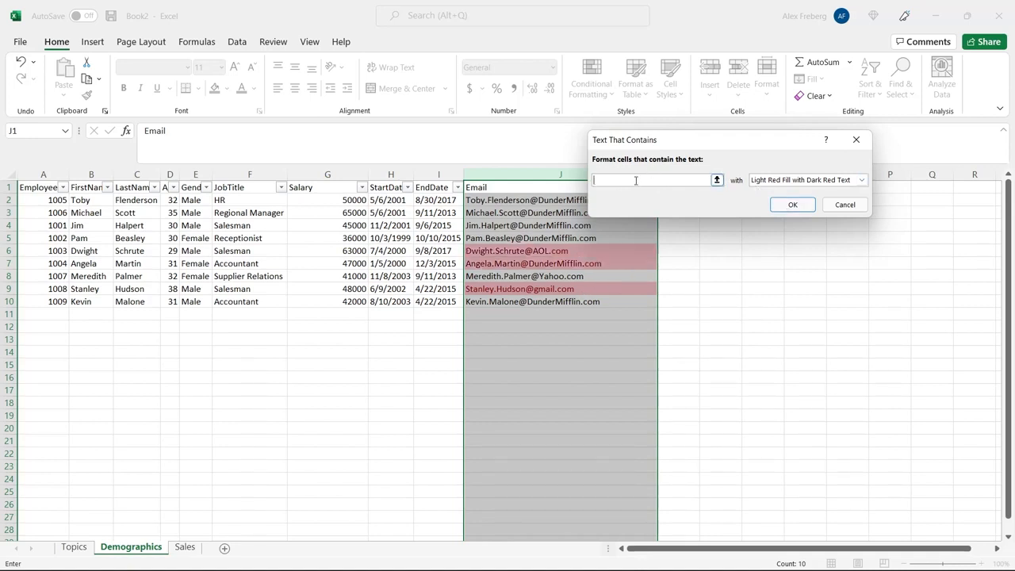
- Highlight Email cells containing "dundermifflin" with Light Red Fill with Dark Red Text
type("dundermigg")
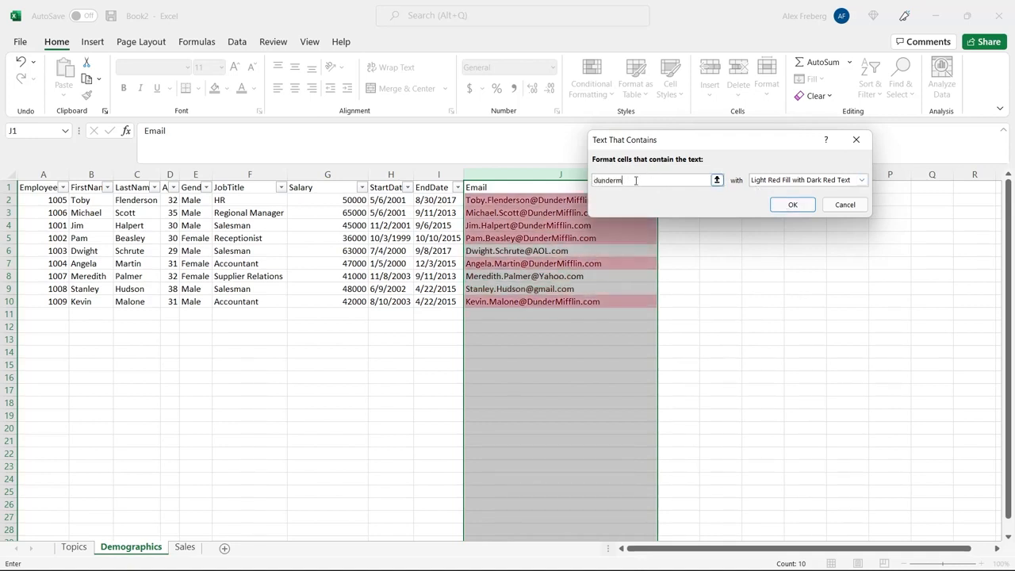
key("BackSpace")
key("BackSpace")
type("fflin")
left_click(795, 204)
left_click_drag(627, 213, 638, 212)
left_click(638, 211)
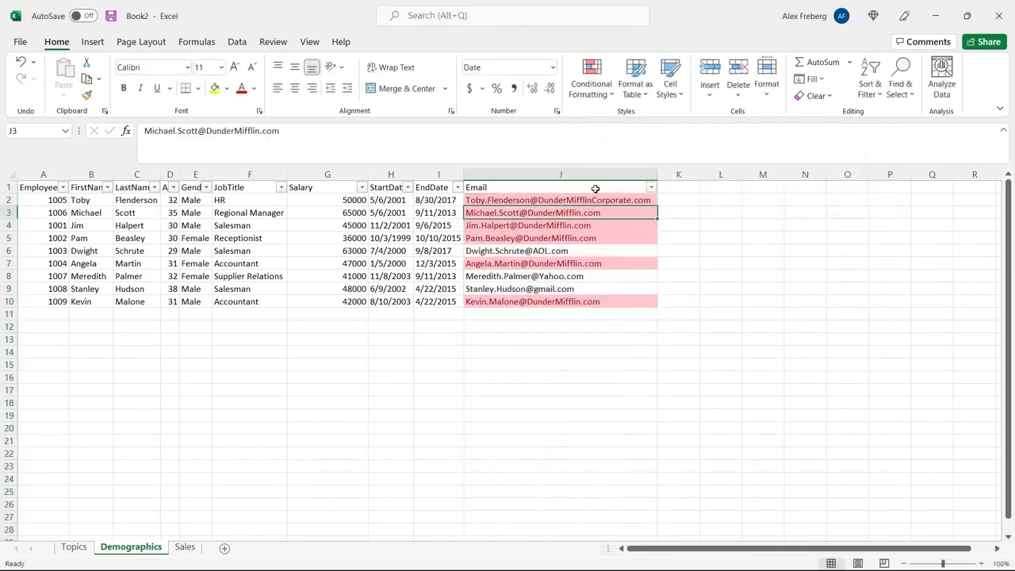
- Sort the table by the light red cell color in the Email column, check the grouped addresses, and undo the sort
left_click(652, 188)
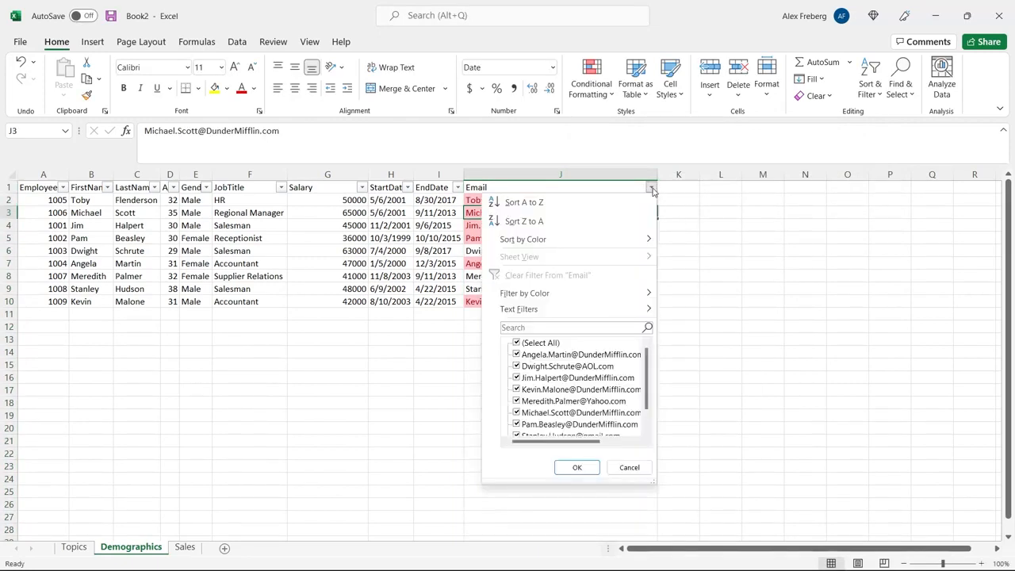
mouse_move(630, 236)
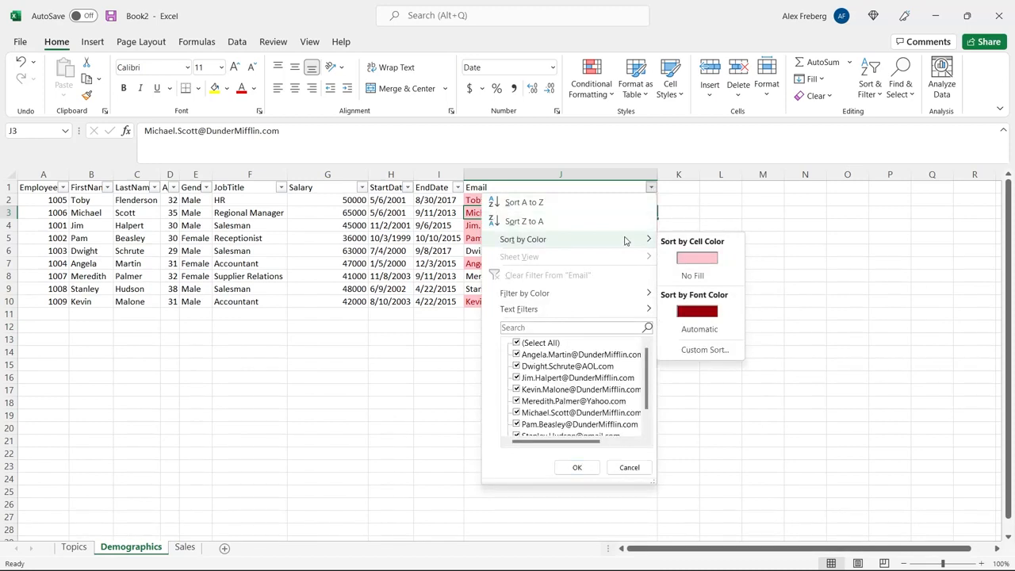
left_click(688, 257)
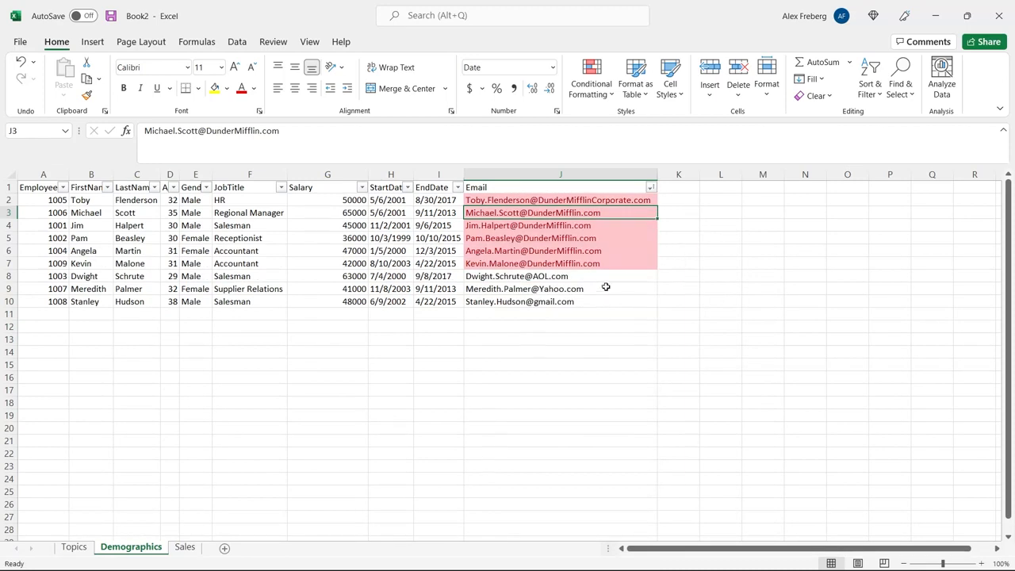
left_click(567, 320)
left_click_drag(581, 266, 595, 200)
left_click(594, 200)
left_click(595, 200)
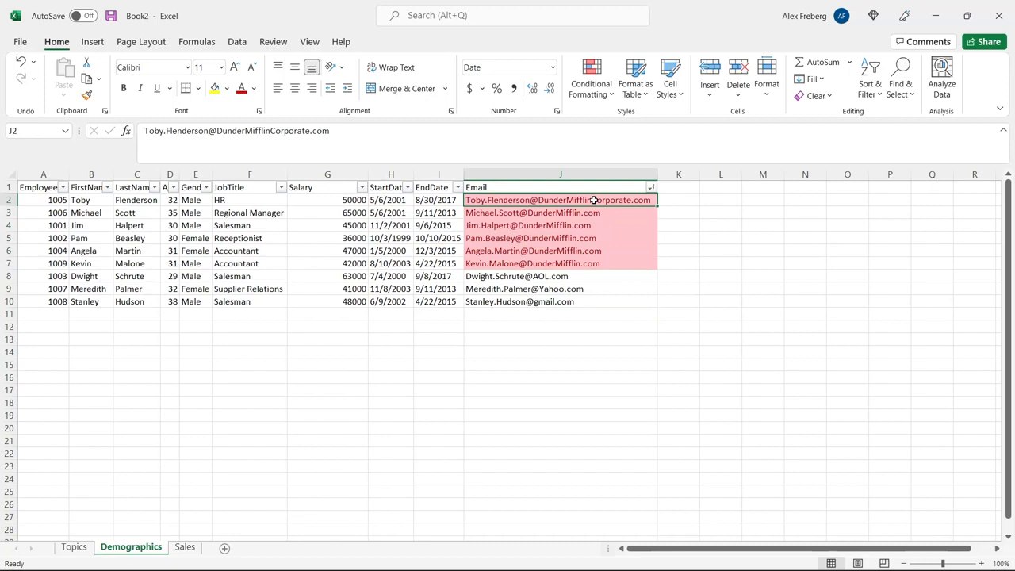
key("ctrl+z")
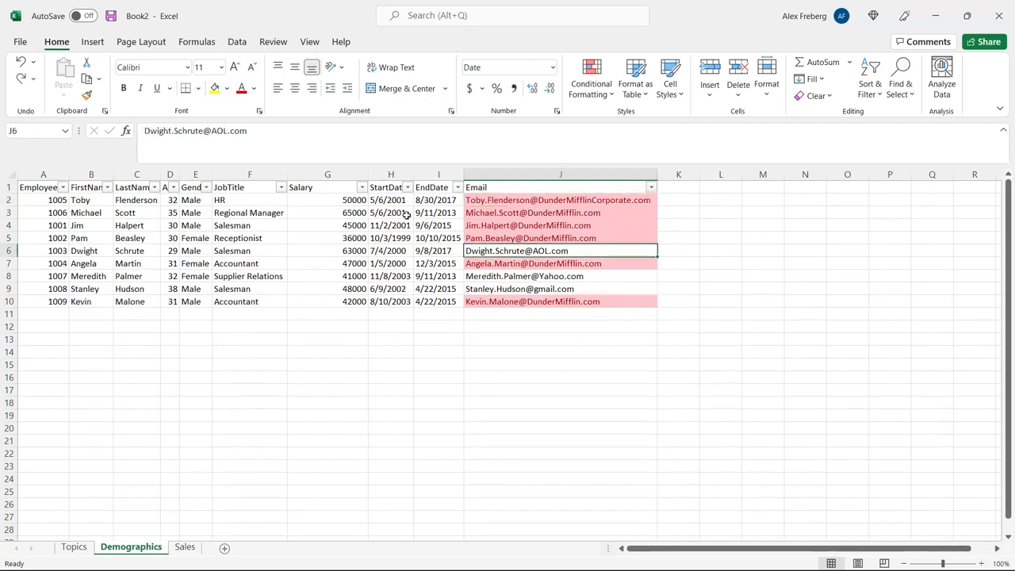
- Change the StartDate in cell H10 to 8/10-2003, with a hyphen as the second separator
left_click(391, 302)
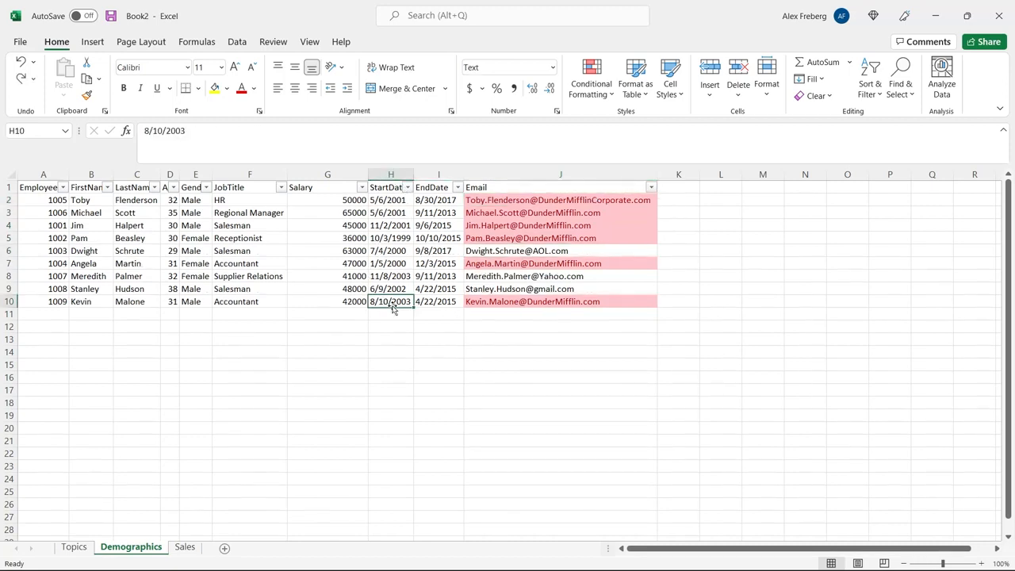
double_click(392, 302)
key("BackSpace")
type("-")
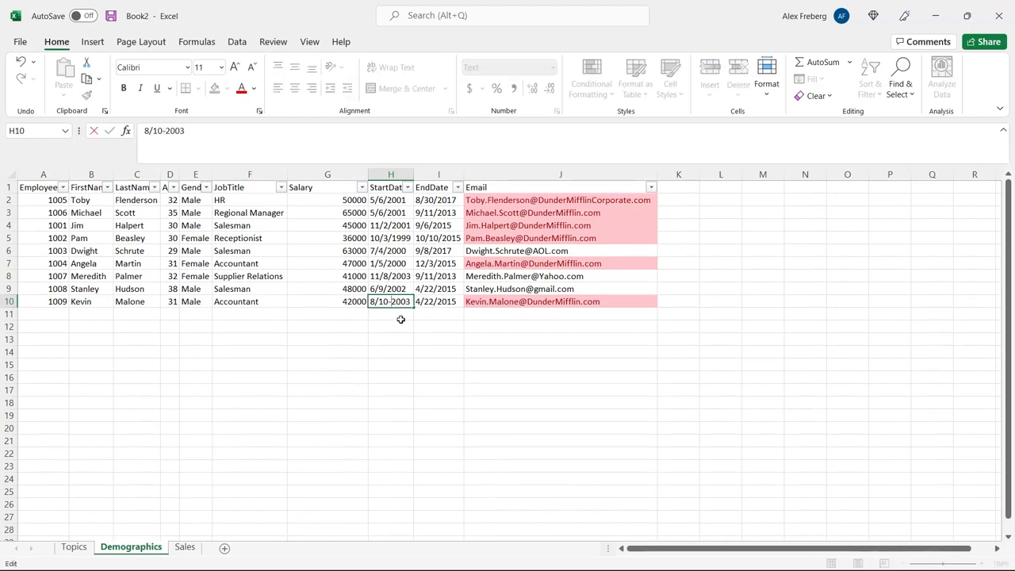
key("Return")
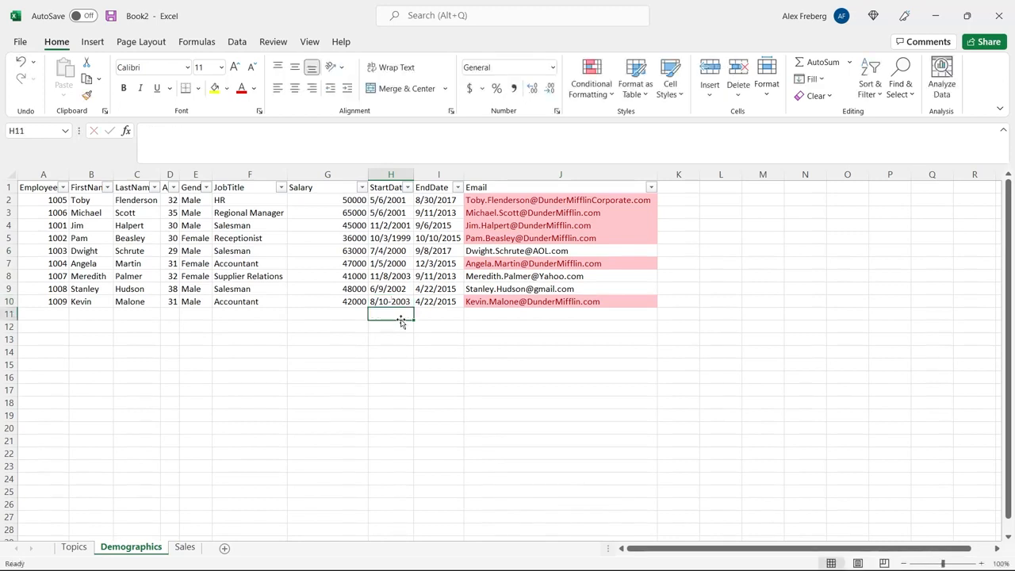
- Apply a Text That Contains rule to the StartDate column that highlights cells containing "-" in light red
left_click(392, 174)
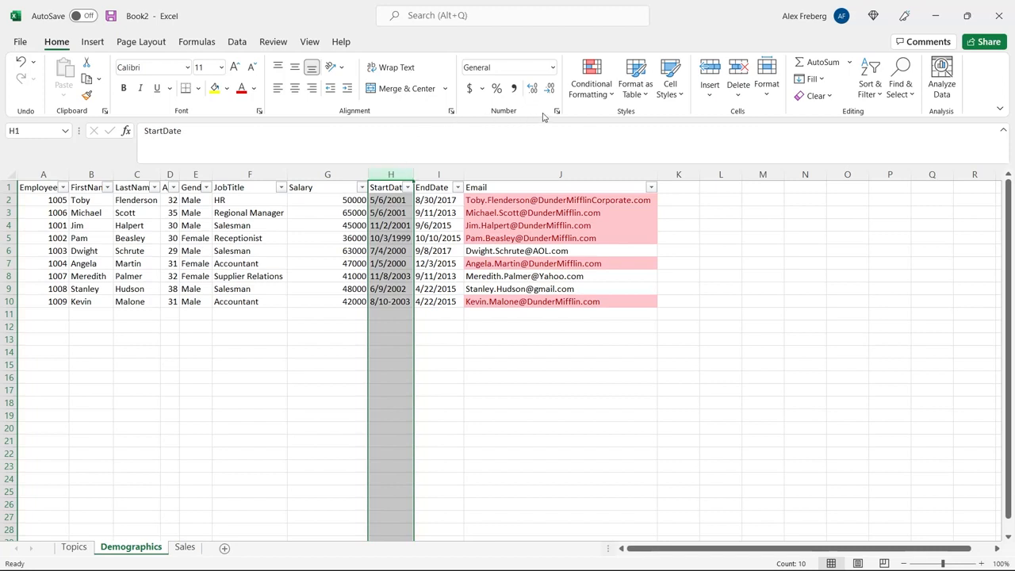
left_click(591, 79)
mouse_move(639, 132)
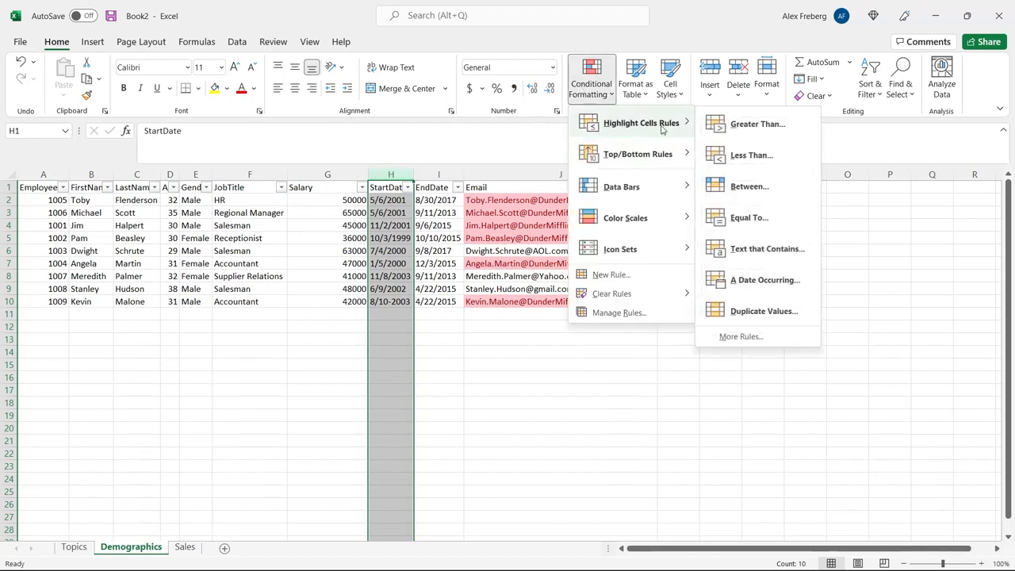
left_click(767, 250)
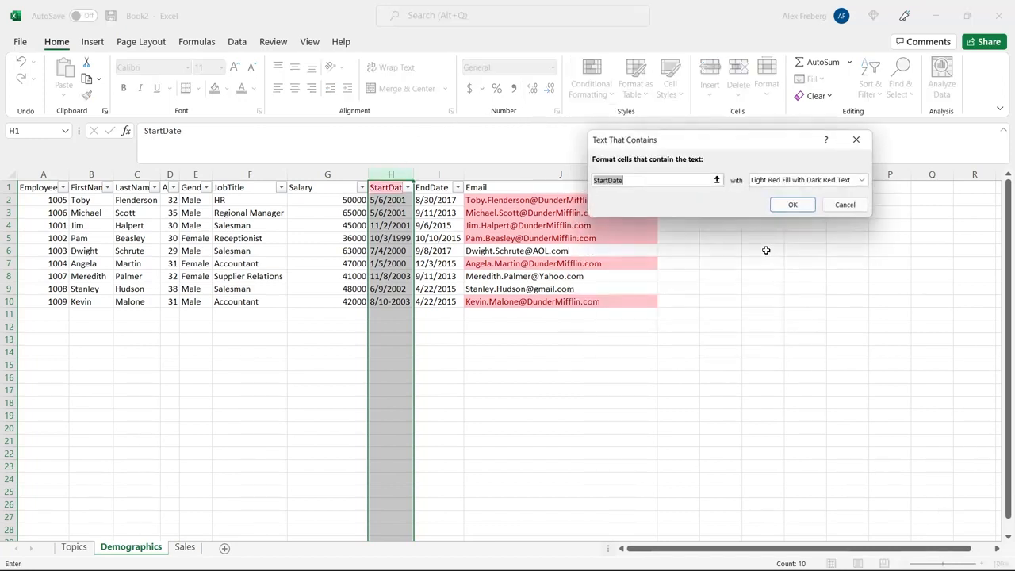
key("BackSpace")
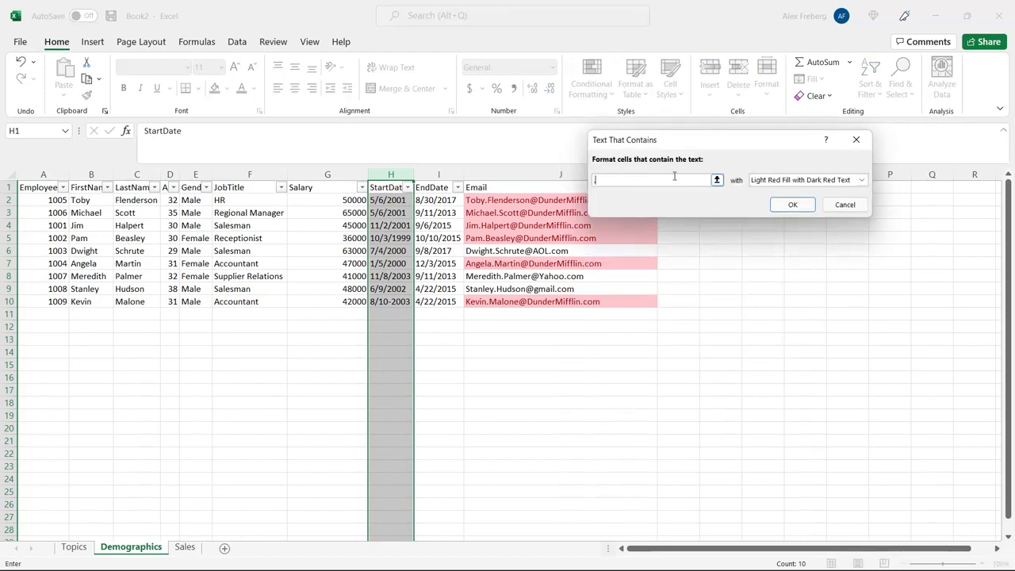
type("-")
left_click(793, 204)
left_click(419, 308)
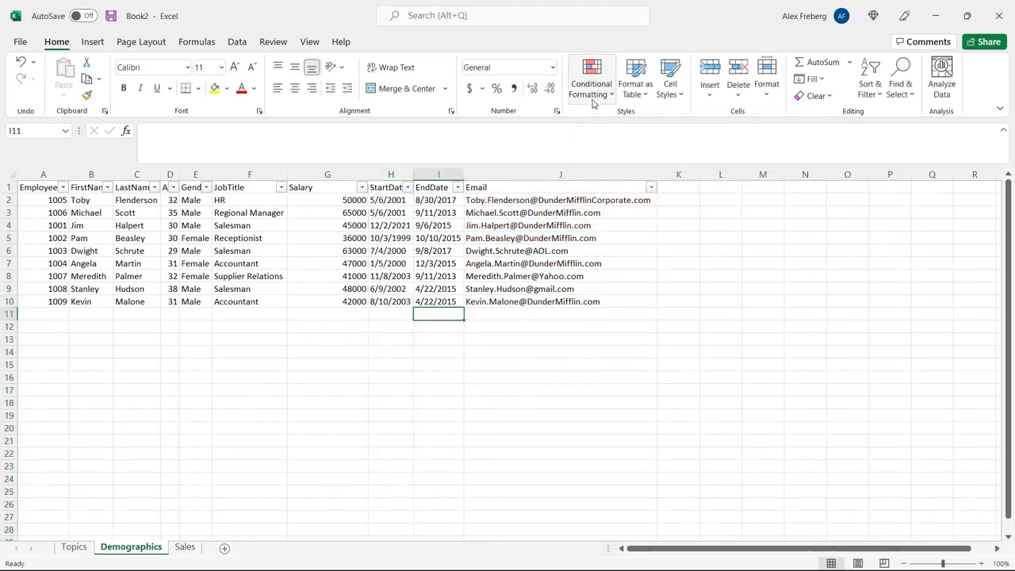
- Start a new conditional formatting rule of the type that uses a formula to determine which cells to format
left_click(608, 91)
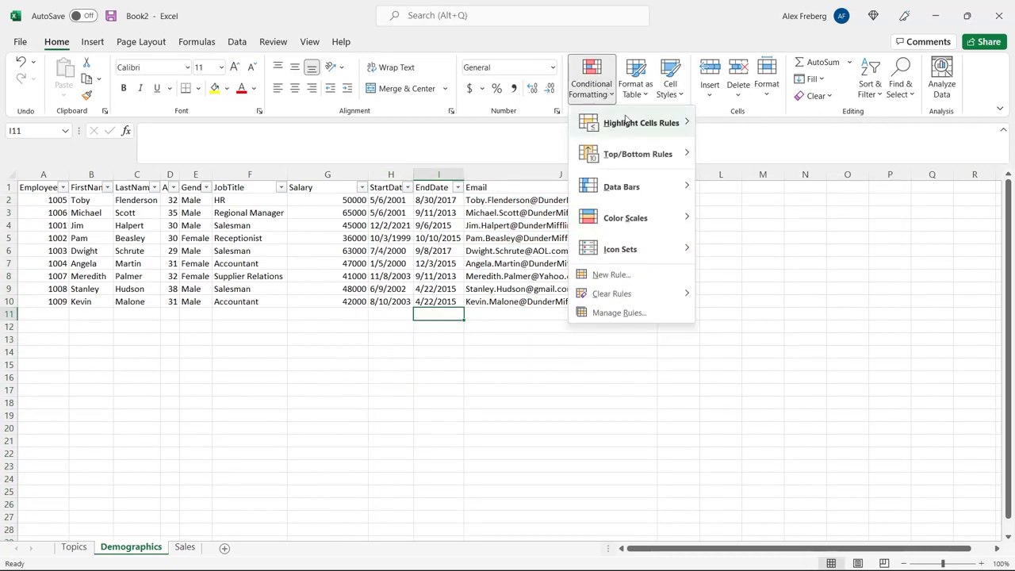
mouse_move(627, 120)
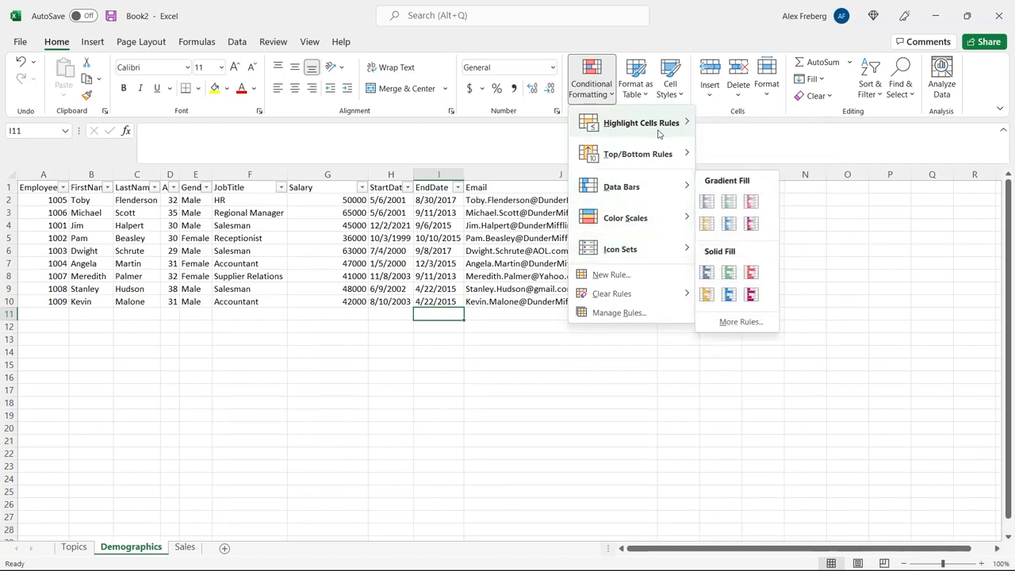
mouse_move(658, 132)
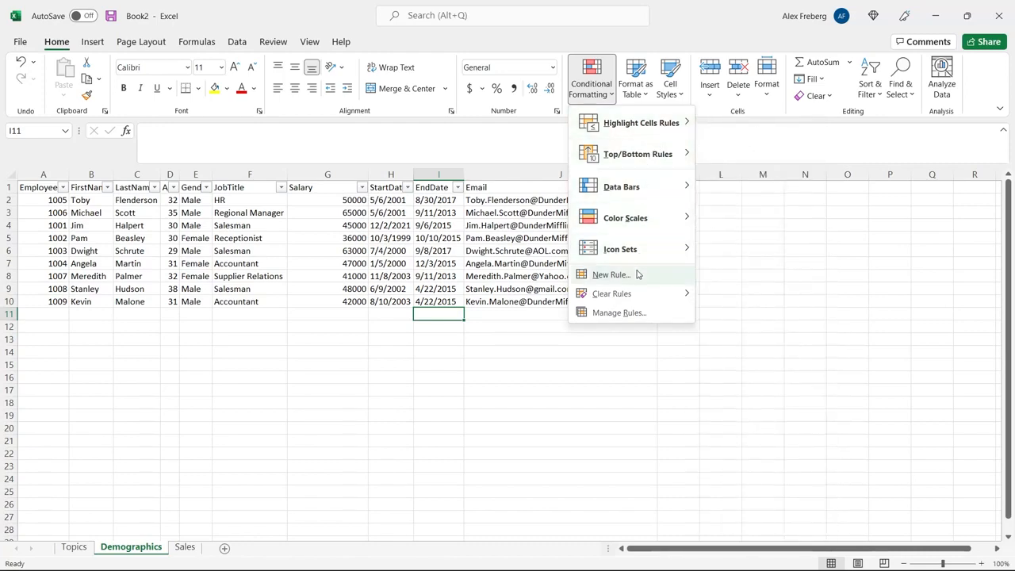
left_click(612, 275)
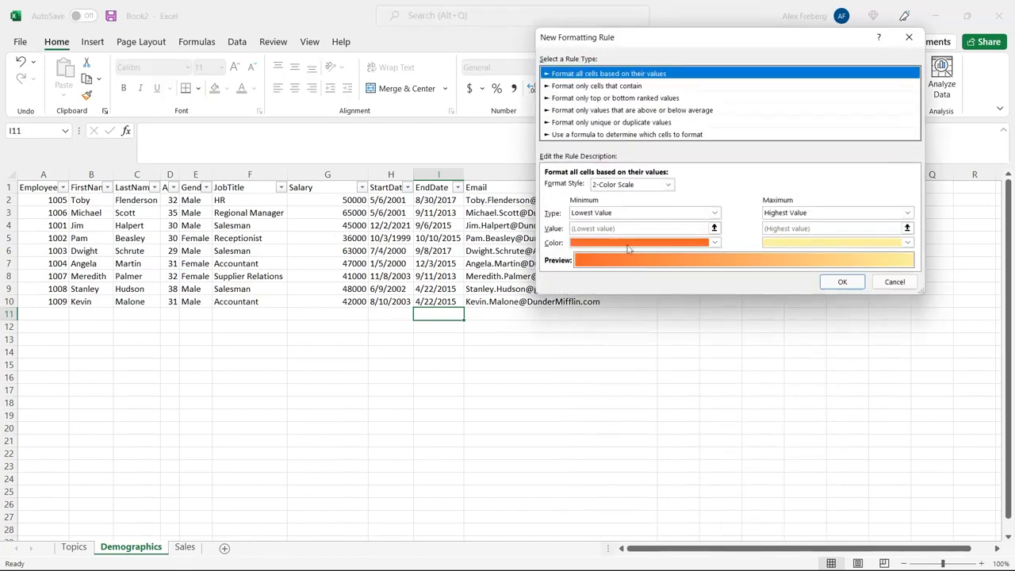
left_click(553, 137)
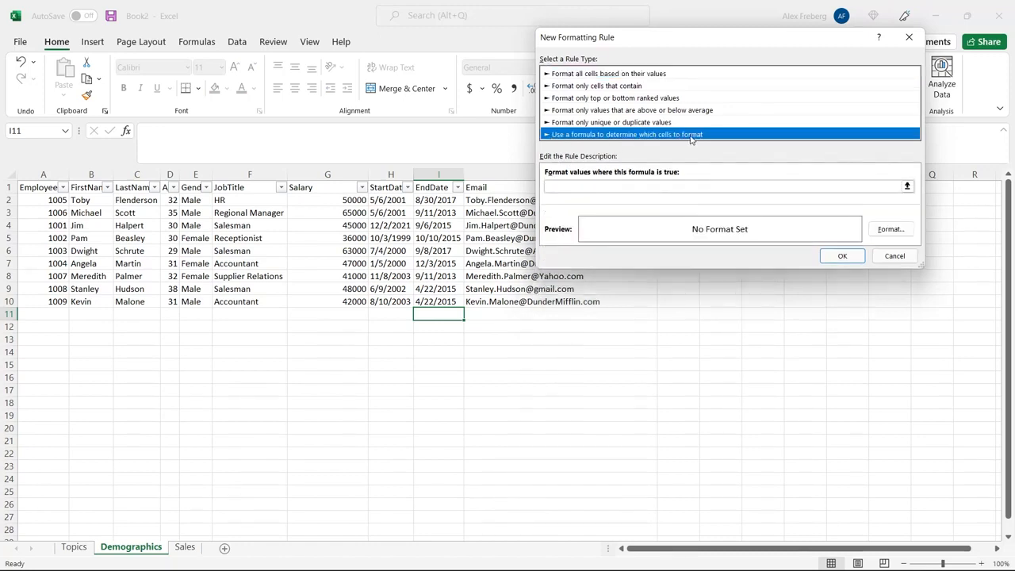
left_click(657, 187)
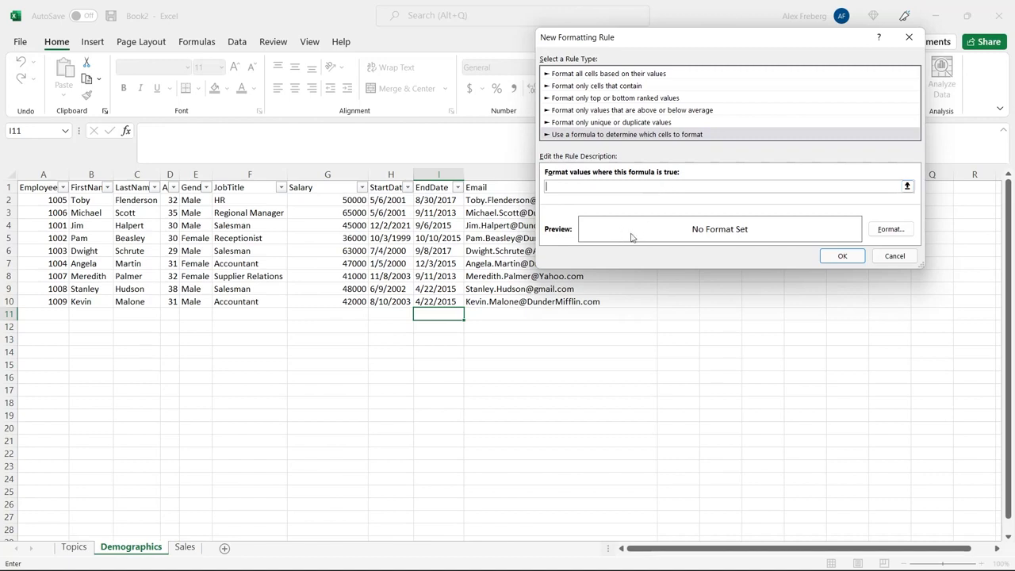
left_click(895, 229)
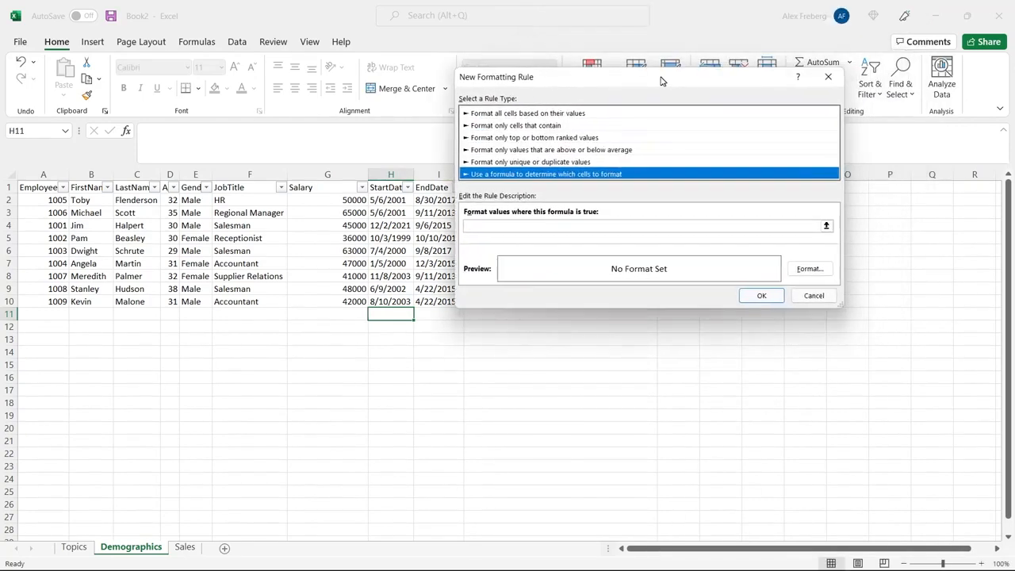
- Enter =$G$2:$G$10 as the rule's formula, referencing the salary values in the table
left_click_drag(662, 80, 623, 81)
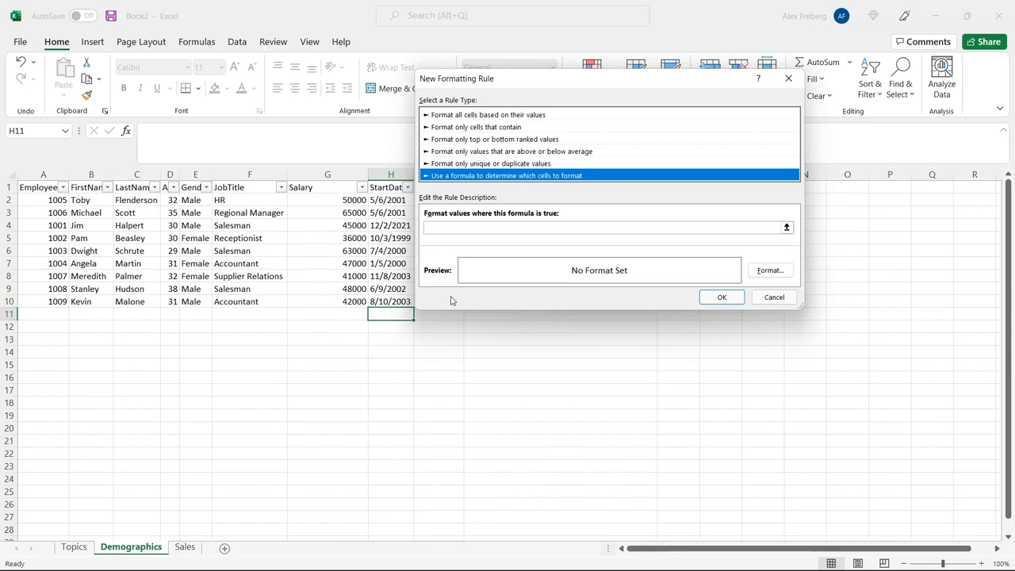
left_click(502, 228)
left_click(502, 229)
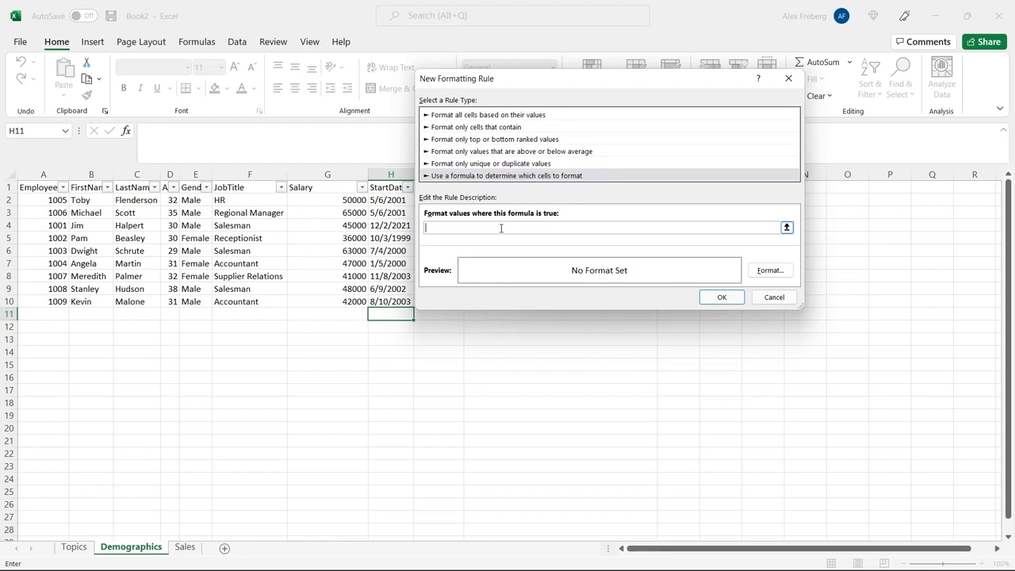
type("=")
left_click_drag(329, 200, 337, 301)
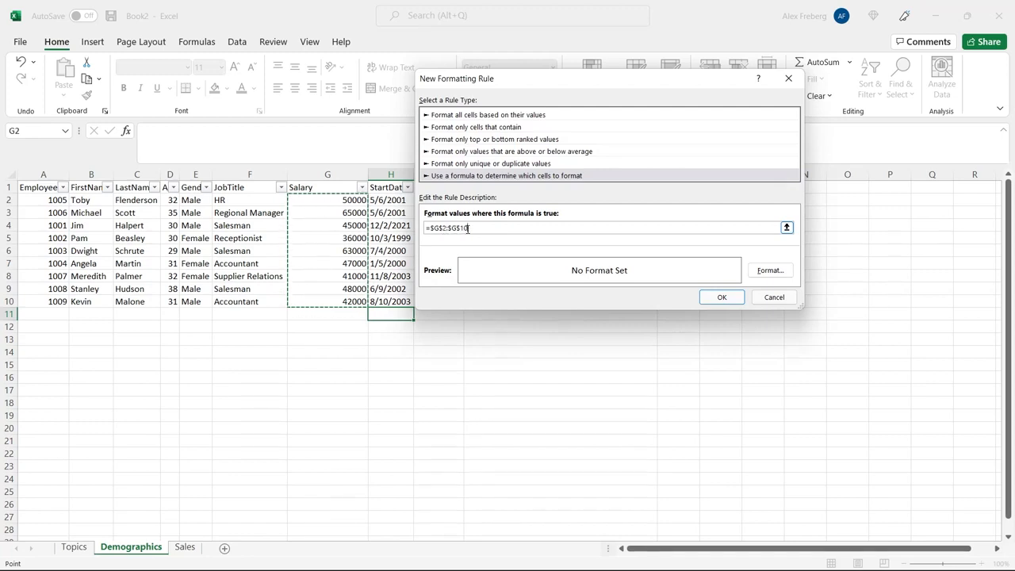
left_click(460, 228)
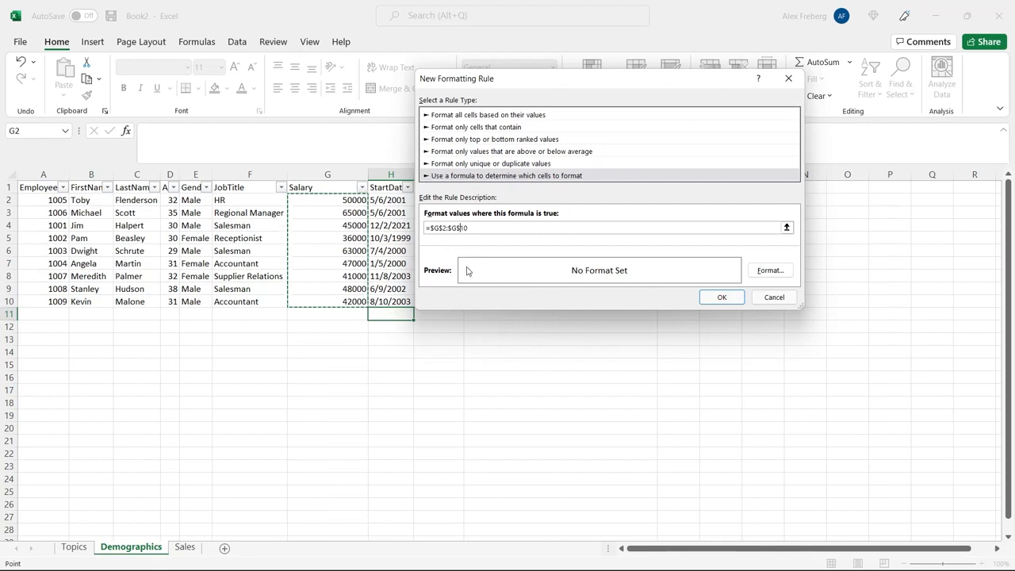
left_click(484, 228)
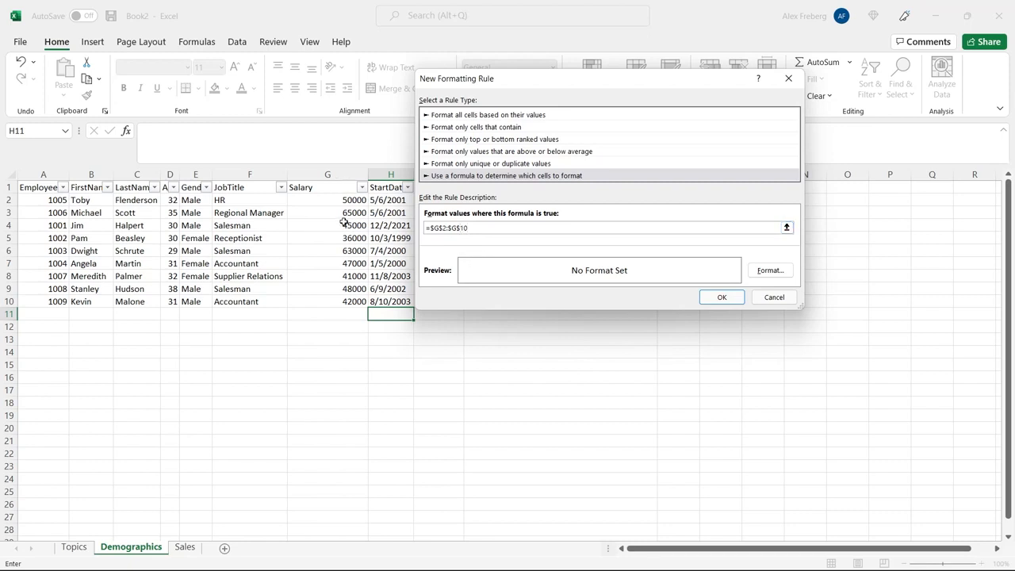
- Make the formula's cell references relative so it reads =G2:G10, and open the rule's format settings
key("BackSpace")
left_click(451, 228)
key("BackSpace")
left_click(444, 228)
key("BackSpace")
left_click(433, 228)
key("BackSpace")
left_click(767, 270)
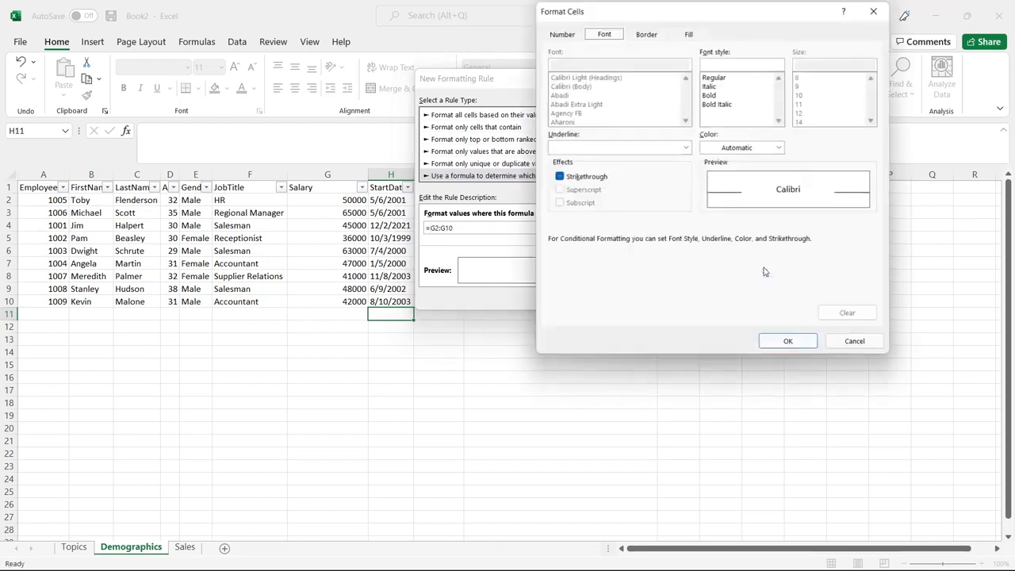
- Give the rule's format a light gold fill and an outline border
left_click(684, 34)
left_click(641, 119)
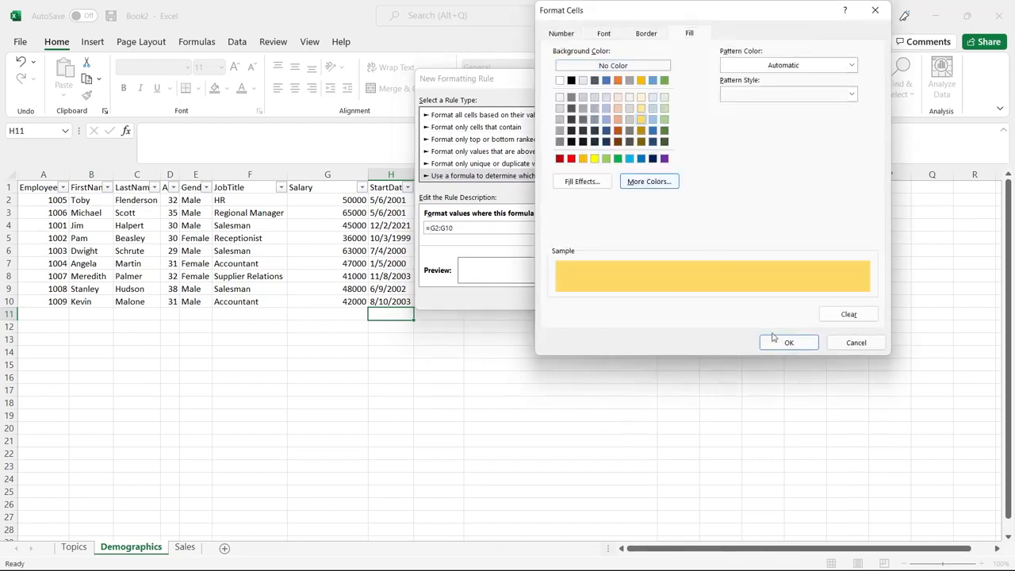
left_click(646, 33)
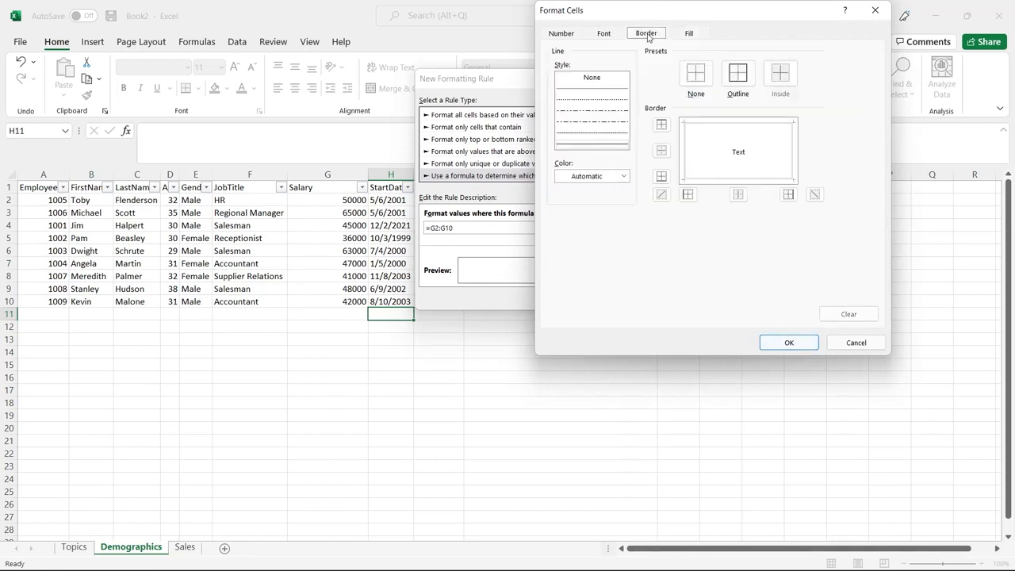
left_click(748, 79)
left_click(789, 343)
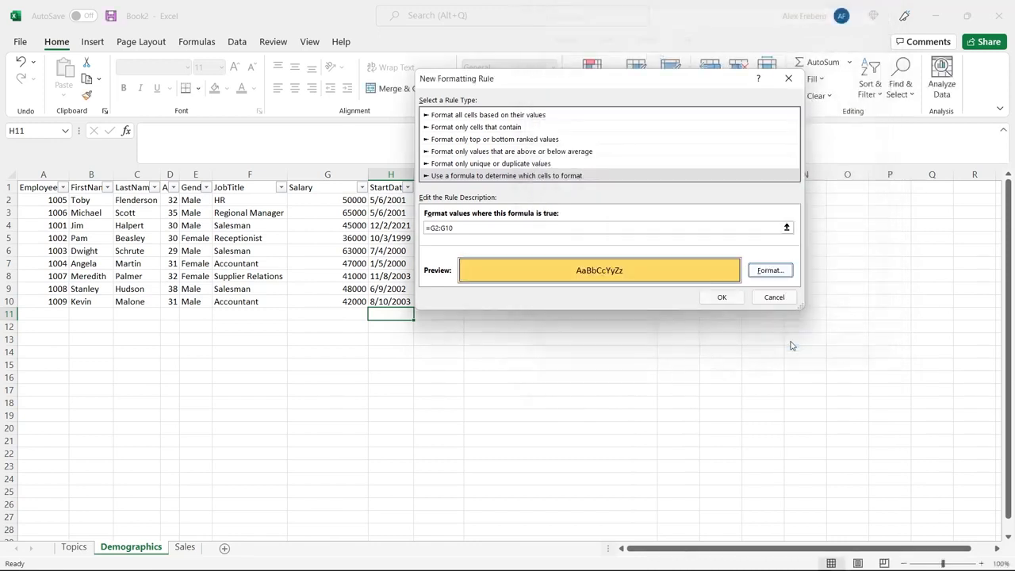
- Complete the rule's formula as =G2:G10>50000 and create the rule
left_click(569, 229)
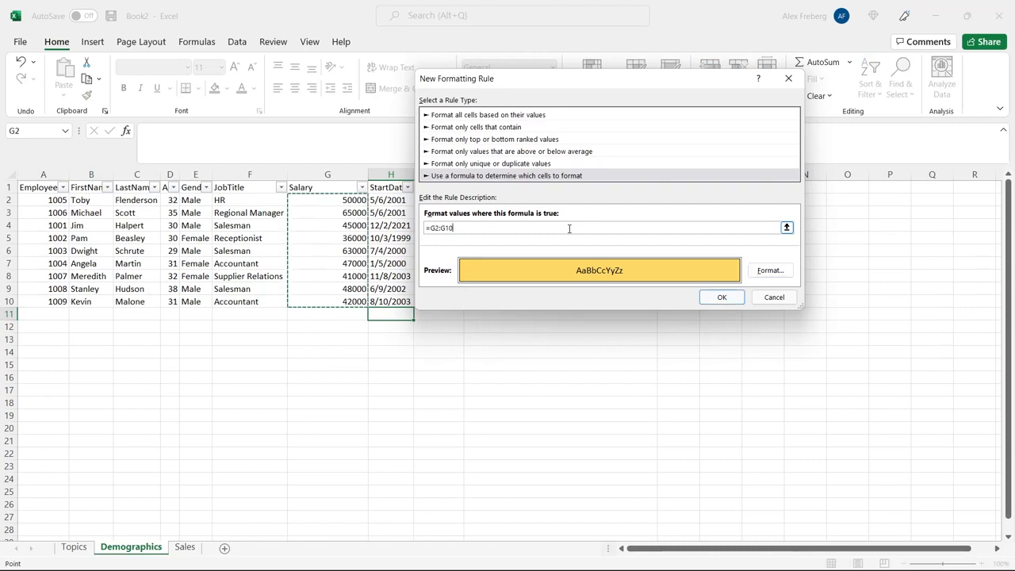
type(">50000")
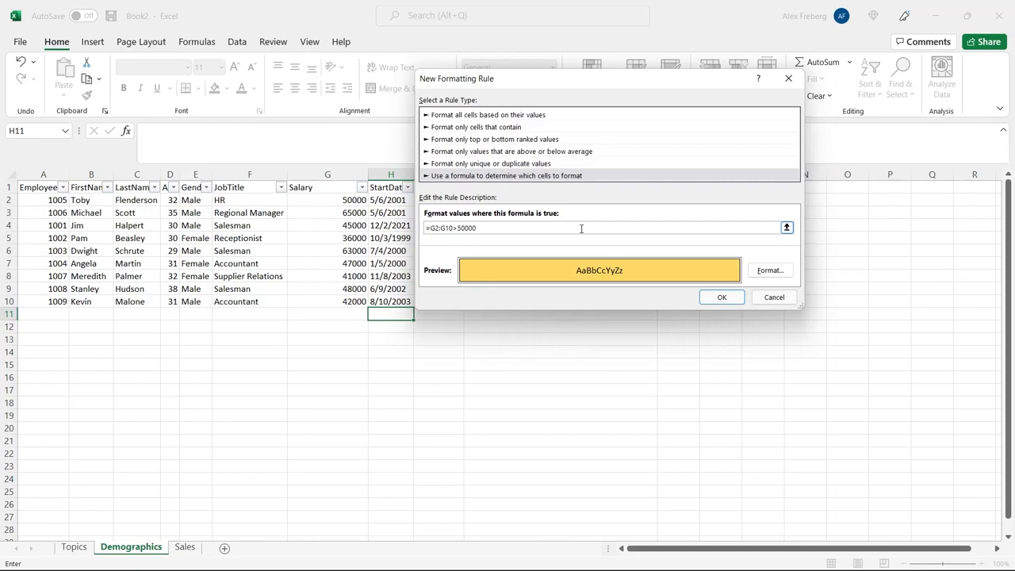
left_click(718, 296)
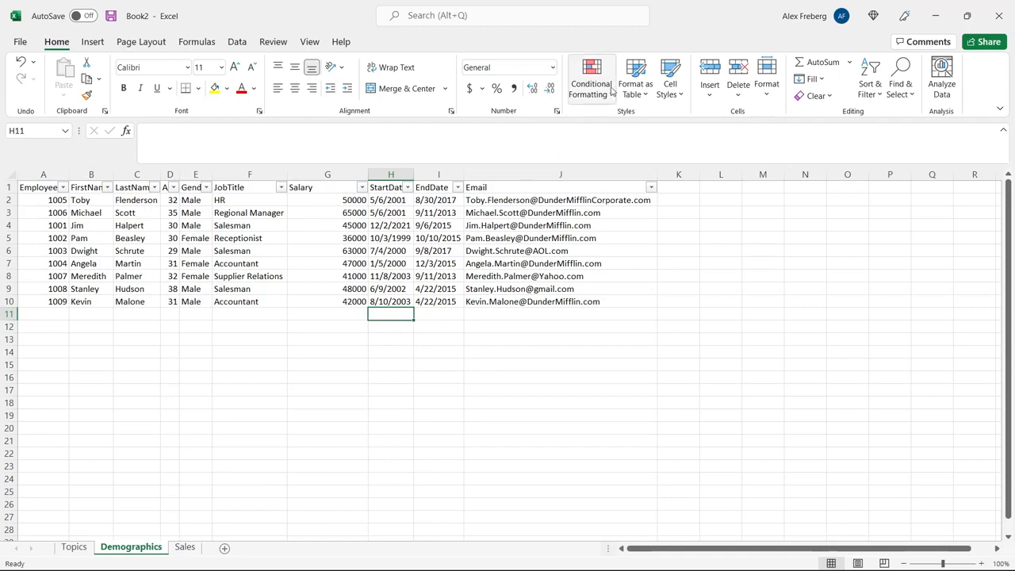
- In the rules manager, change the range the >50000 rule applies to into =$G$2:$G$10 and apply it
left_click(611, 95)
left_click(623, 313)
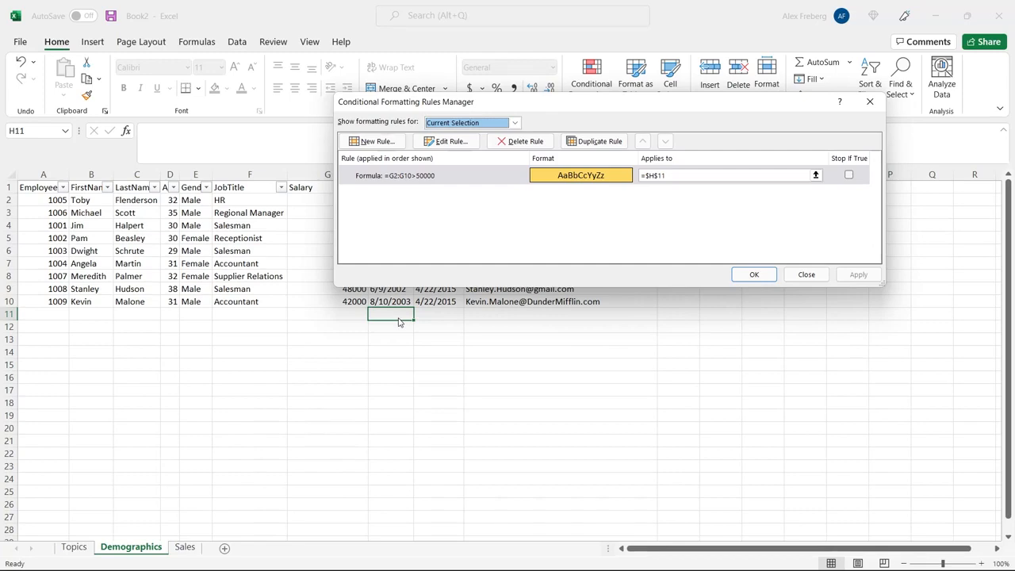
left_click(673, 174)
left_click_drag(605, 104, 723, 44)
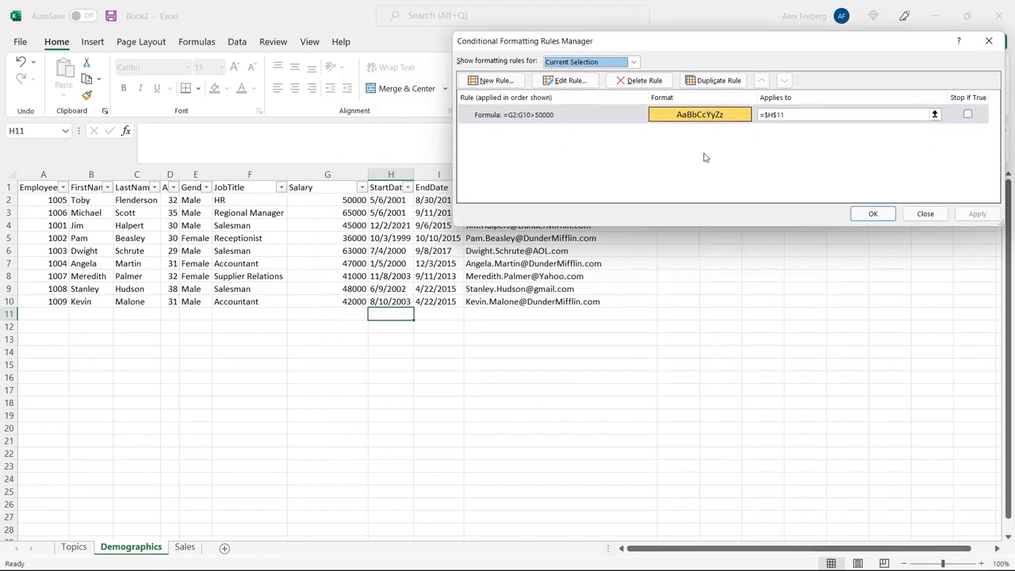
left_click_drag(795, 116, 766, 117)
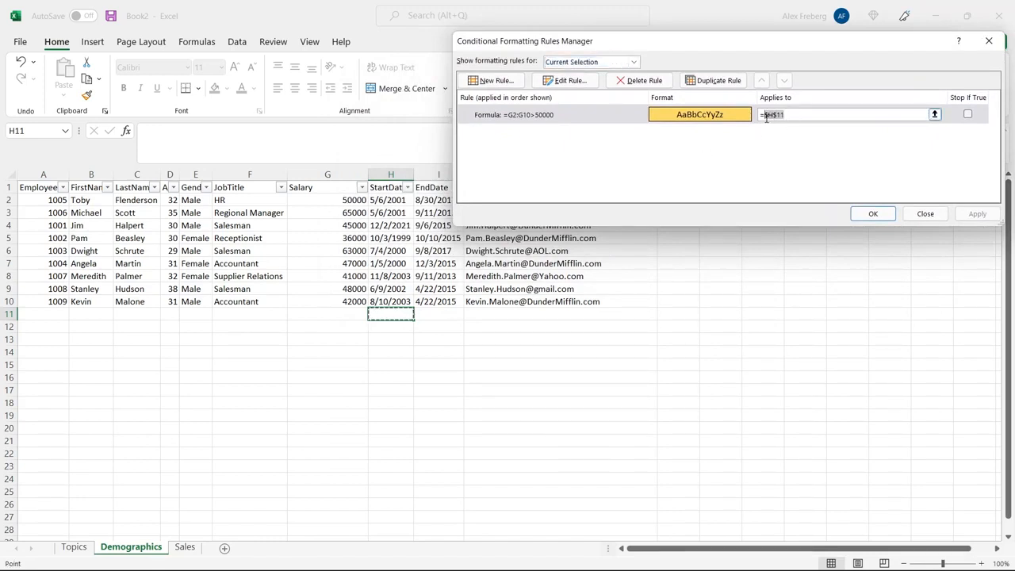
key("BackSpace")
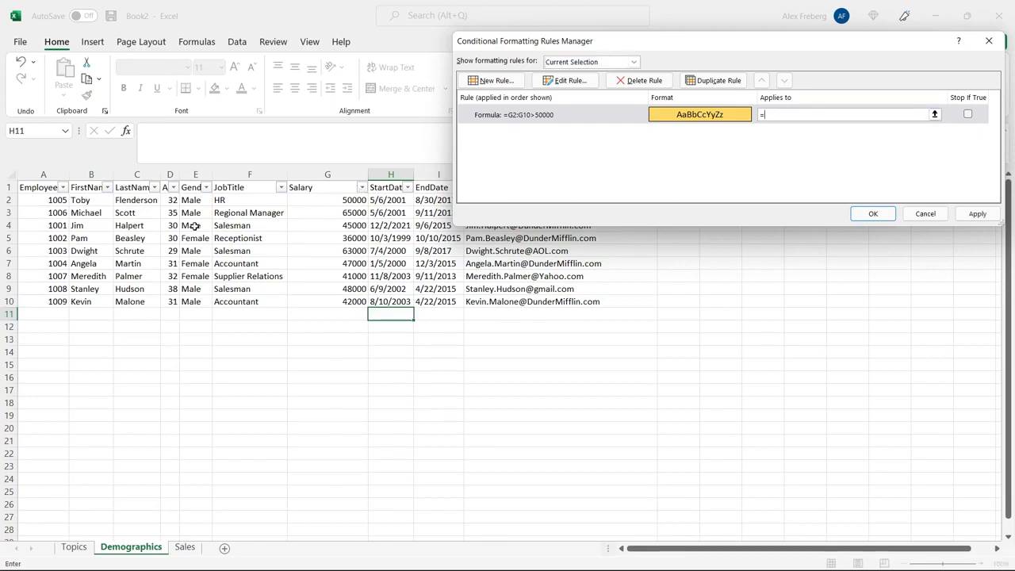
left_click_drag(308, 199, 316, 303)
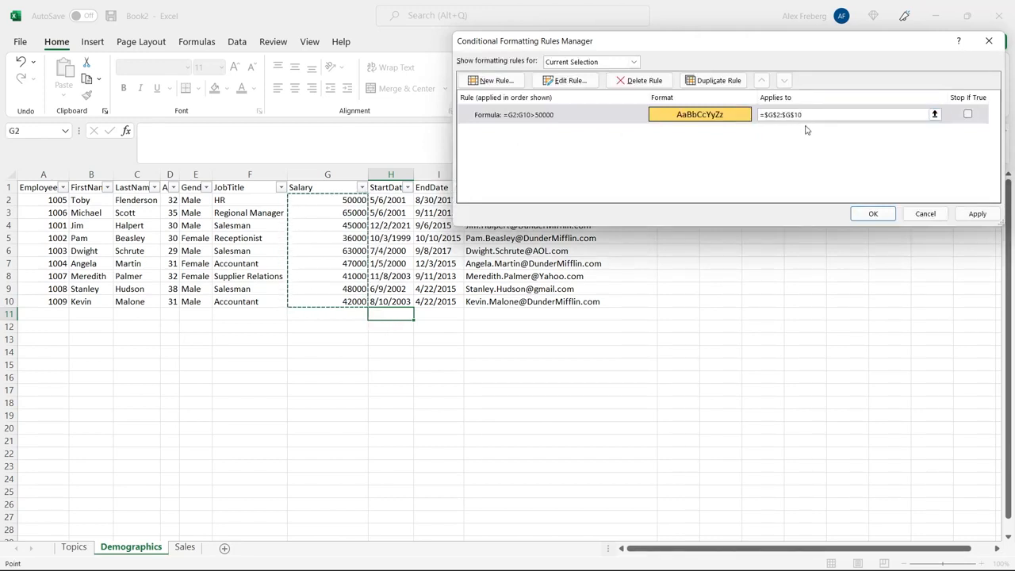
left_click(975, 214)
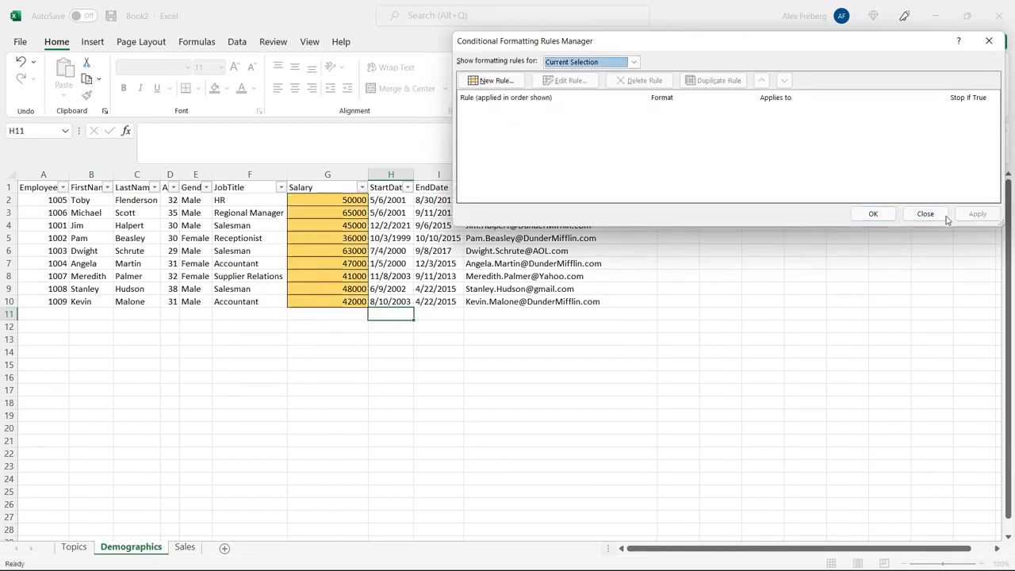
left_click(874, 214)
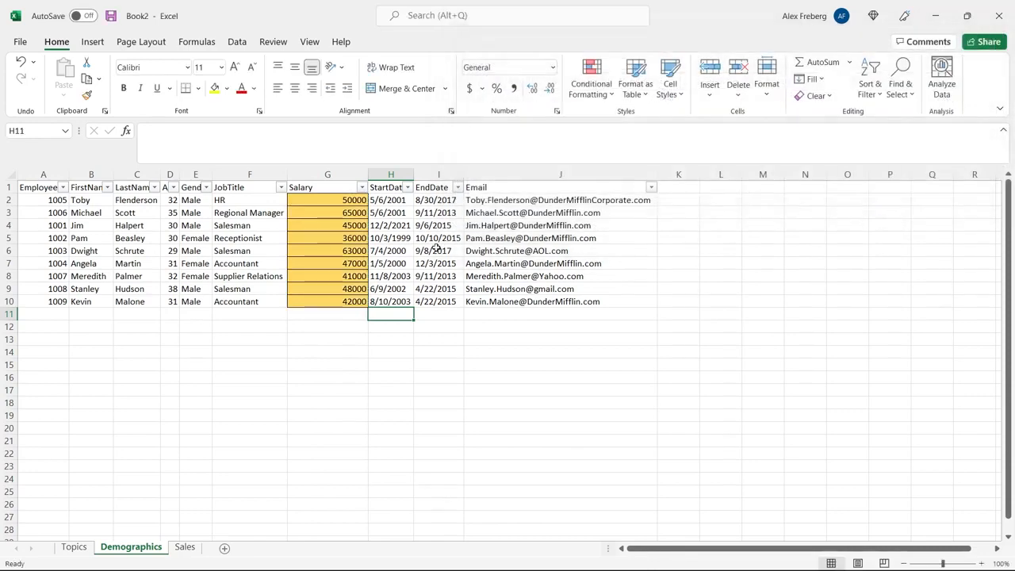
- Edit the Salary column's formatting rule and replace the range in its formula so it reads =$G$2:$G$10>50000
left_click(341, 223)
left_click(599, 82)
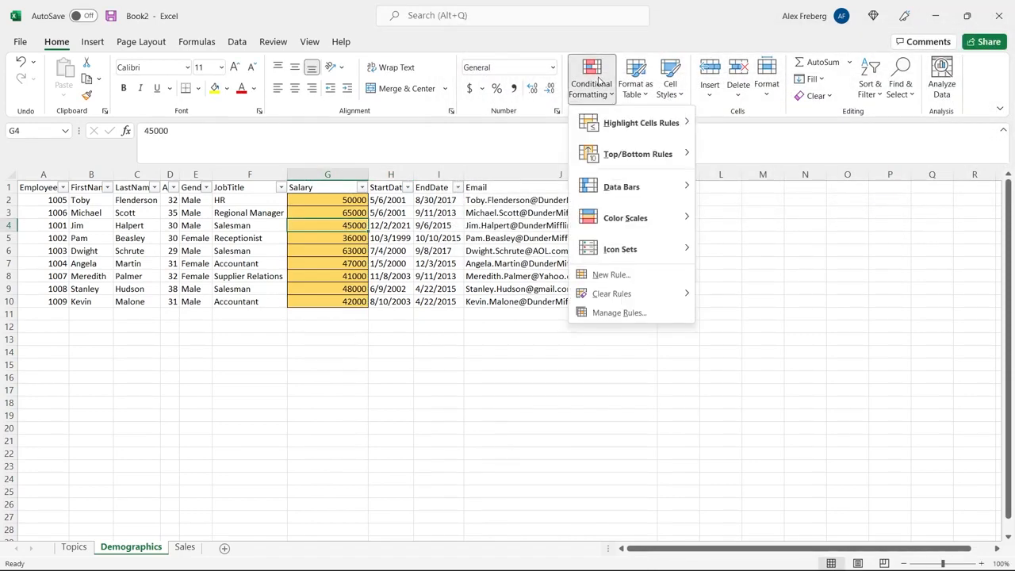
left_click(642, 314)
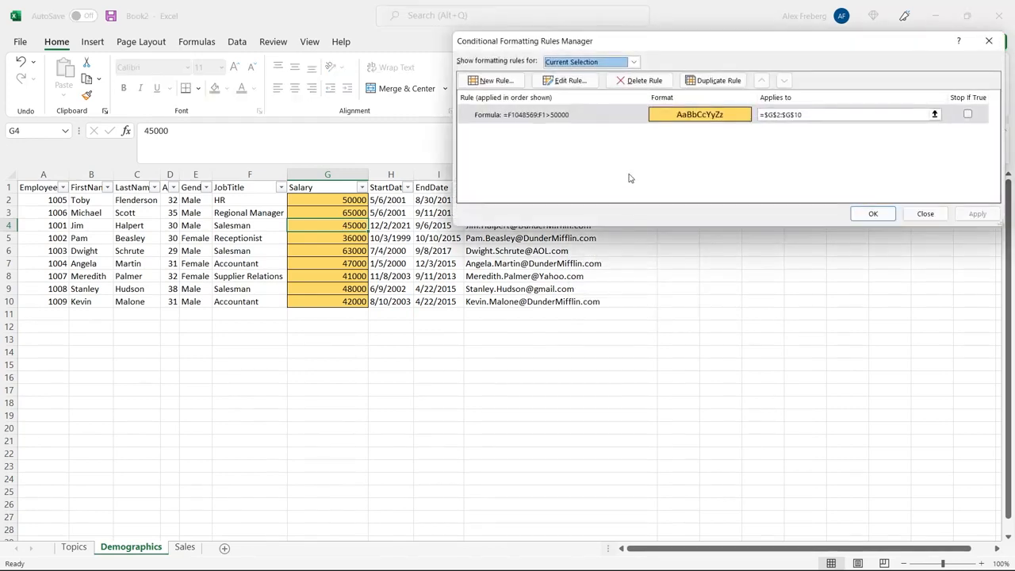
left_click(531, 119)
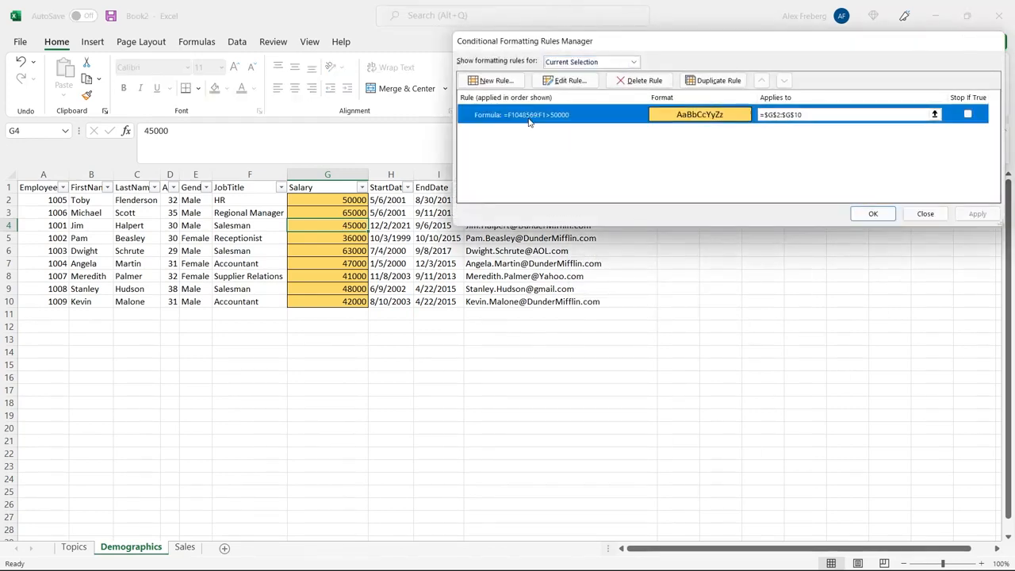
double_click(532, 119)
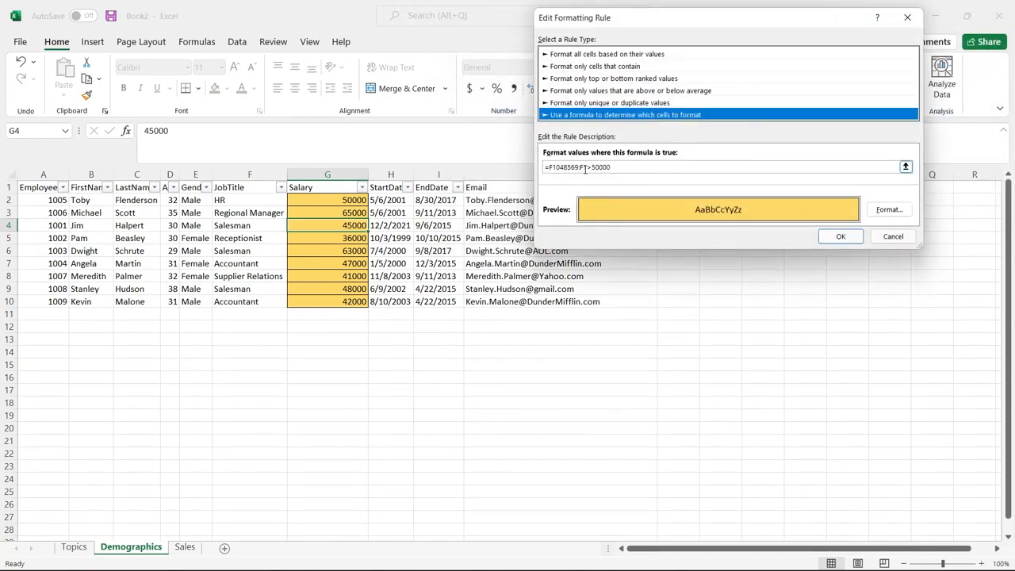
left_click_drag(588, 167, 549, 169)
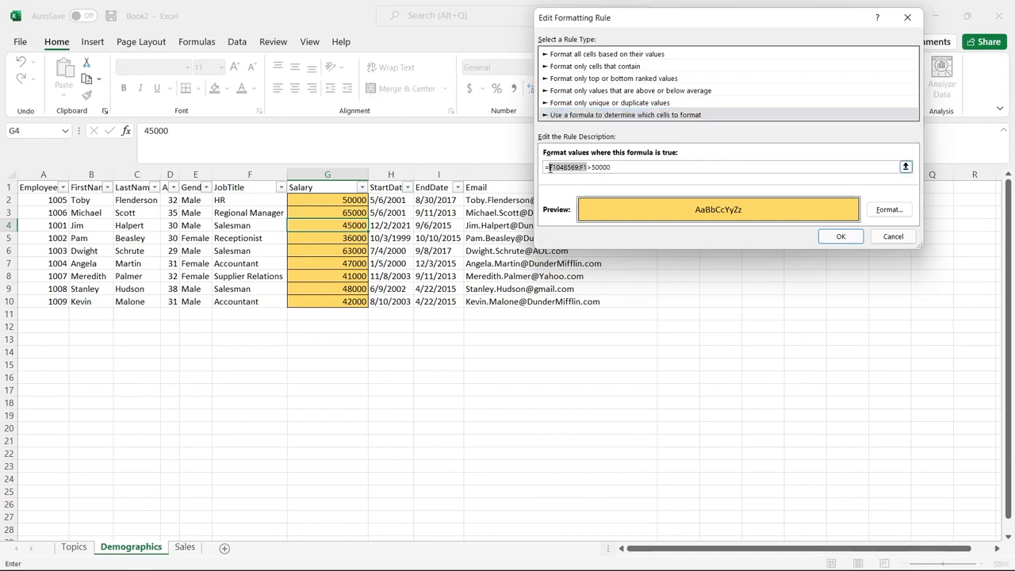
key("BackSpace")
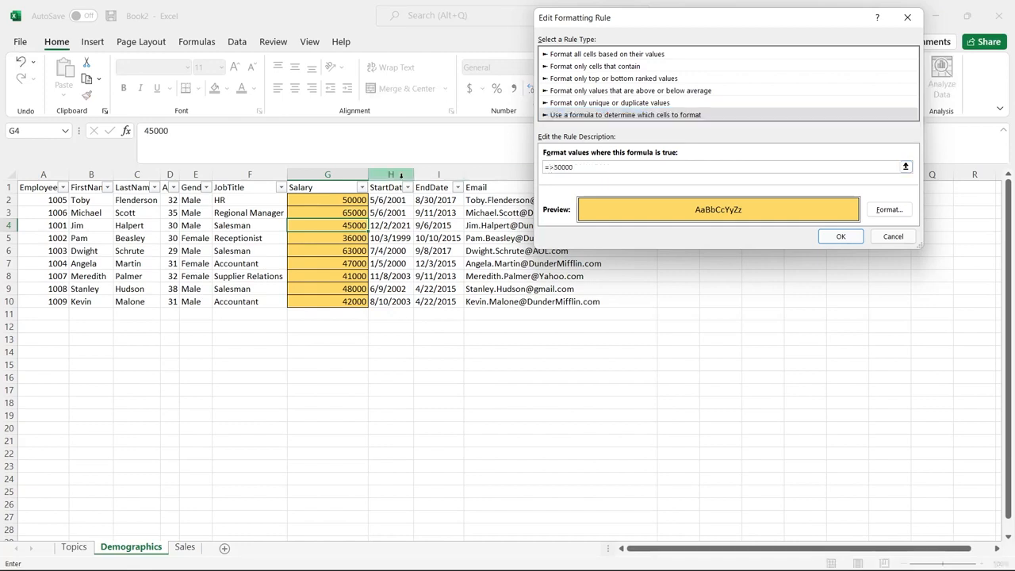
left_click(342, 200)
left_click_drag(340, 225, 340, 302)
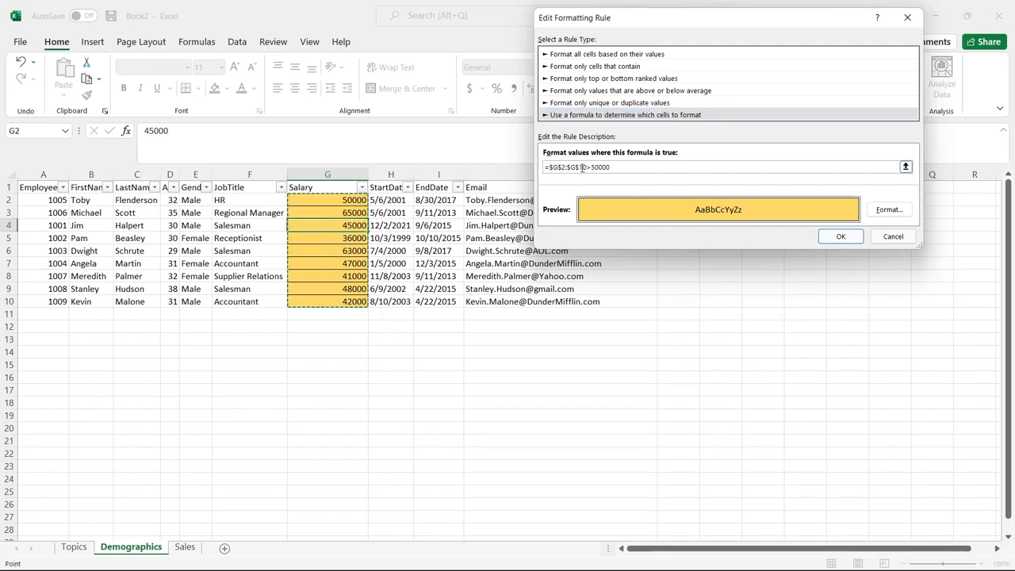
- Make the formula's cell references relative so it reads =G2:G10>50000, and save the edited rule
left_click(580, 167)
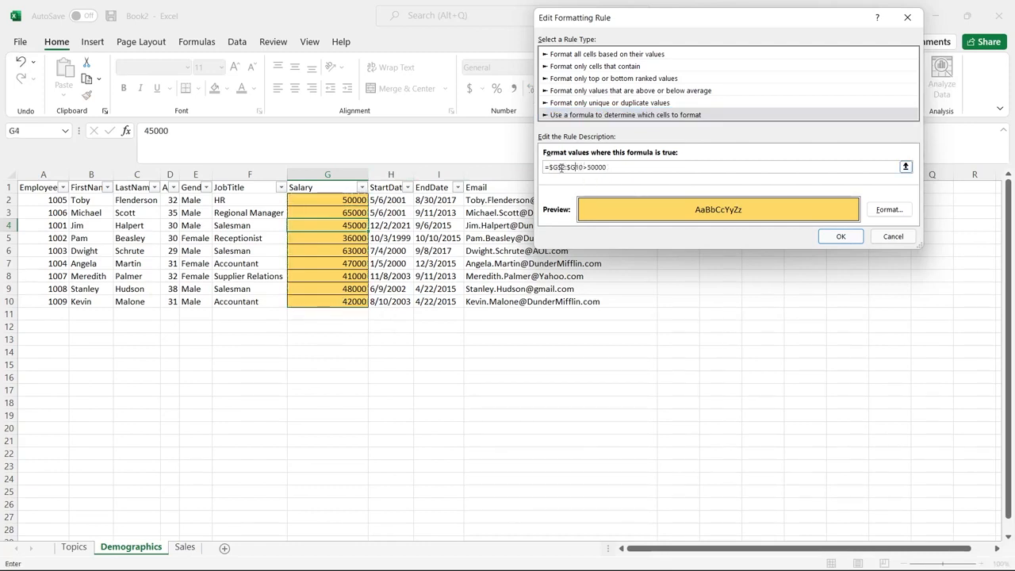
key("BackSpace")
left_click(555, 167)
key("BackSpace")
left_click(564, 167)
key("BackSpace")
left_click(841, 237)
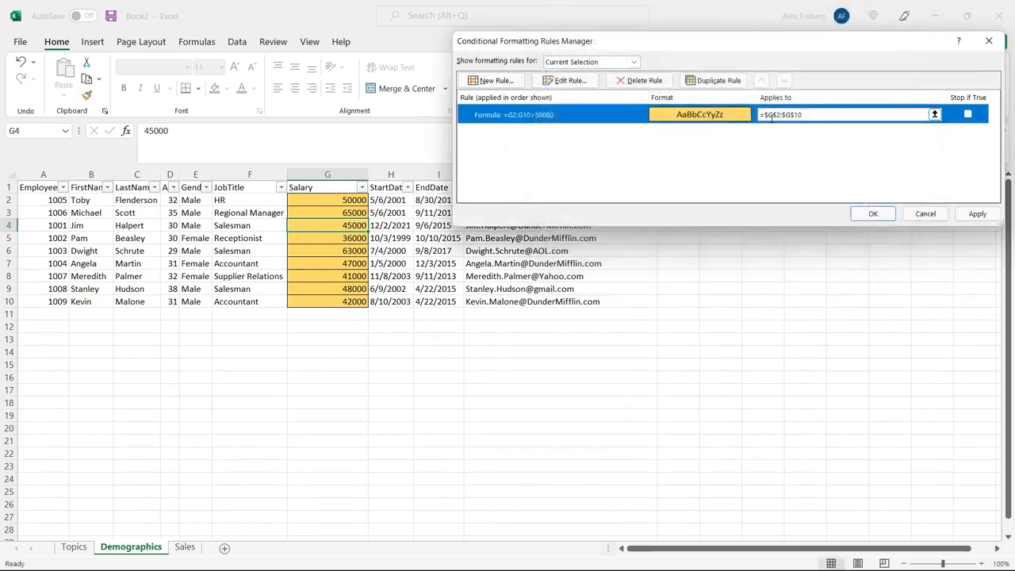
- Check that the rule's range is =$G$2:$G$10, apply the corrected rule and close the rules manager
left_click_drag(809, 115, 766, 115)
left_click(818, 115)
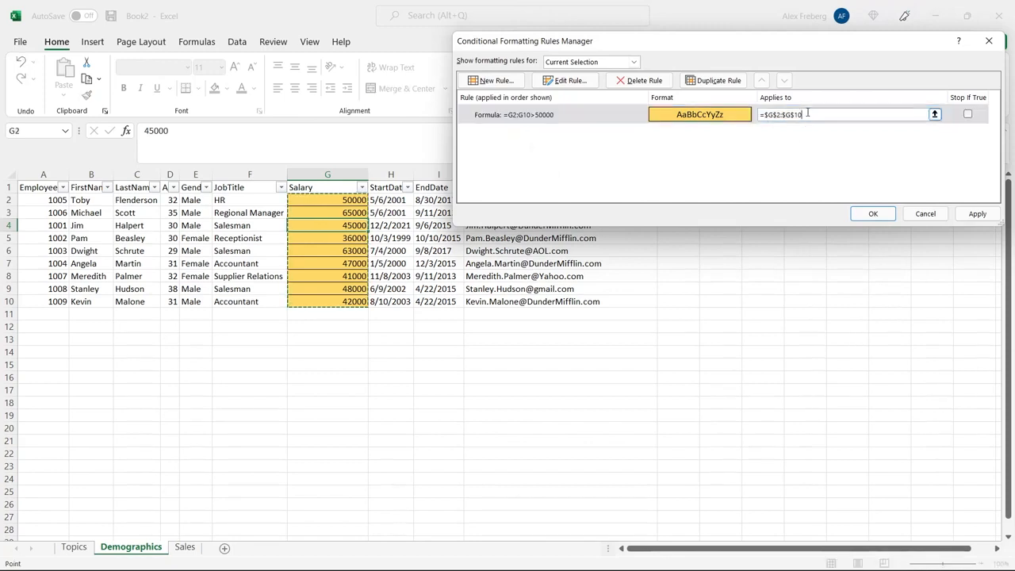
left_click(967, 219)
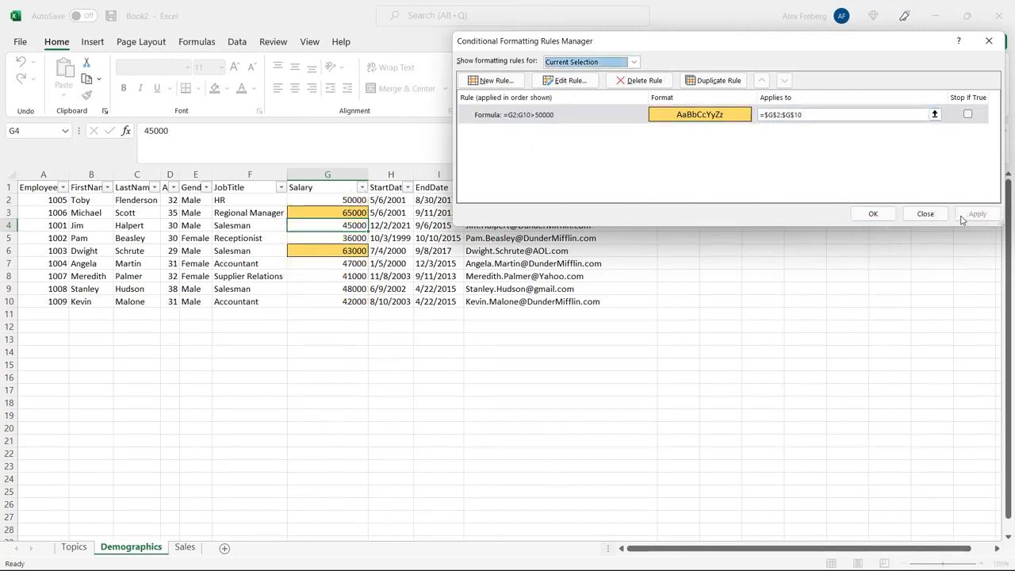
left_click(878, 215)
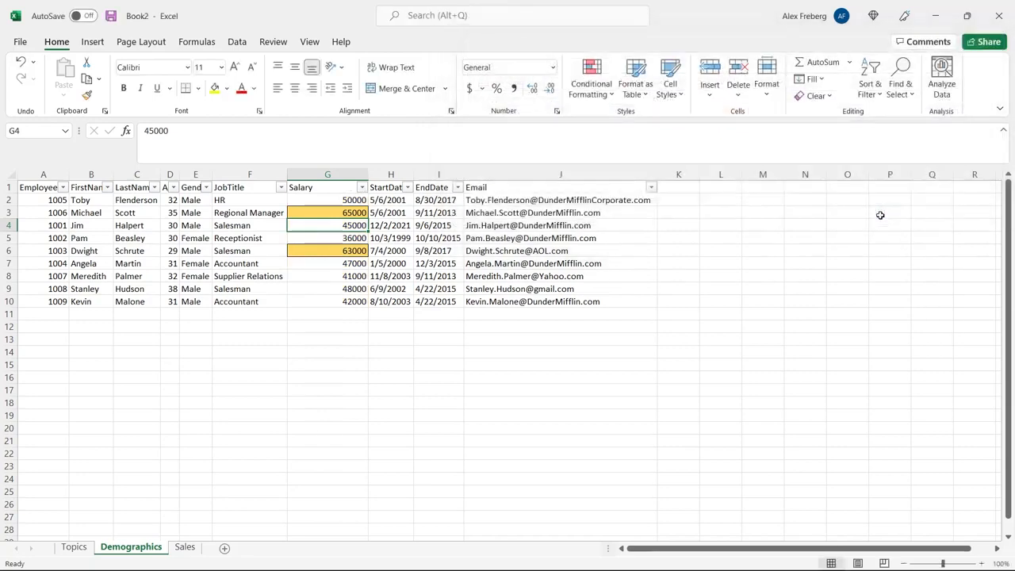
left_click(351, 216)
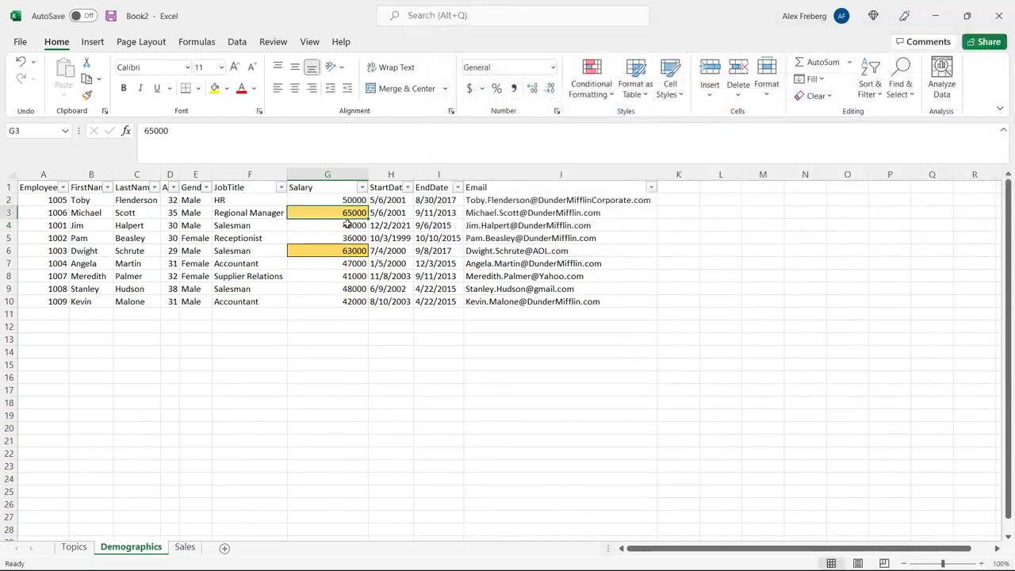
left_click(339, 251)
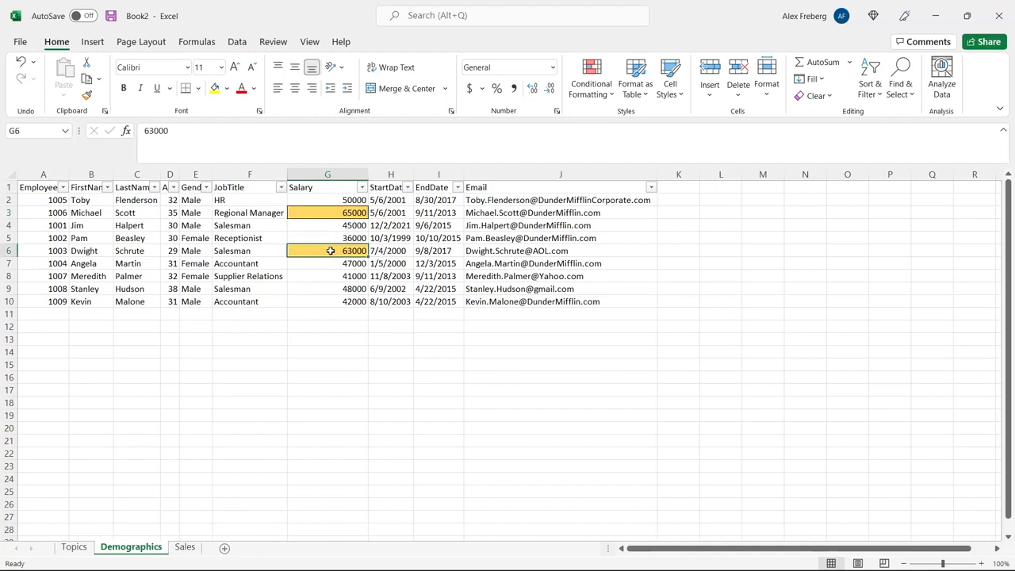
left_click(330, 224)
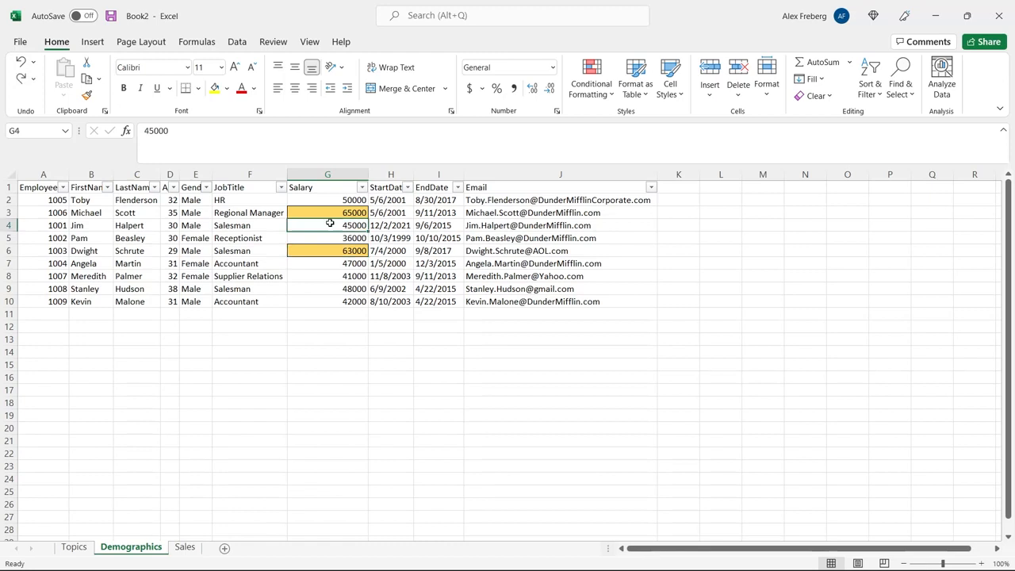
- Select the age values in D2:D10 and start a new formatting rule that uses a formula
left_click(171, 200)
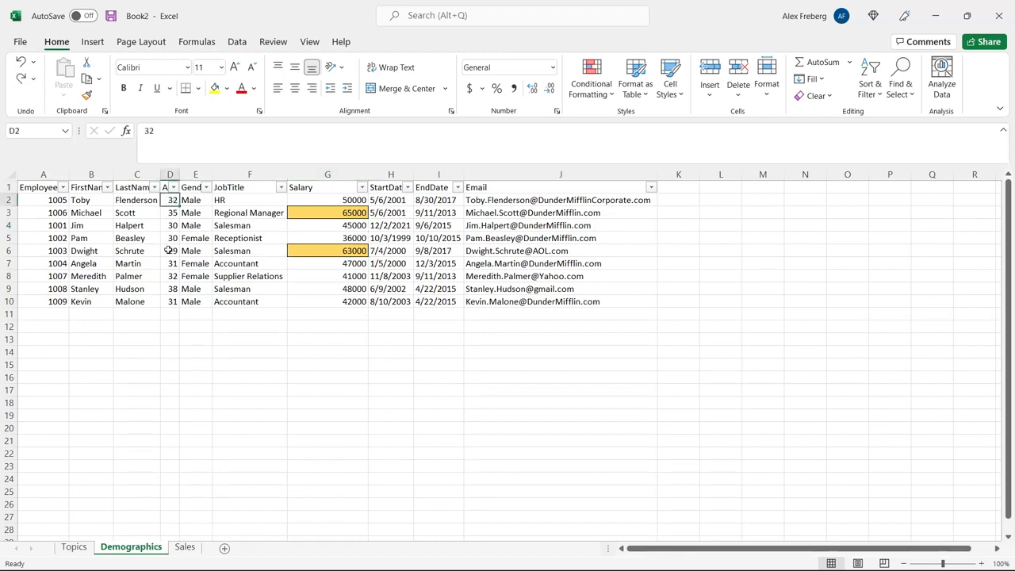
left_click(171, 300, "shift")
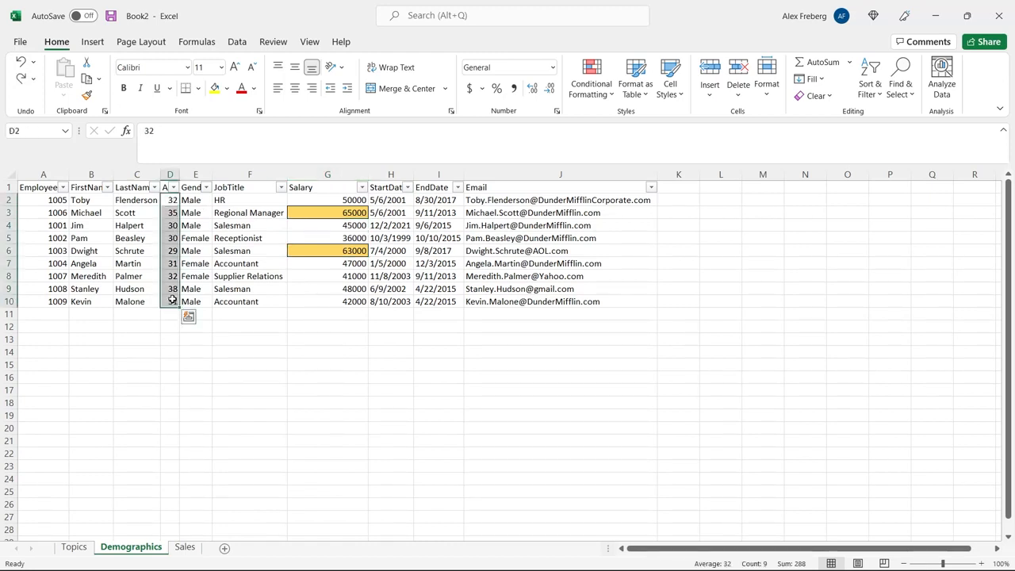
left_click(591, 79)
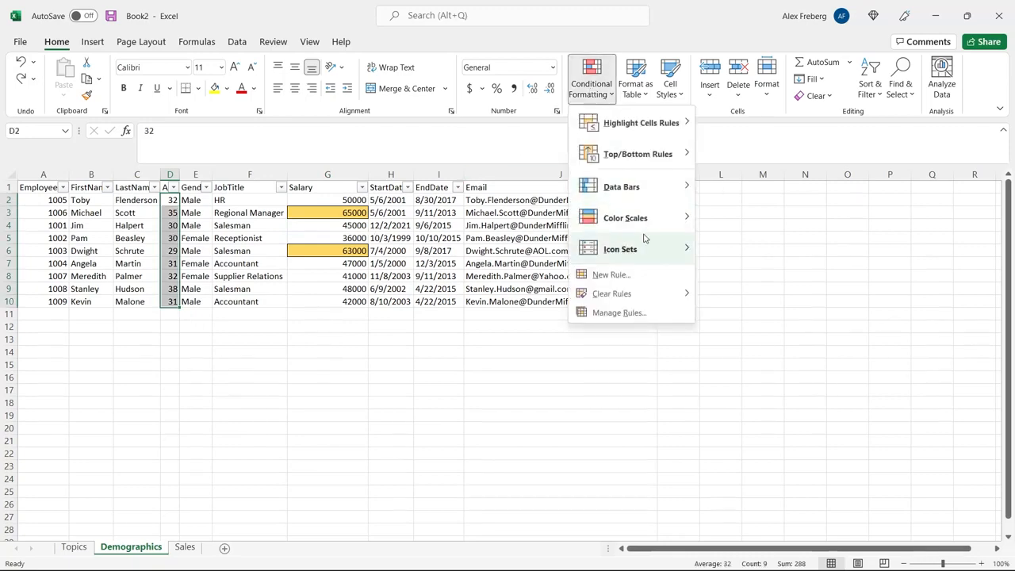
left_click(643, 274)
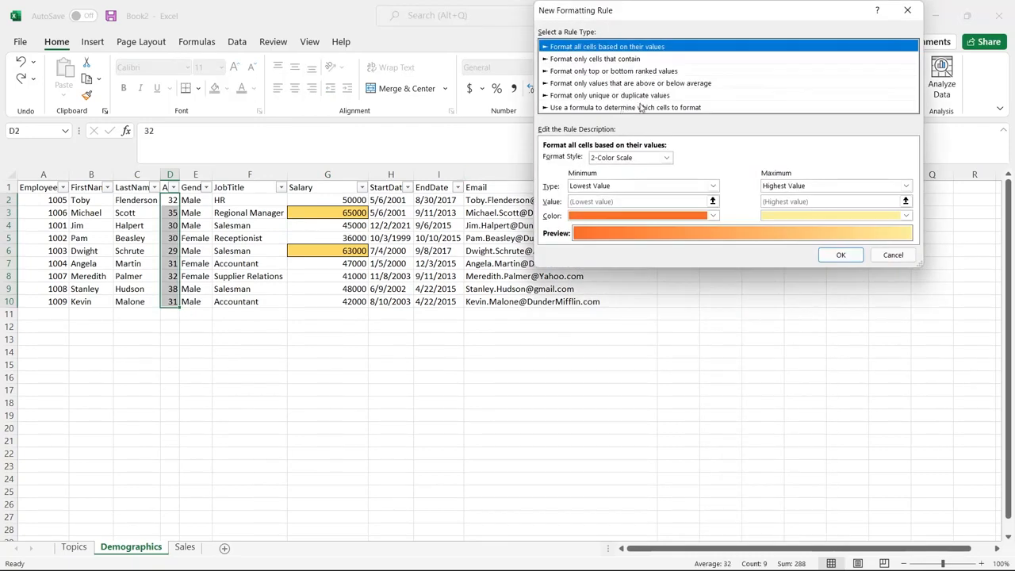
left_click(641, 110)
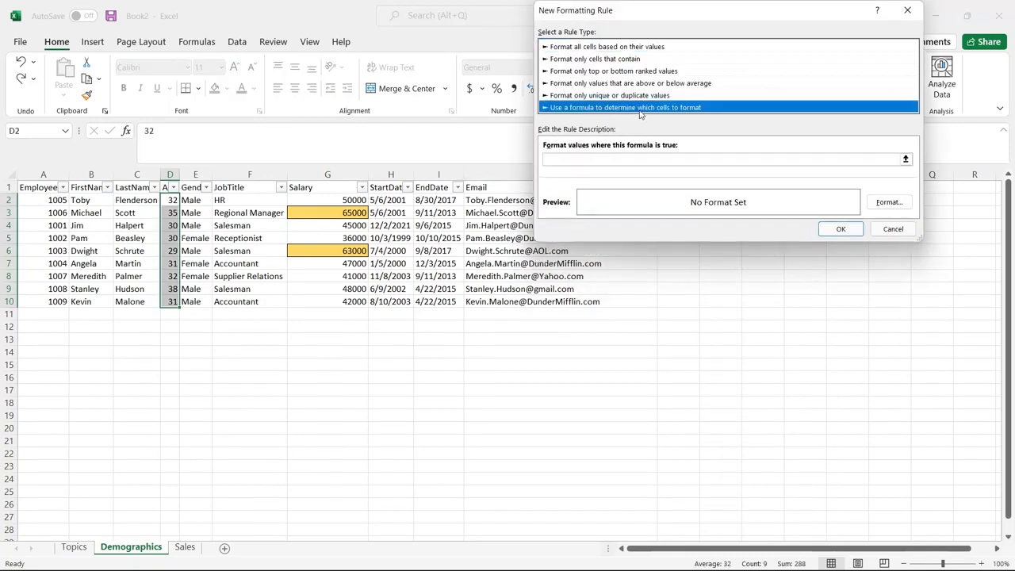
- Enter =$D$2:$D$10 in the new rule's formula, referencing the age values
left_click(607, 161)
type("=")
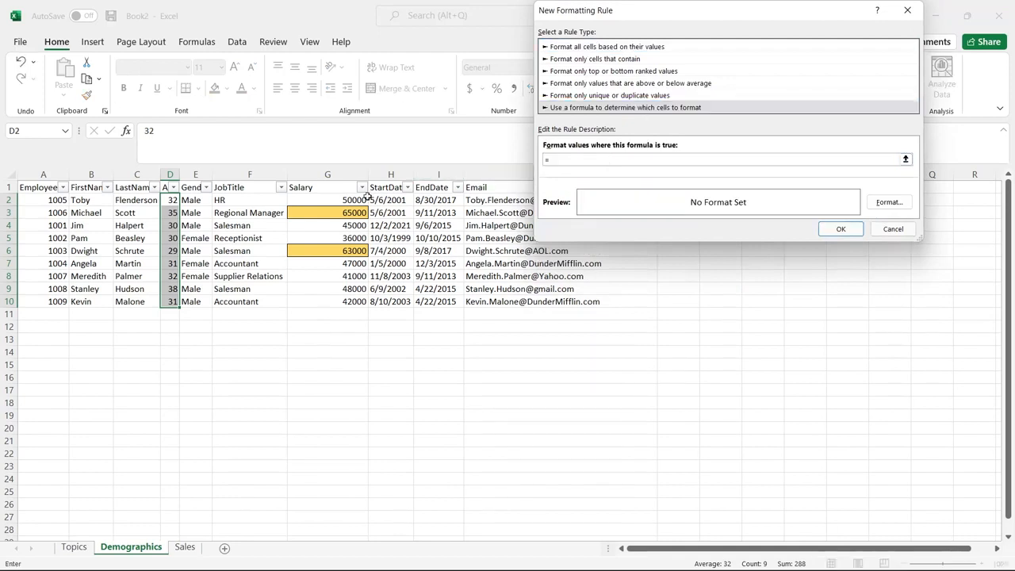
left_click(172, 199)
left_click_drag(171, 200, 170, 301)
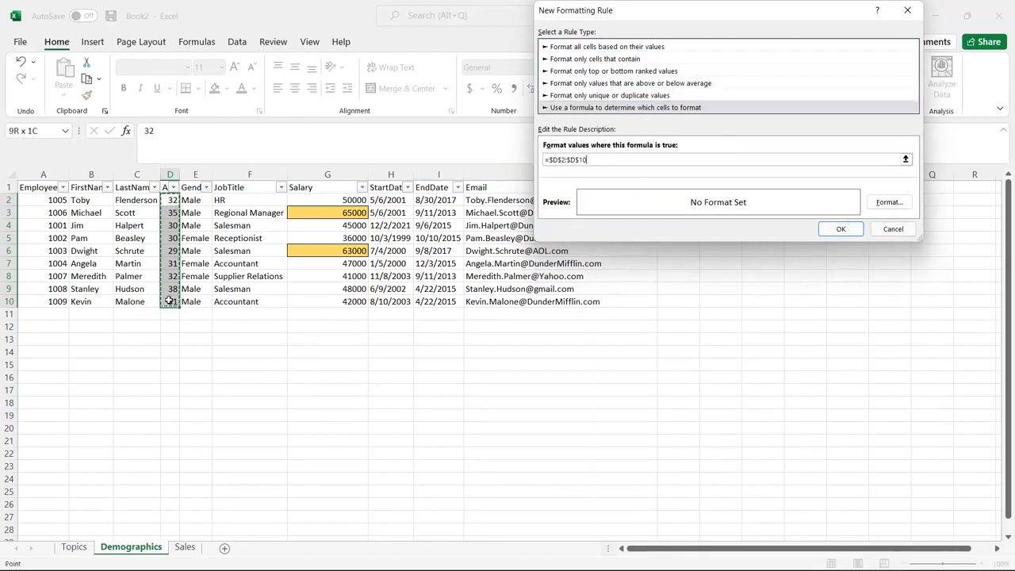
- Make the age rule's references relative and add the comparison so the formula reads =D2:D10>30
left_click(562, 160)
key("BackSpace")
left_click(577, 159)
key("BackSpace")
left_click(566, 159)
key("BackSpace")
left_click(554, 159)
key("BackSpace")
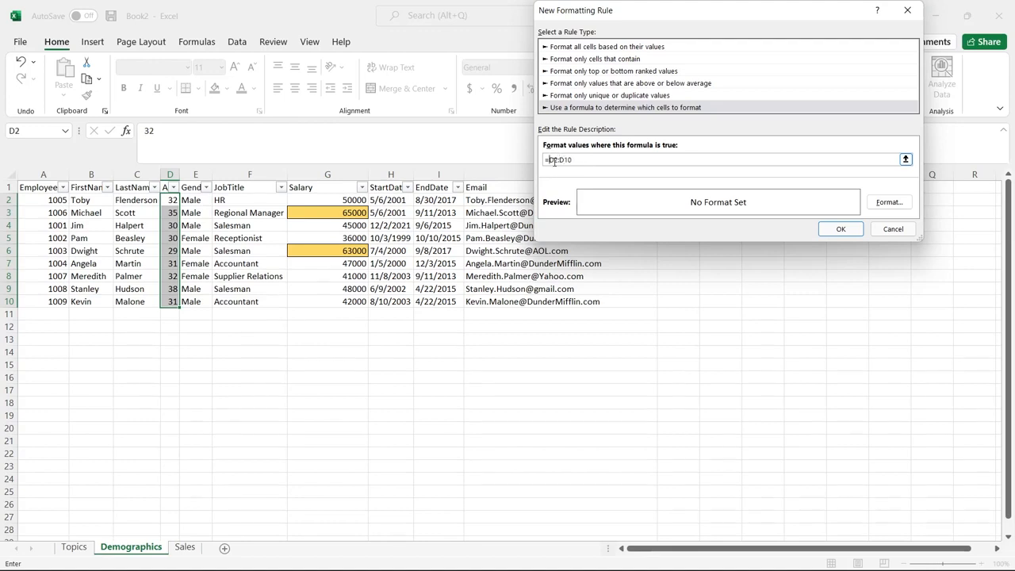
type(">30")
- Give the age rule a light green background fill and save the new rule
left_click(889, 203)
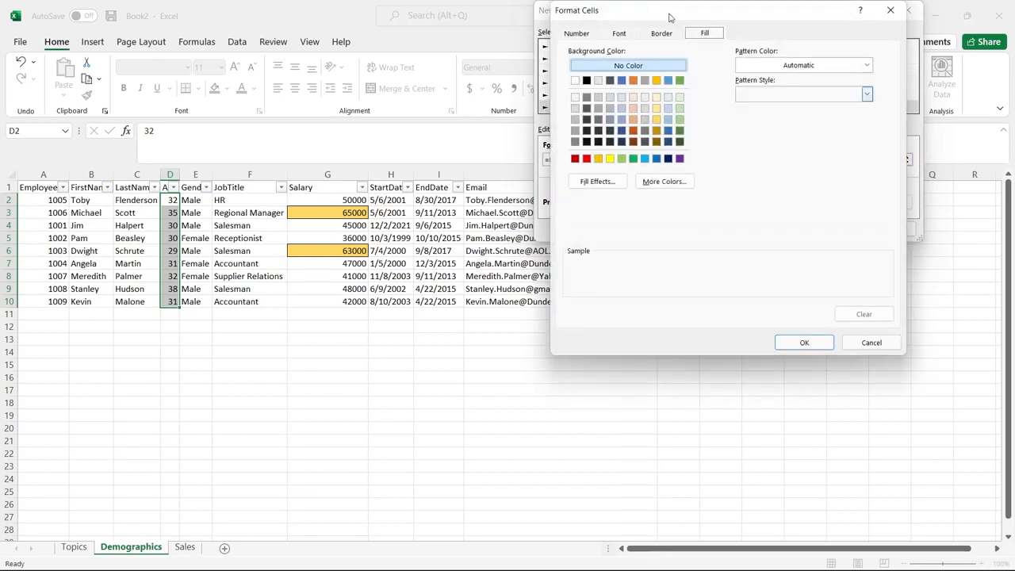
left_click(681, 119)
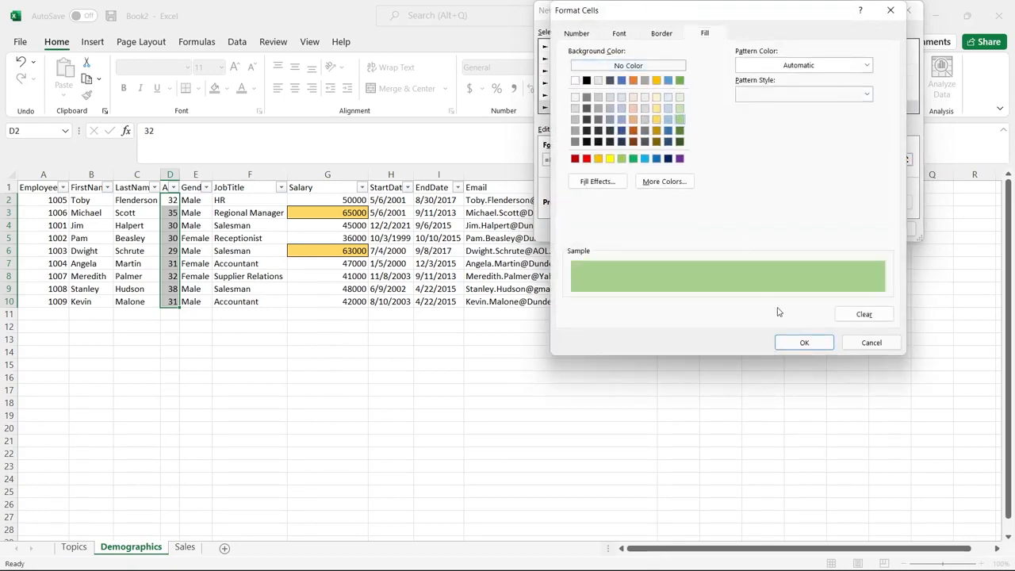
left_click(798, 342)
left_click(840, 230)
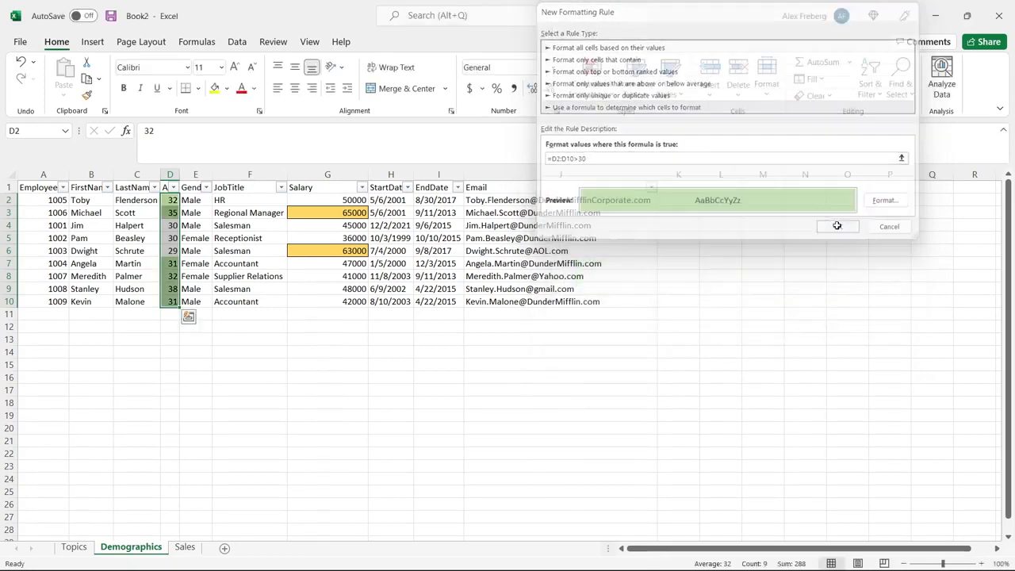
left_click(239, 303)
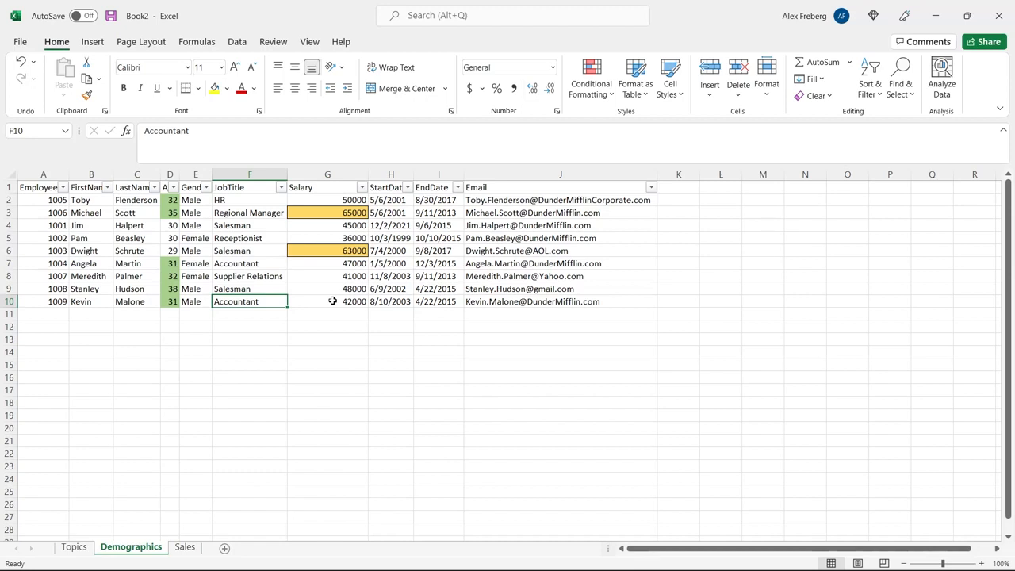
- Open the conditional formatting rules manager from an age cell and list the rules for This Worksheet
left_click(172, 251)
left_click(600, 84)
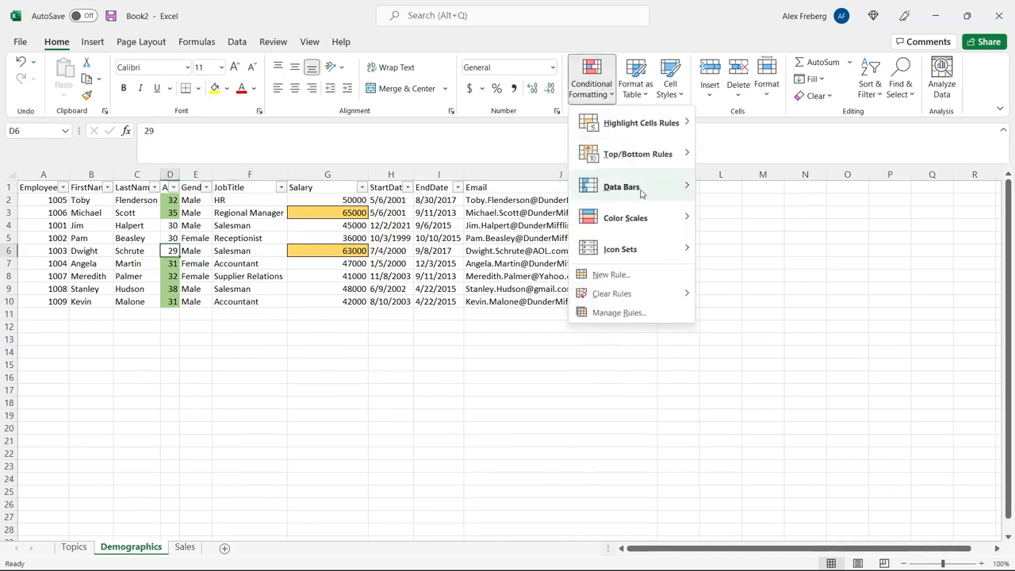
left_click(645, 315)
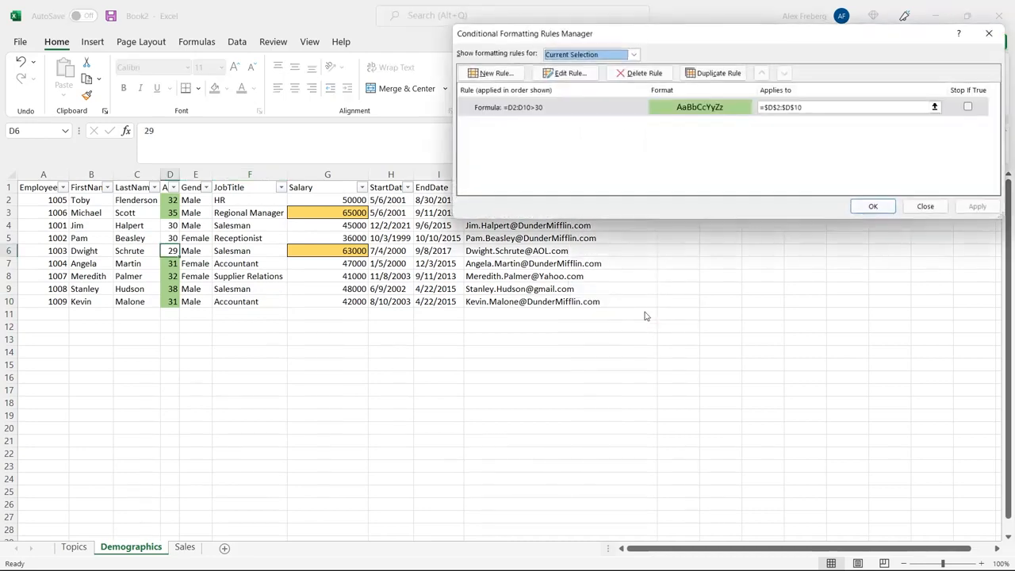
left_click(634, 55)
left_click(627, 75)
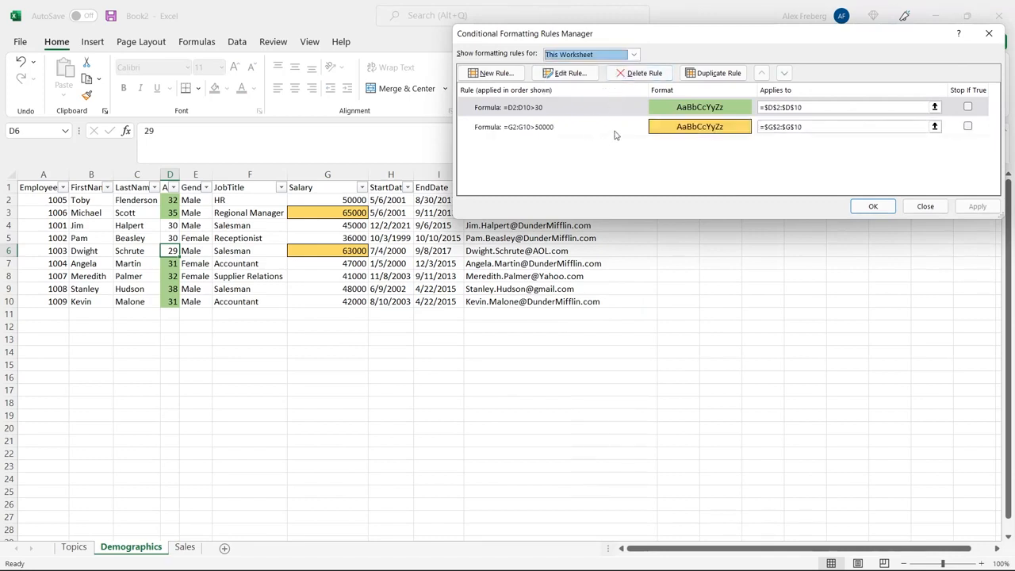
- Delete the =D2:D10>30 rule for the age values, apply the change and close the rules manager
left_click(569, 125)
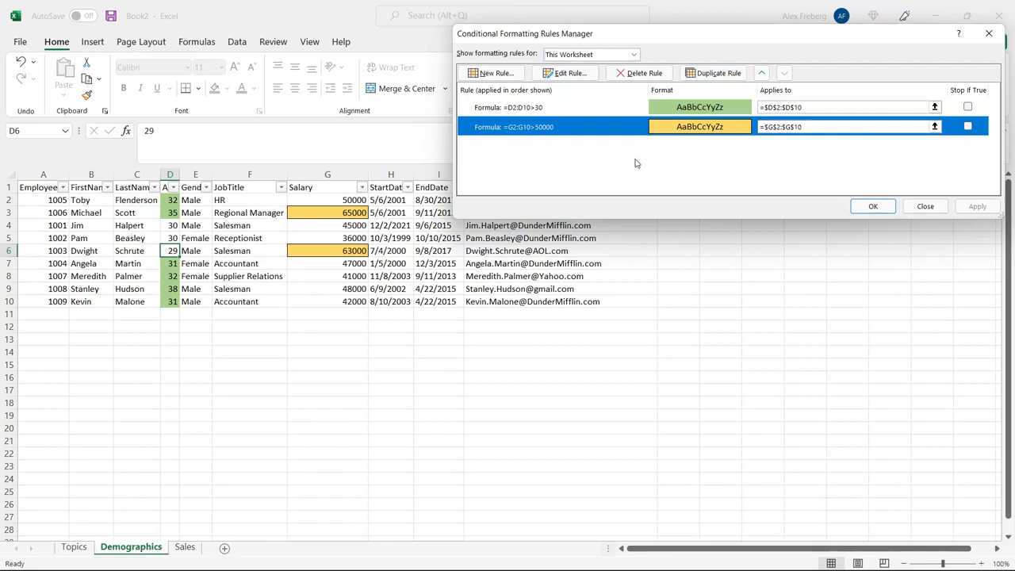
left_click(599, 112)
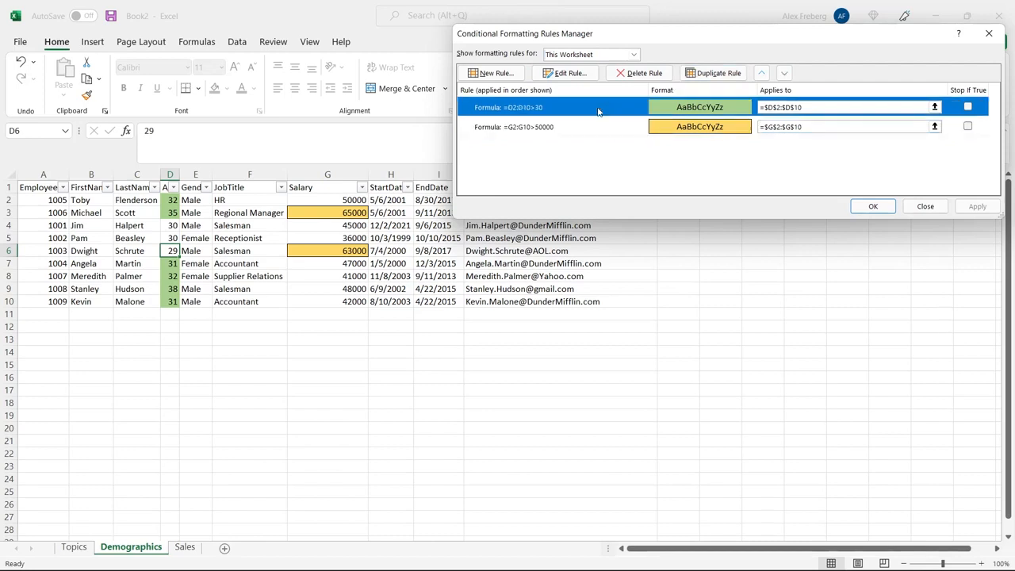
left_click(608, 132)
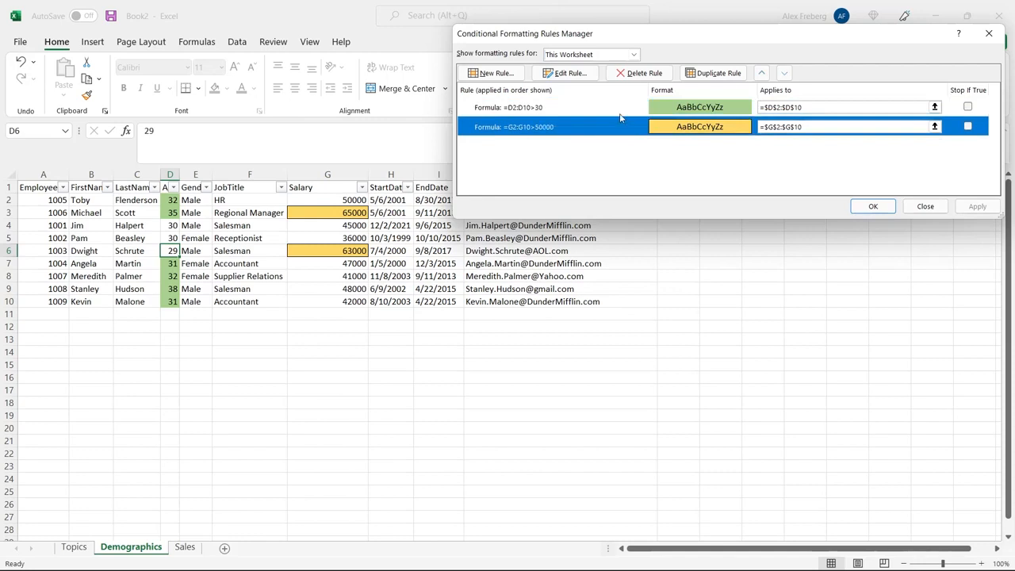
left_click(622, 116)
left_click(644, 77)
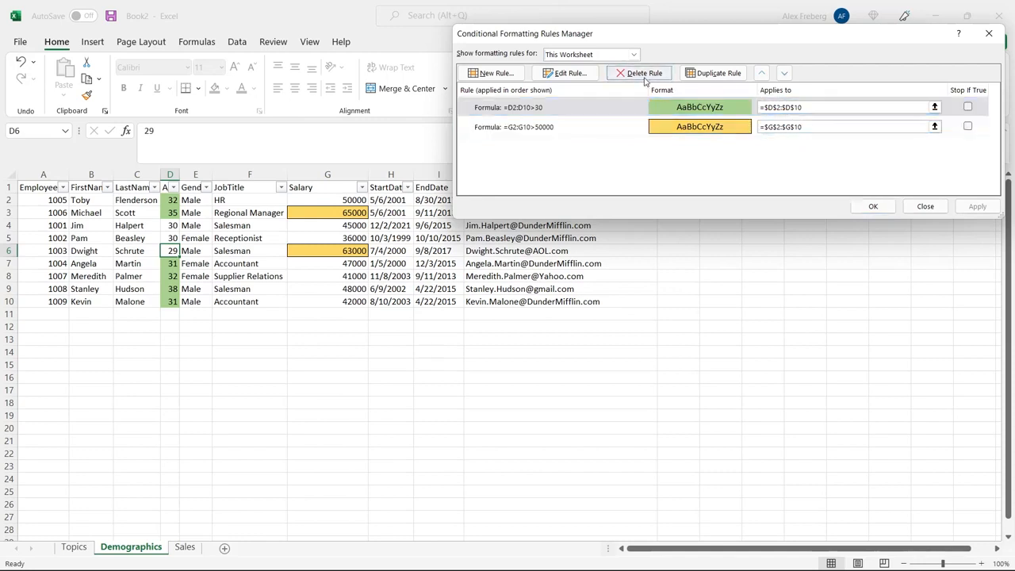
left_click(962, 207)
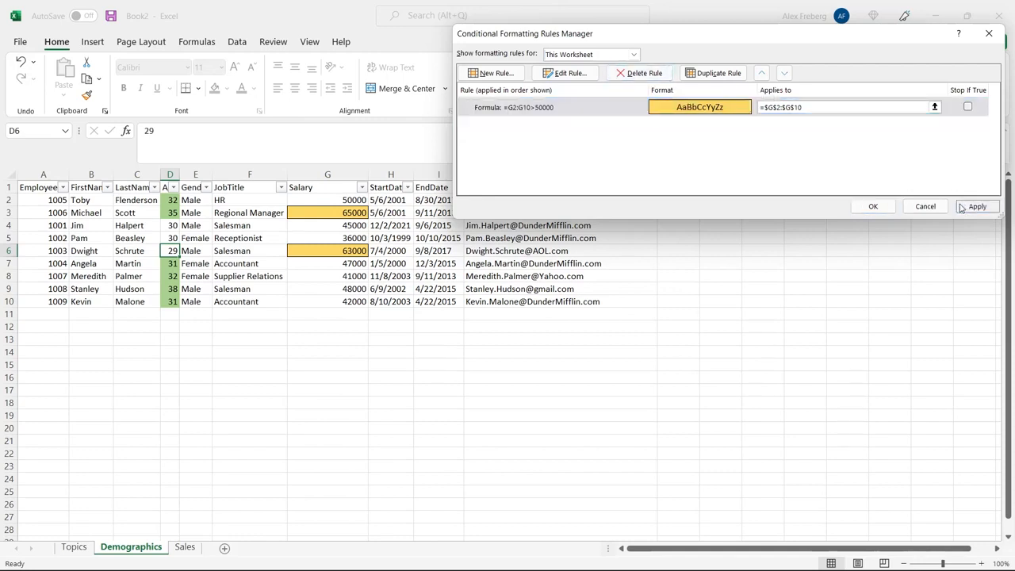
left_click(881, 208)
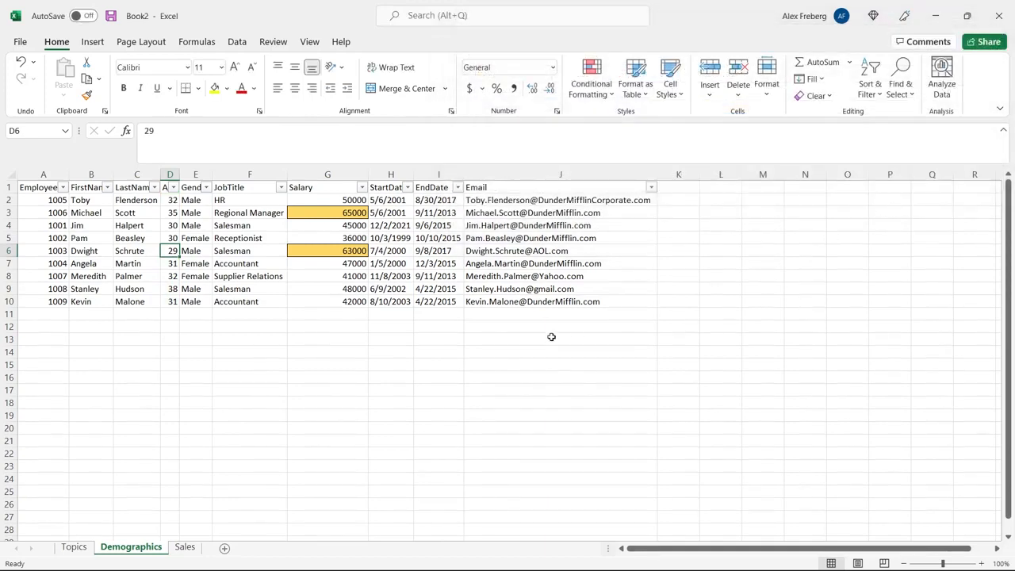
- Open the Salary column's filter options and look through its list of values
left_click(491, 338)
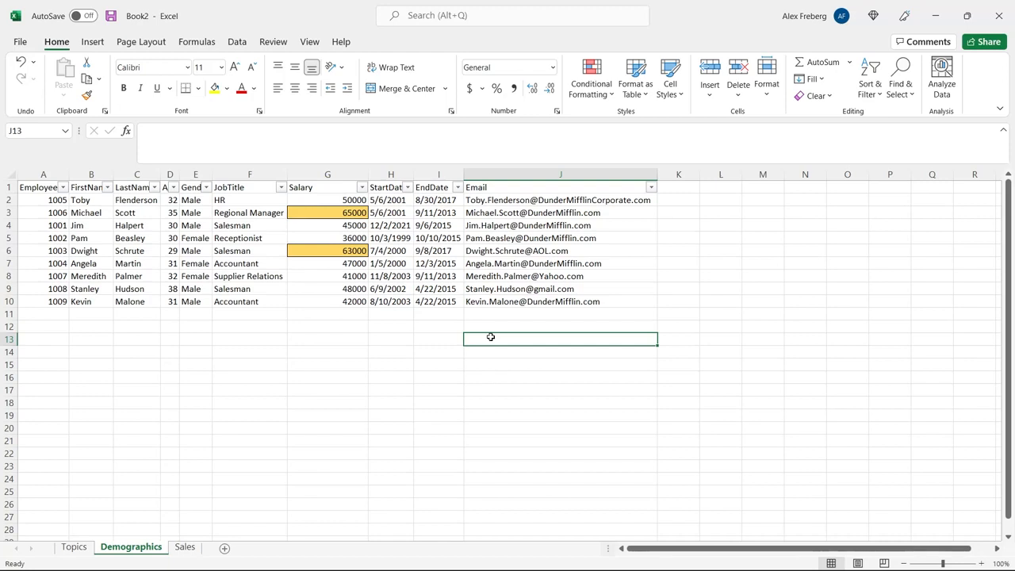
left_click(607, 94)
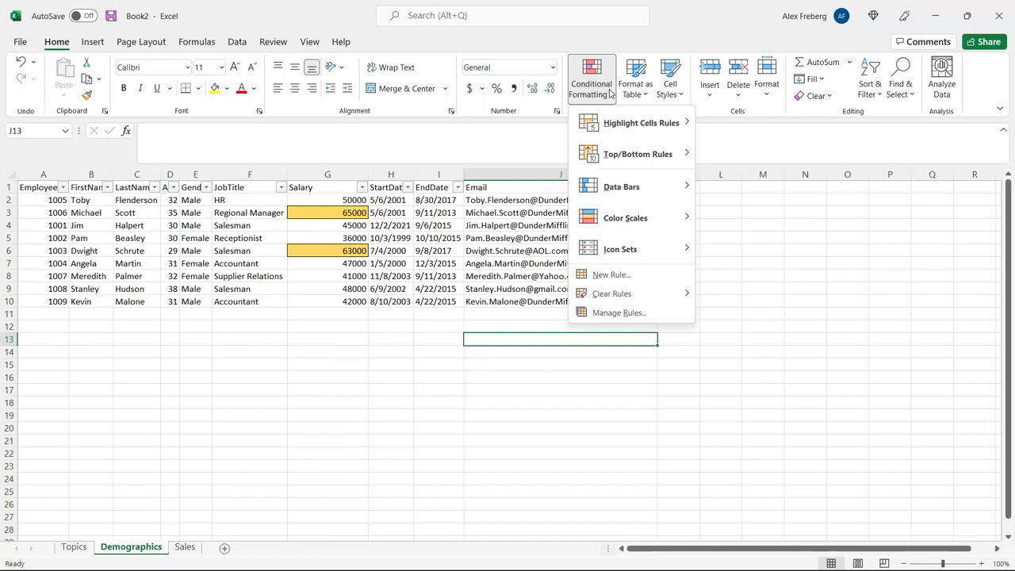
left_click(362, 187)
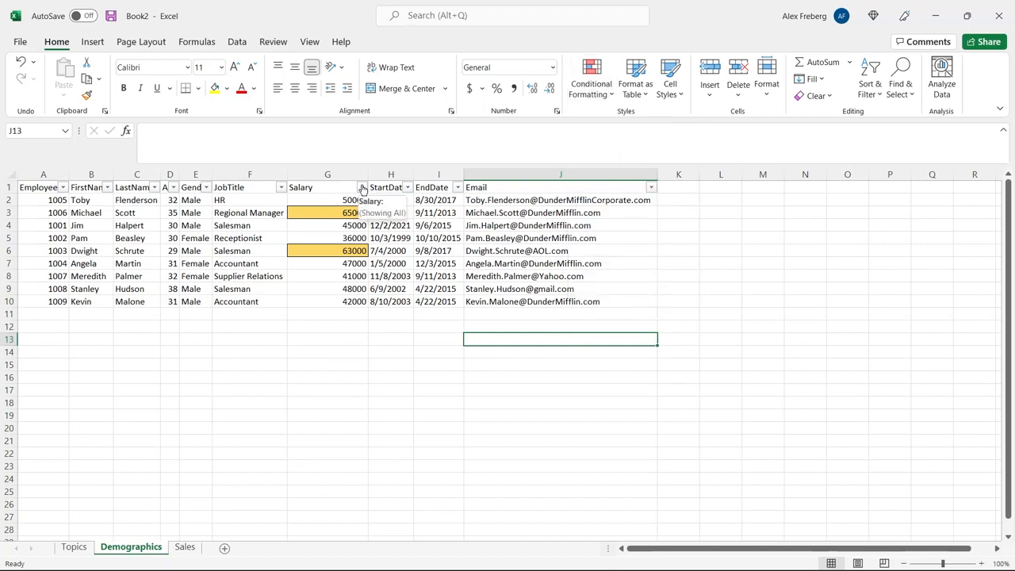
left_click(362, 187)
scroll(288, 410, "down", 1)
scroll(290, 411, "up", 1)
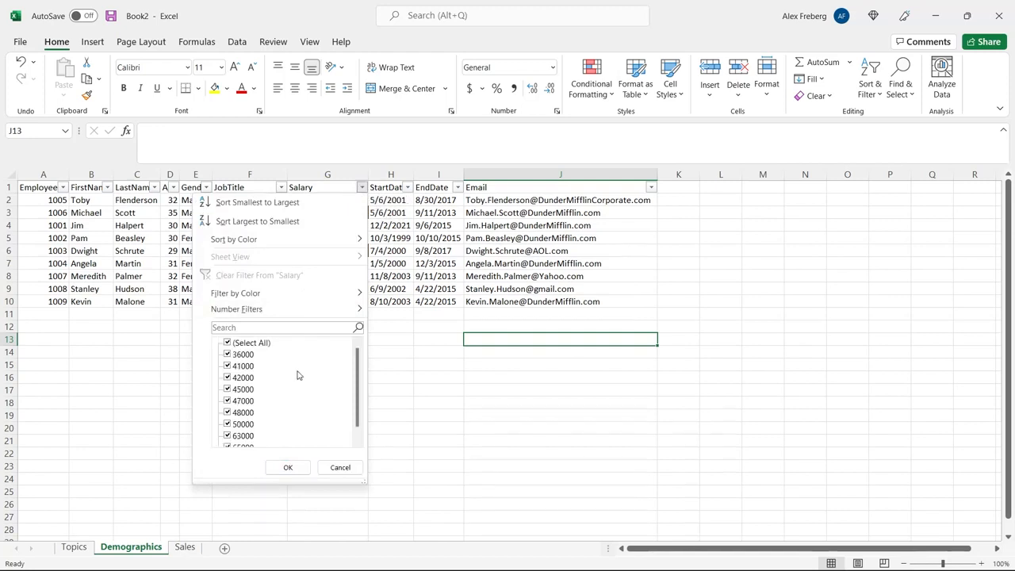